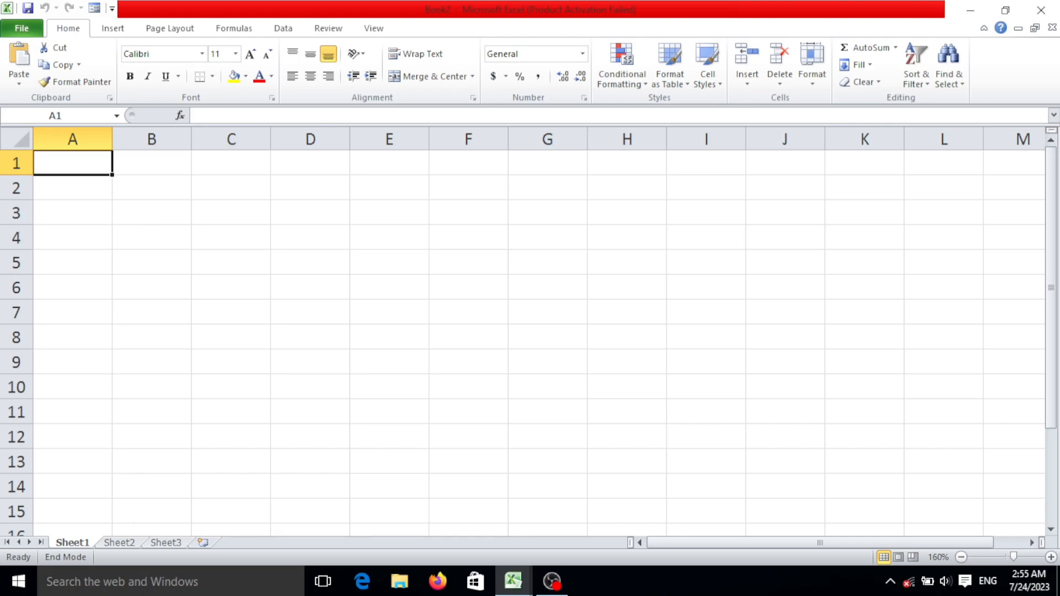
# Step: Merge and center cells A1:K2 and enter the title "Stock Management of 2023" in the merged cell
pyautogui.click(78, 216)
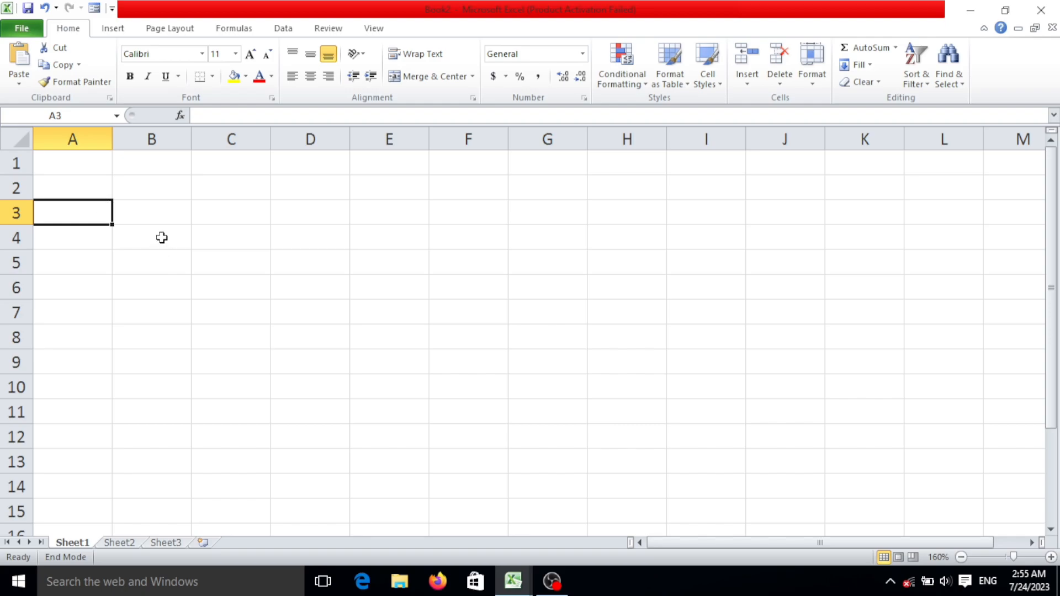
pyautogui.moveTo(88, 164); pyautogui.dragTo(842, 185)
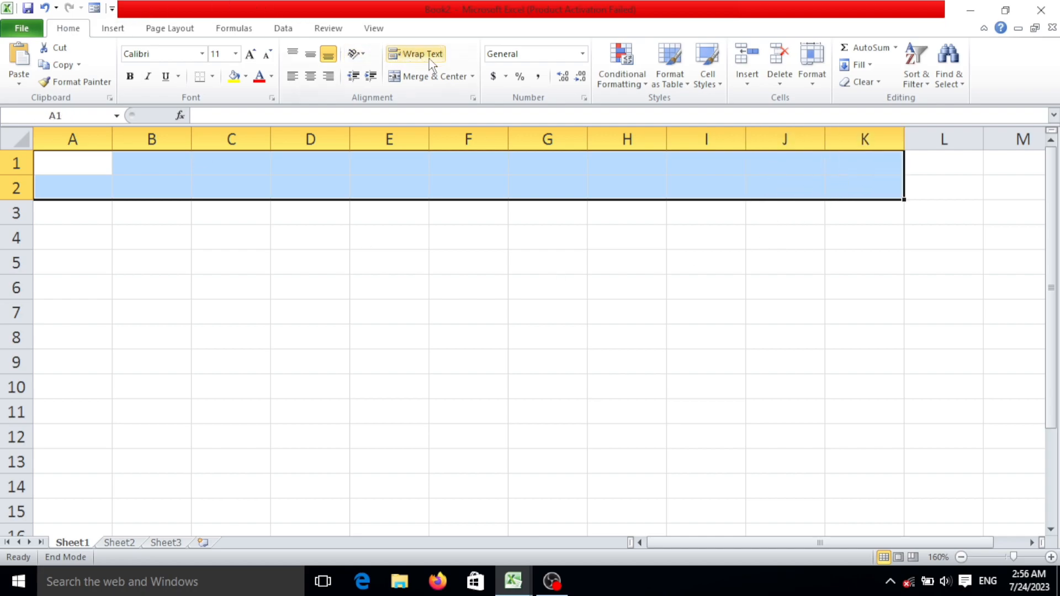
pyautogui.click(436, 79)
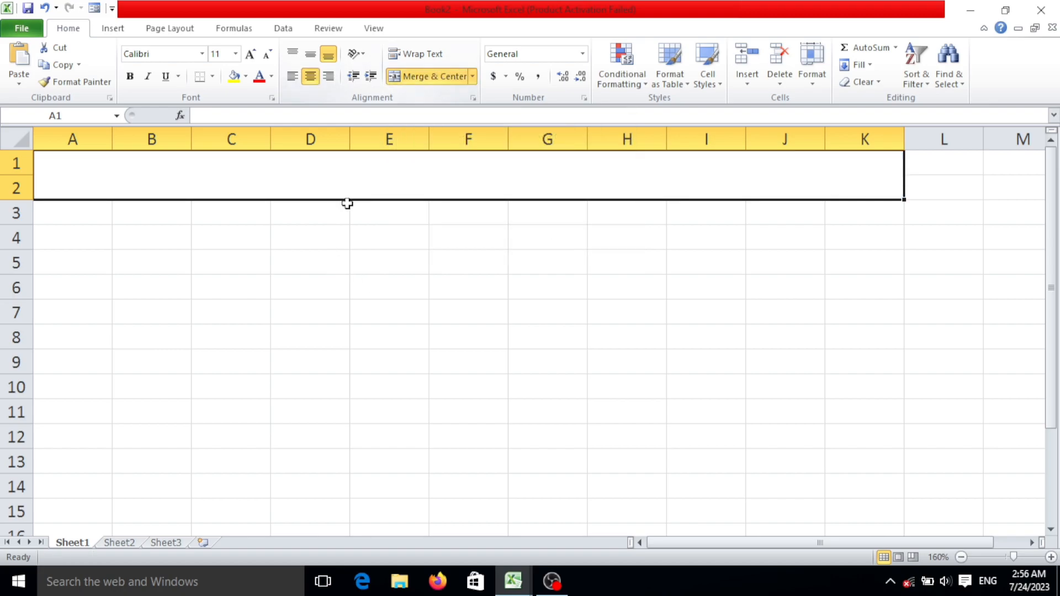
pyautogui.click(383, 294)
pyautogui.click(387, 177)
pyautogui.write('St')
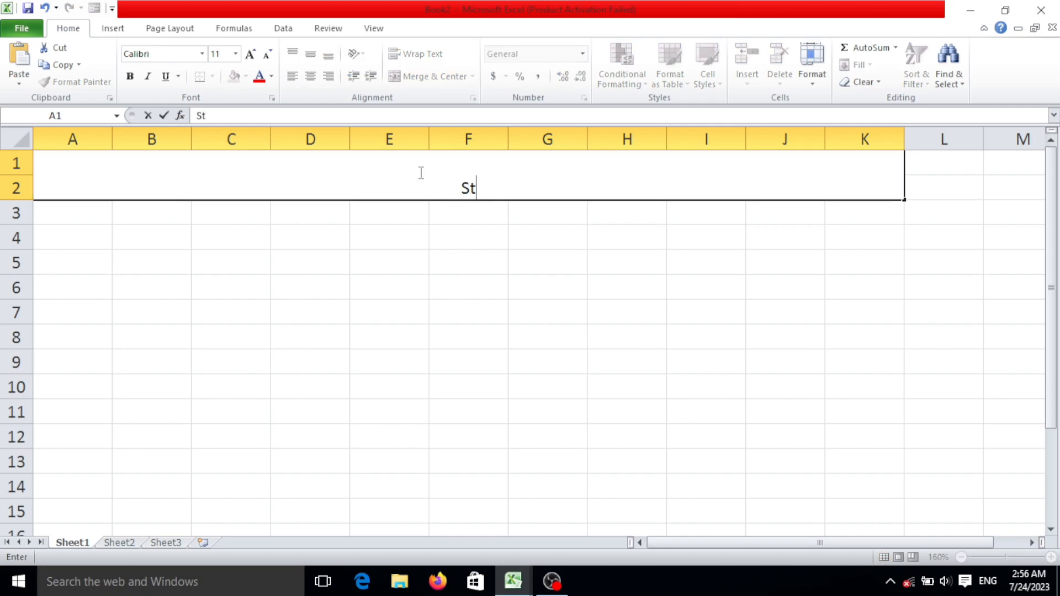
pyautogui.write('ock Management ')
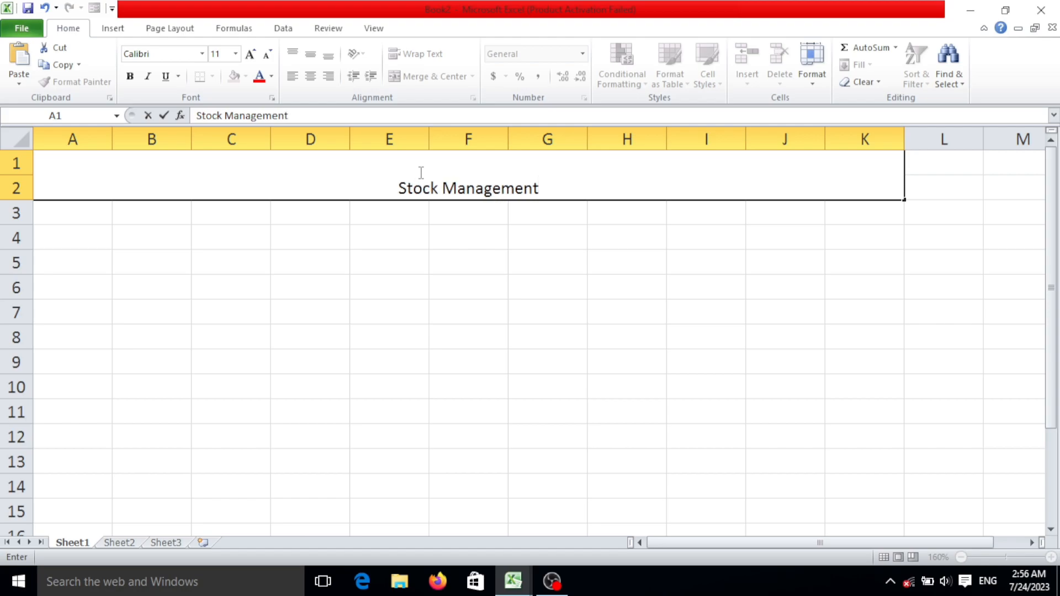
pyautogui.write('of ')
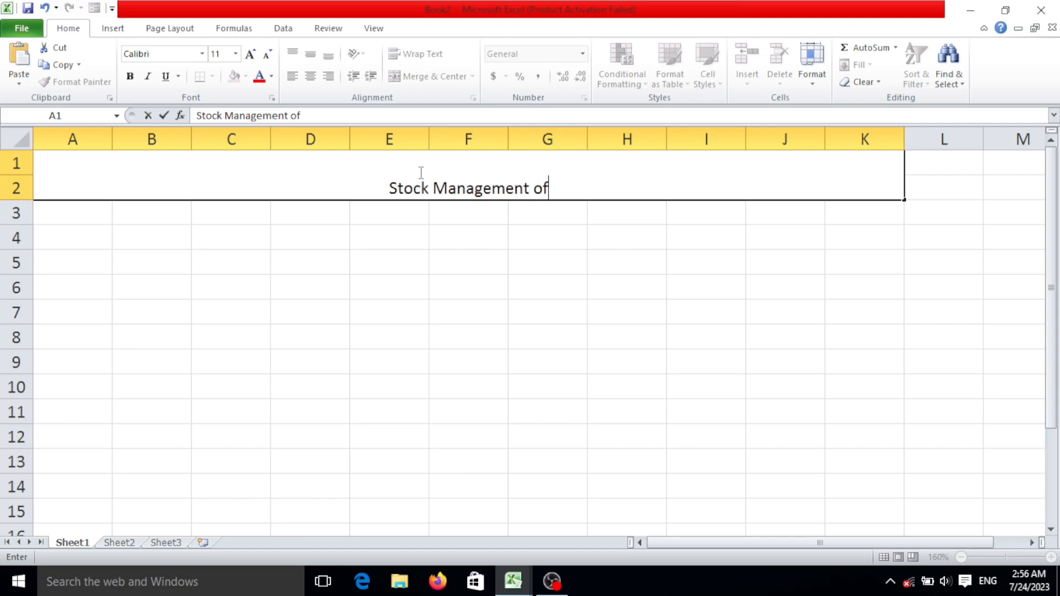
pyautogui.write('2023')
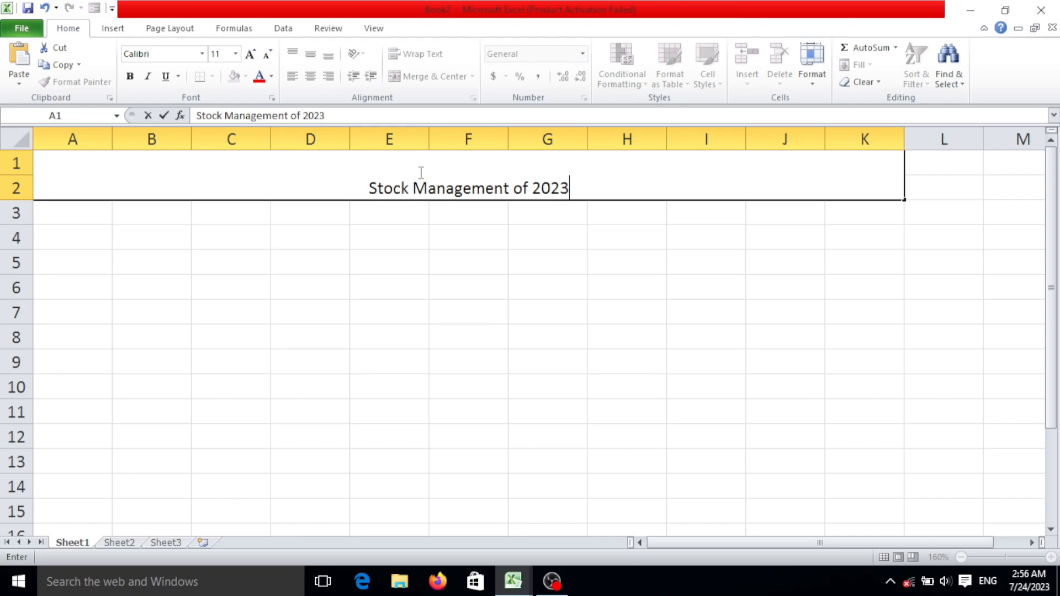
pyautogui.press('Return')
# Step: Format the title in Arial Black at font size 18
pyautogui.click(471, 178)
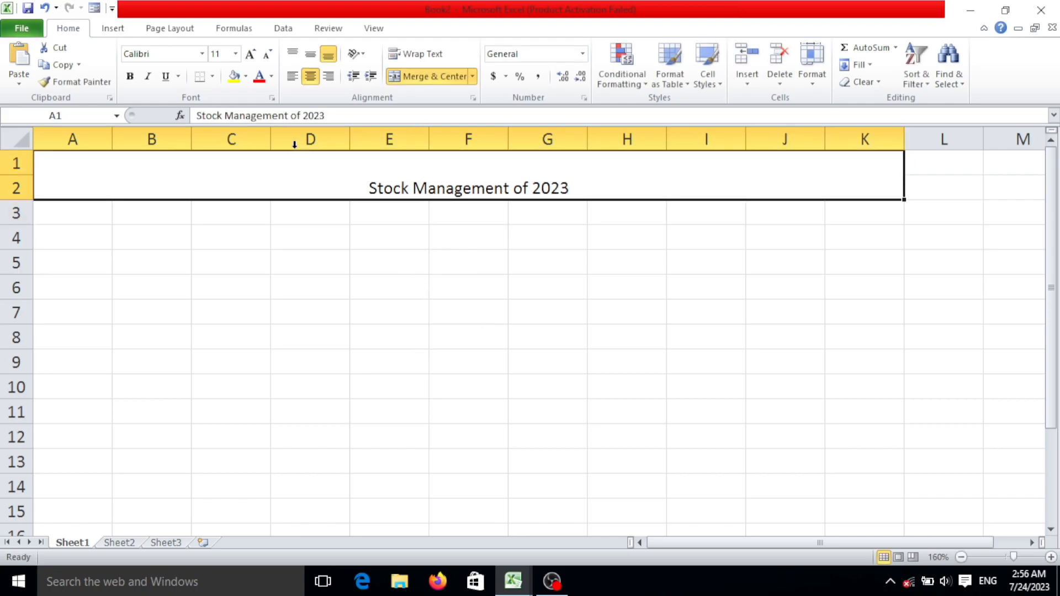
pyautogui.click(202, 54)
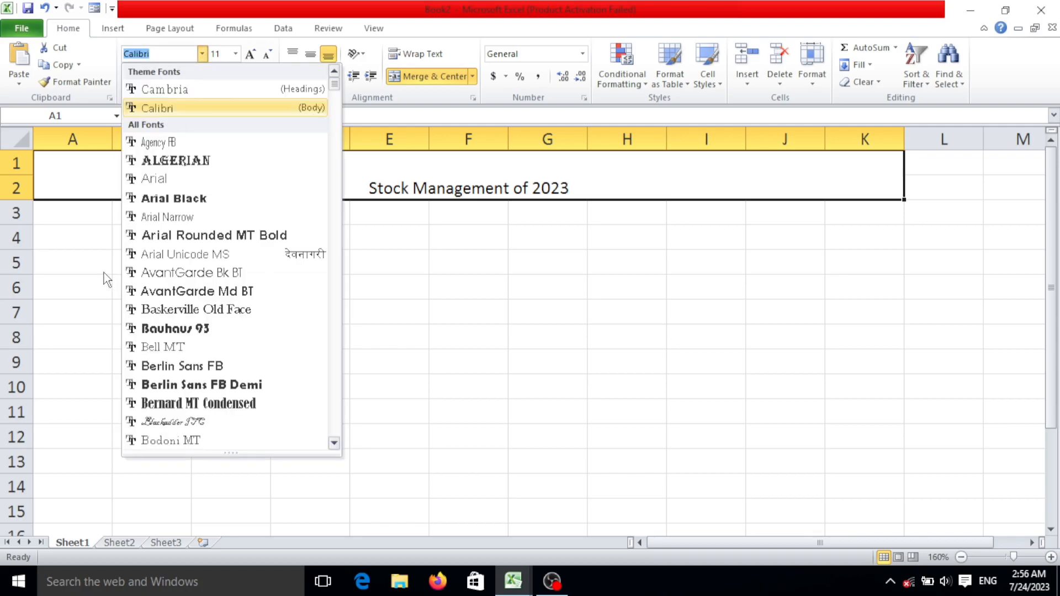
pyautogui.click(193, 200)
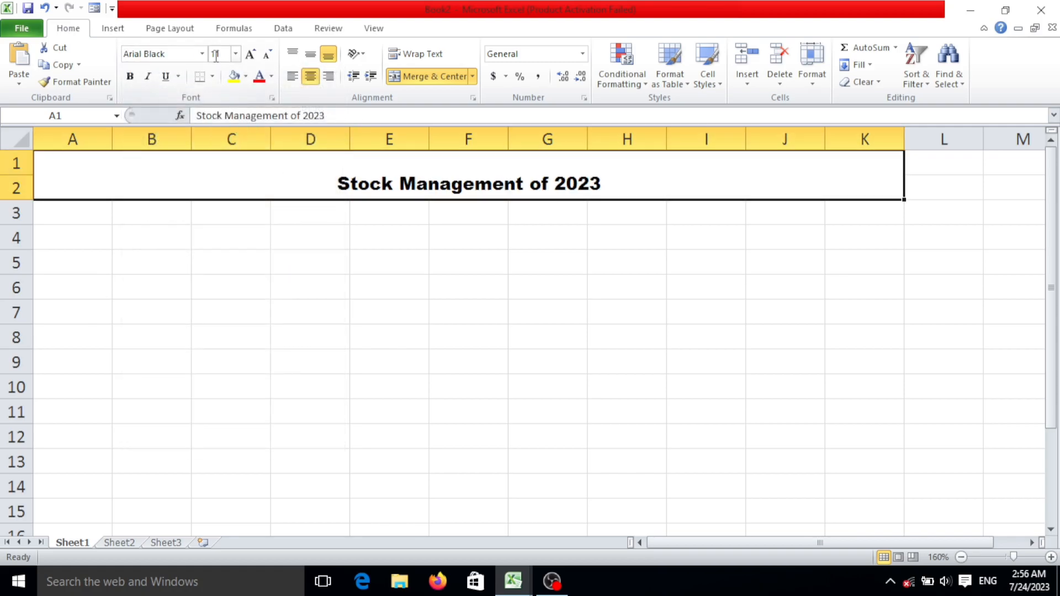
pyautogui.click(251, 54)
pyautogui.click(251, 54)
pyautogui.click(252, 55)
pyautogui.click(253, 56)
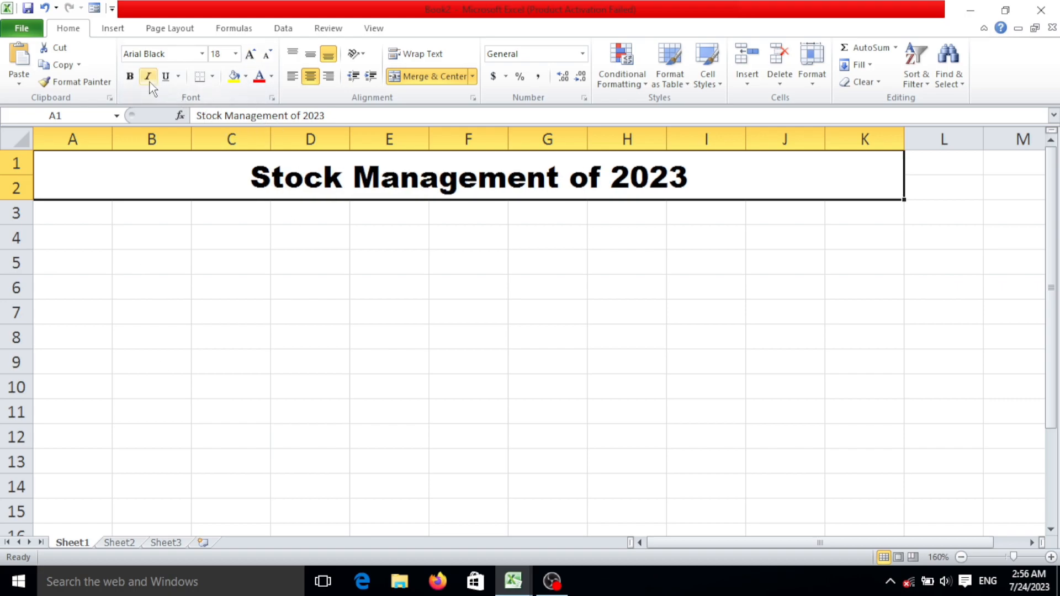
# Step: Give the title cell a dark red fill and set its text color to white
pyautogui.click(246, 76)
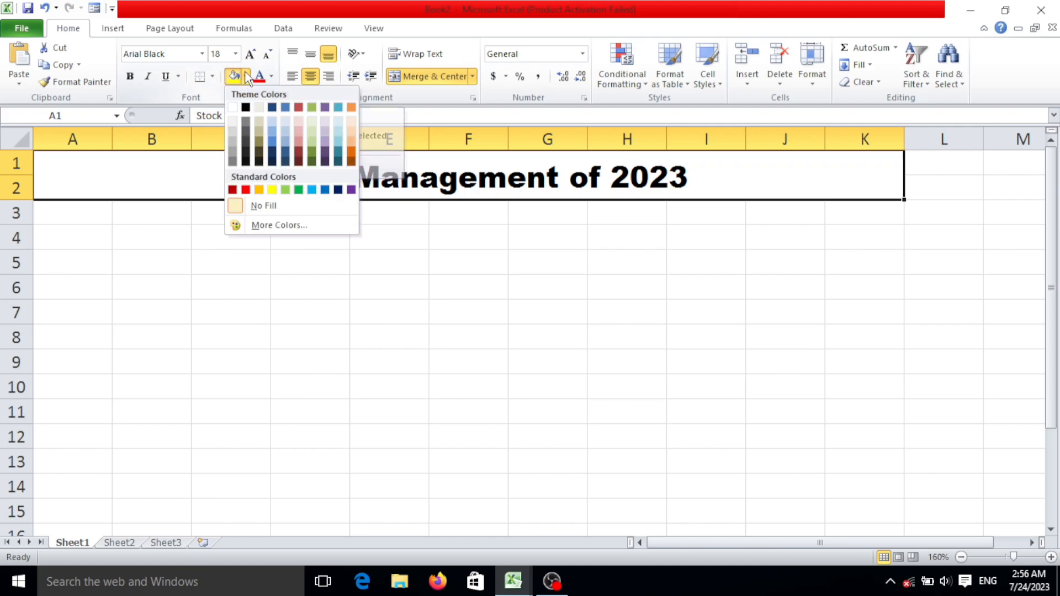
pyautogui.click(233, 190)
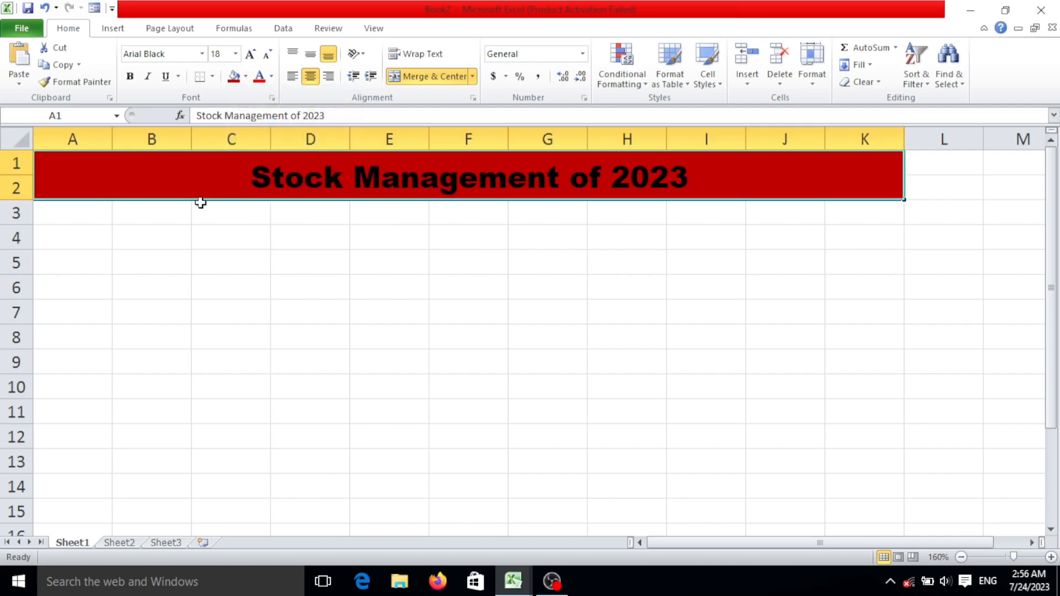
pyautogui.click(271, 77)
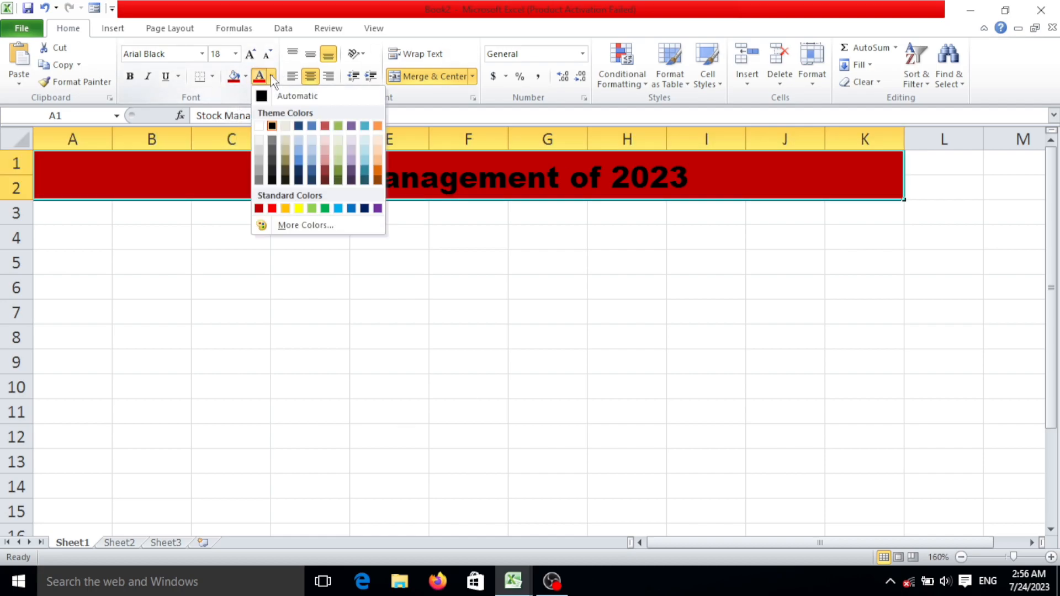
pyautogui.click(258, 126)
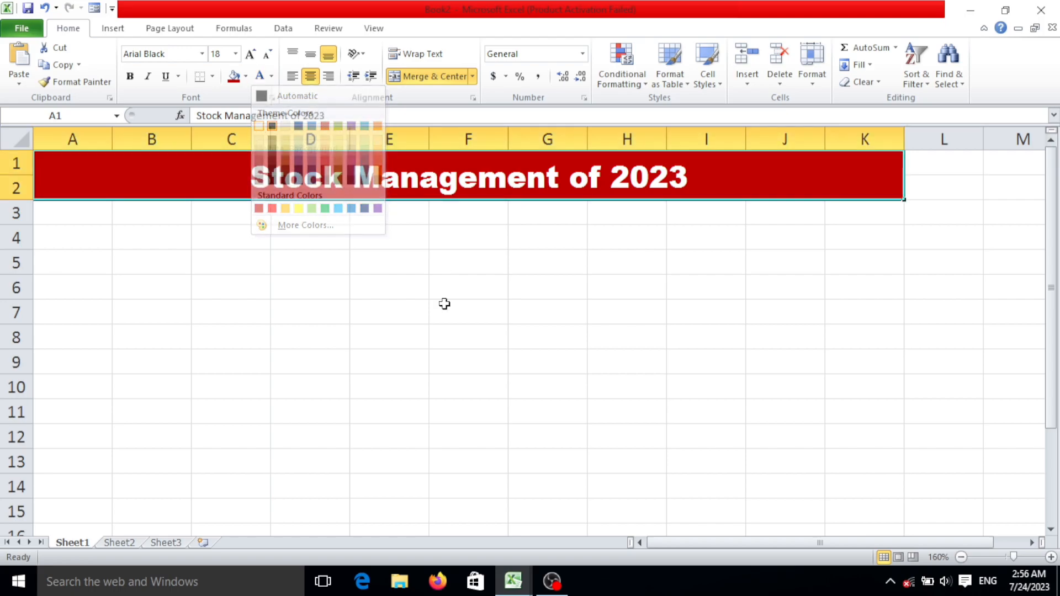
pyautogui.click(336, 237)
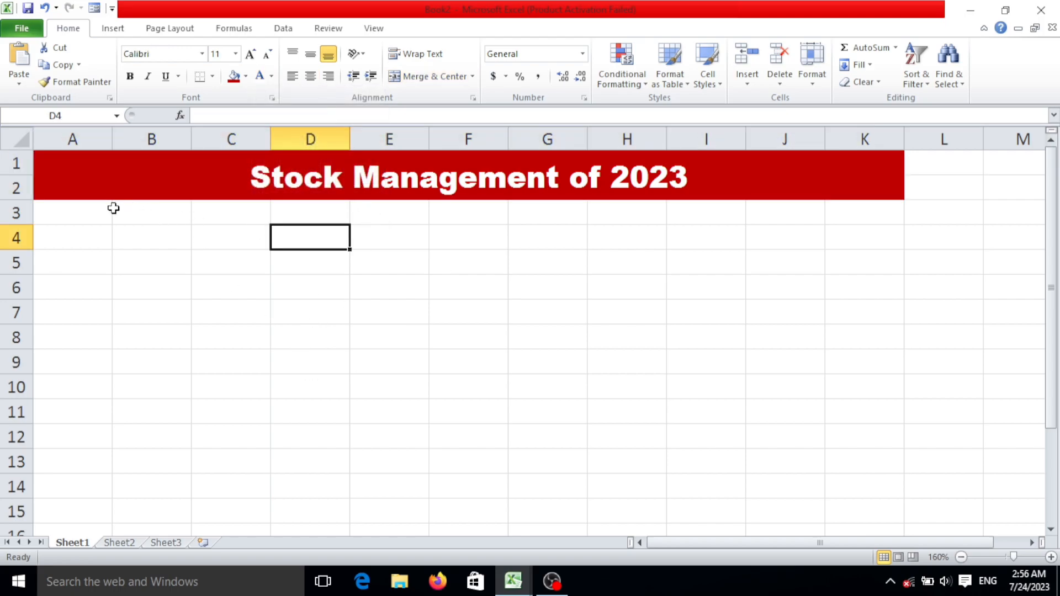
# Step: Merge and center cells A3:A4, enter the header "Sr No." and align it vertically to the middle
pyautogui.moveTo(58, 212); pyautogui.dragTo(105, 239)
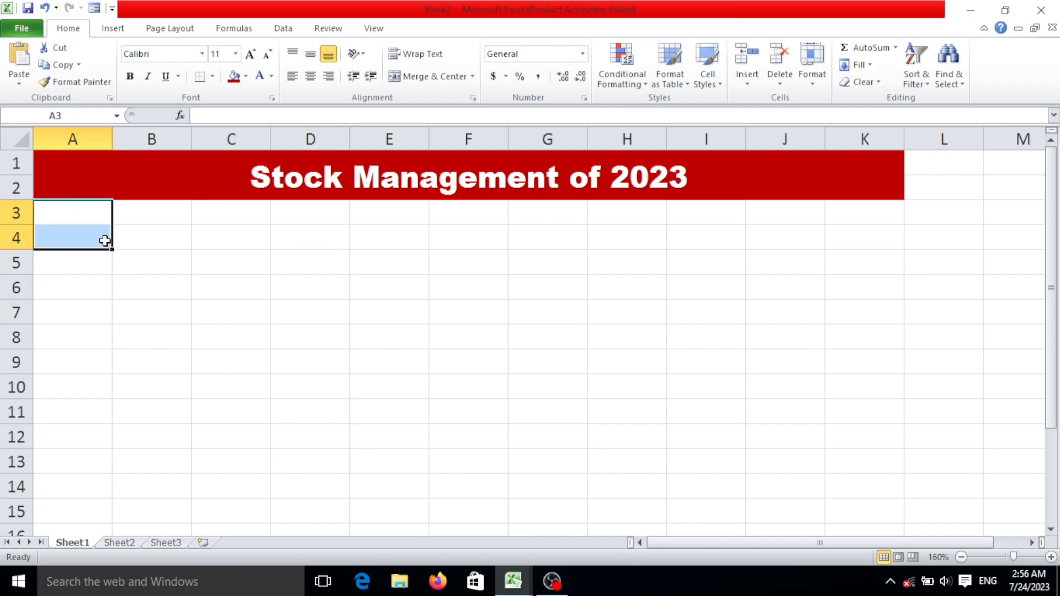
pyautogui.click(427, 75)
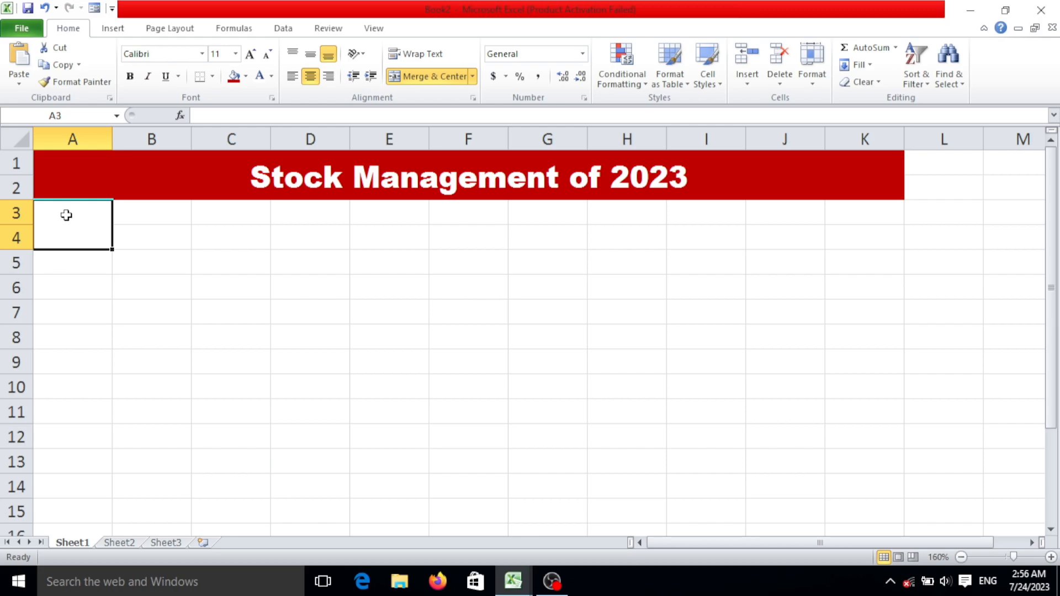
pyautogui.write('Sr No.')
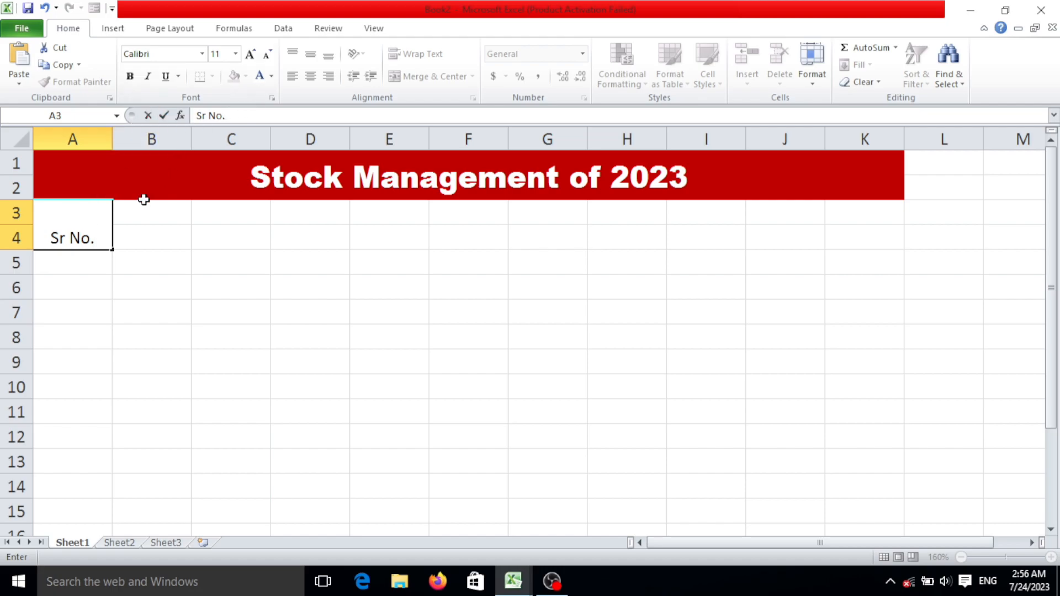
pyautogui.press('Tab')
pyautogui.click(72, 219)
pyautogui.click(311, 54)
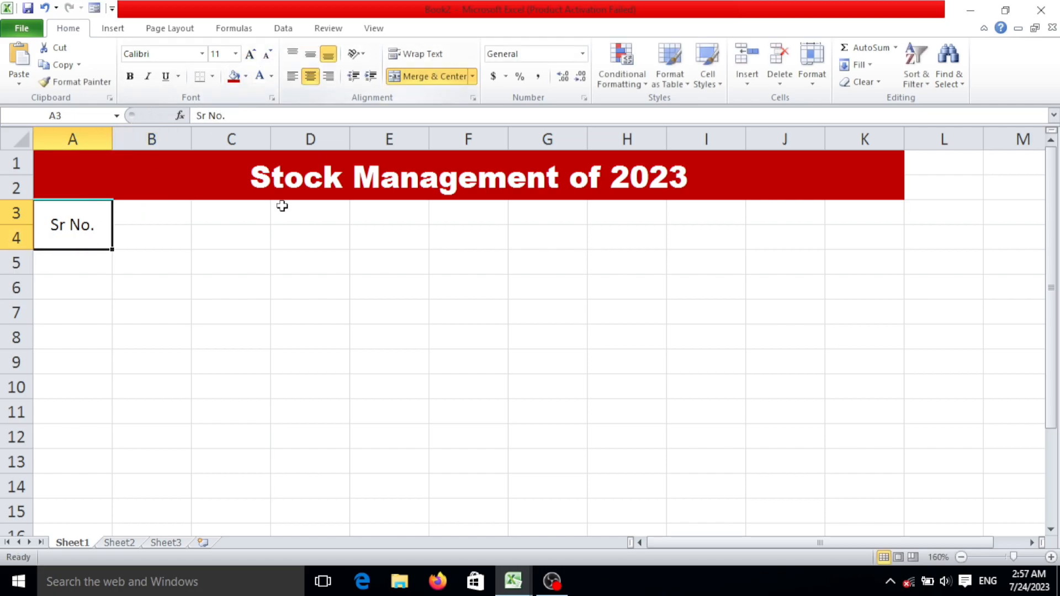
# Step: Enter the header "Item" in B3, merge and center B3:B4, and align it vertically to the middle
pyautogui.moveTo(158, 213); pyautogui.dragTo(147, 237)
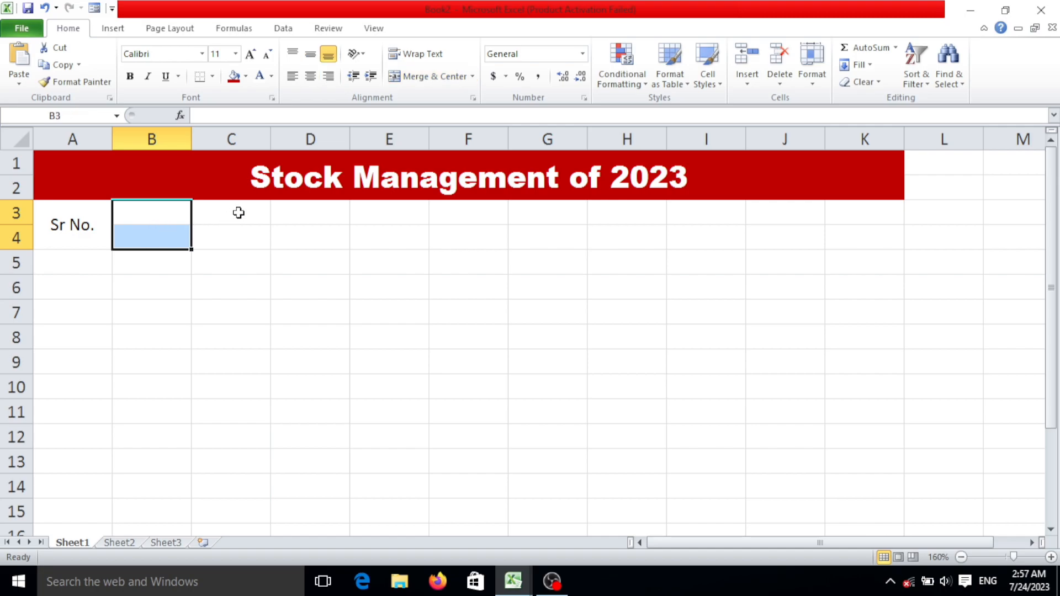
pyautogui.write('Item')
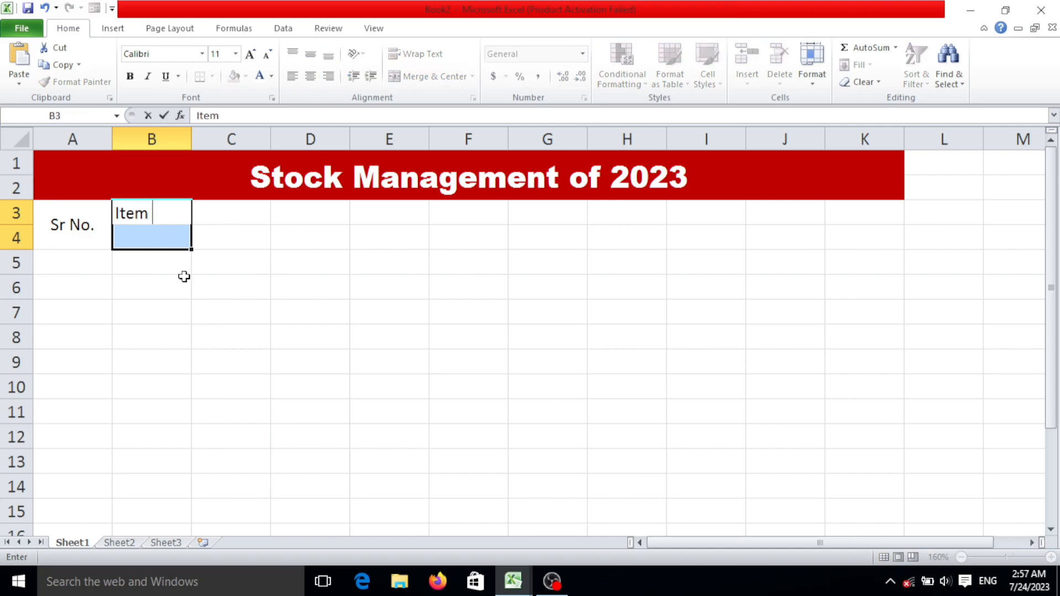
pyautogui.click(215, 225)
pyautogui.moveTo(184, 214); pyautogui.dragTo(179, 234)
pyautogui.click(450, 76)
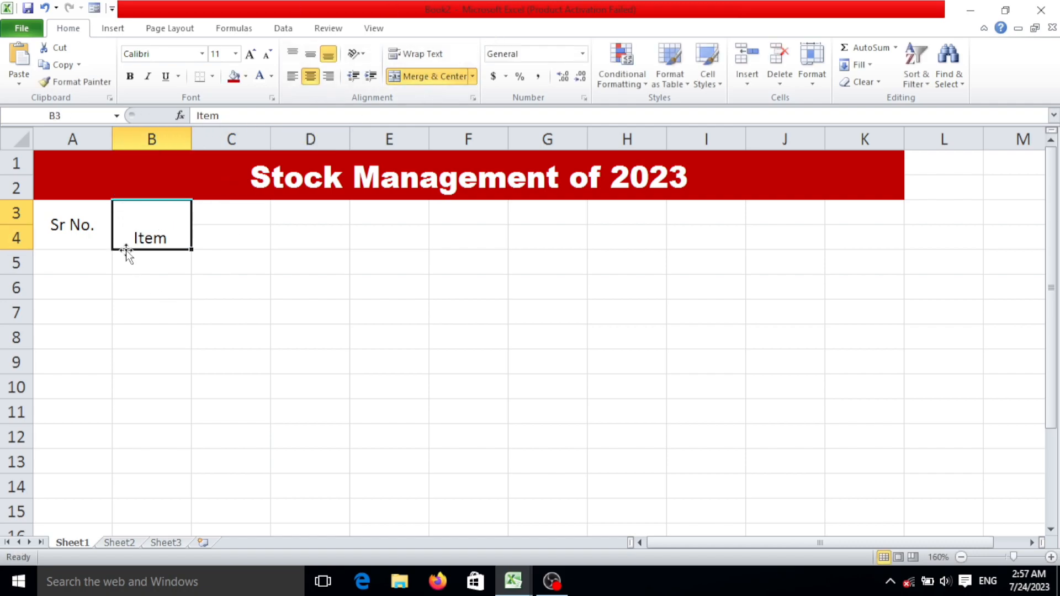
pyautogui.click(311, 54)
# Step: Merge and center cells C3:E3 and enter the group header "Purchage"
pyautogui.moveTo(246, 213); pyautogui.dragTo(365, 209)
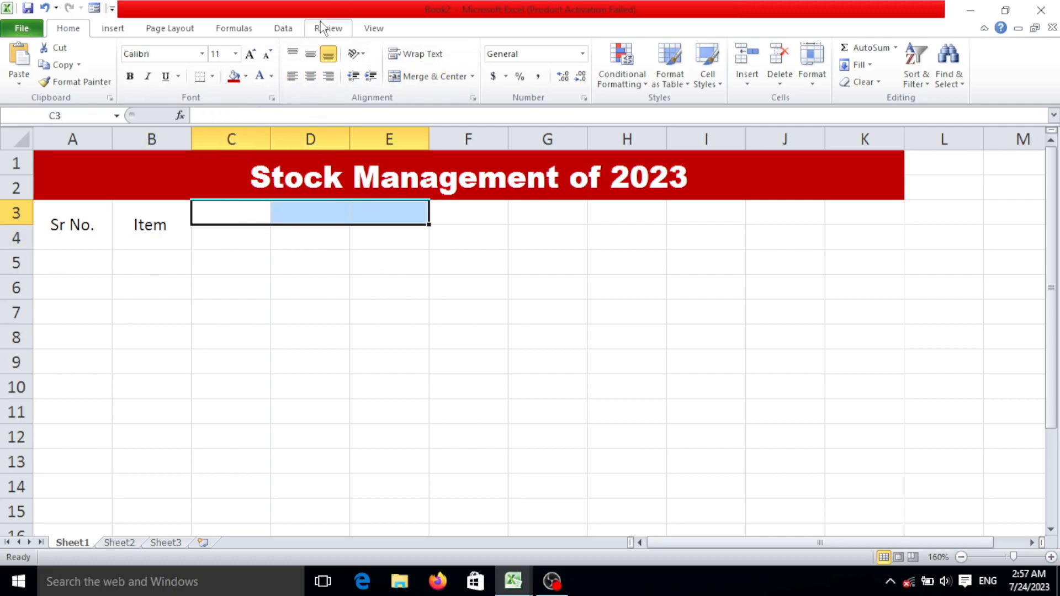
pyautogui.click(455, 76)
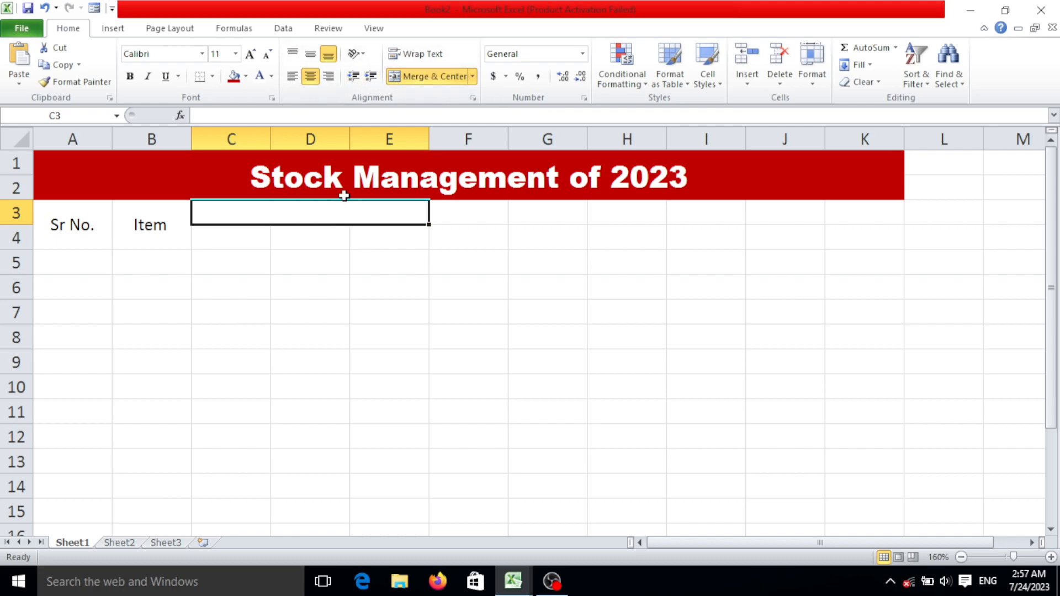
pyautogui.write('Pu')
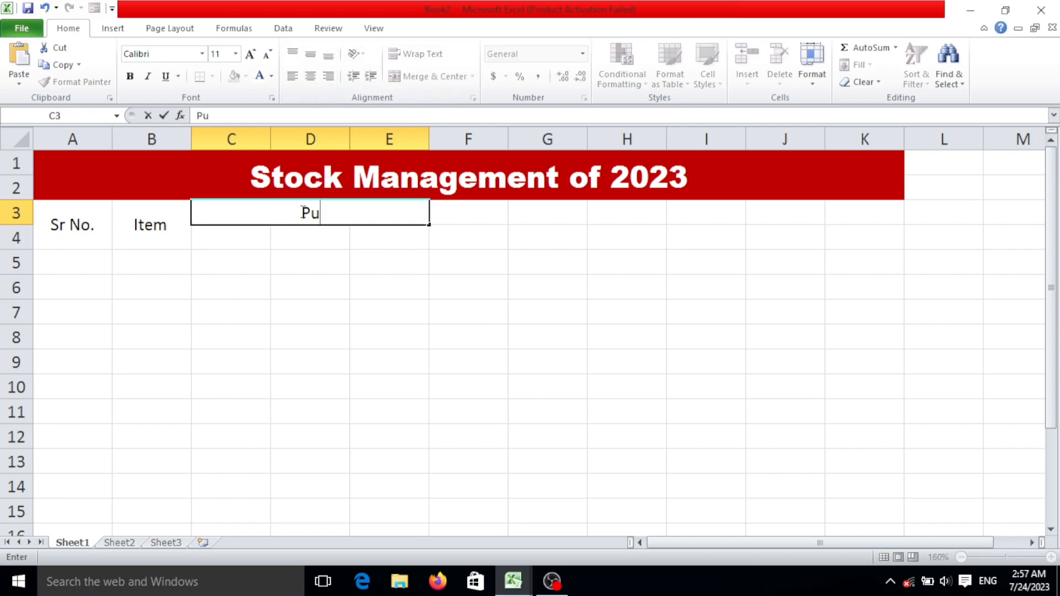
pyautogui.write('rchage')
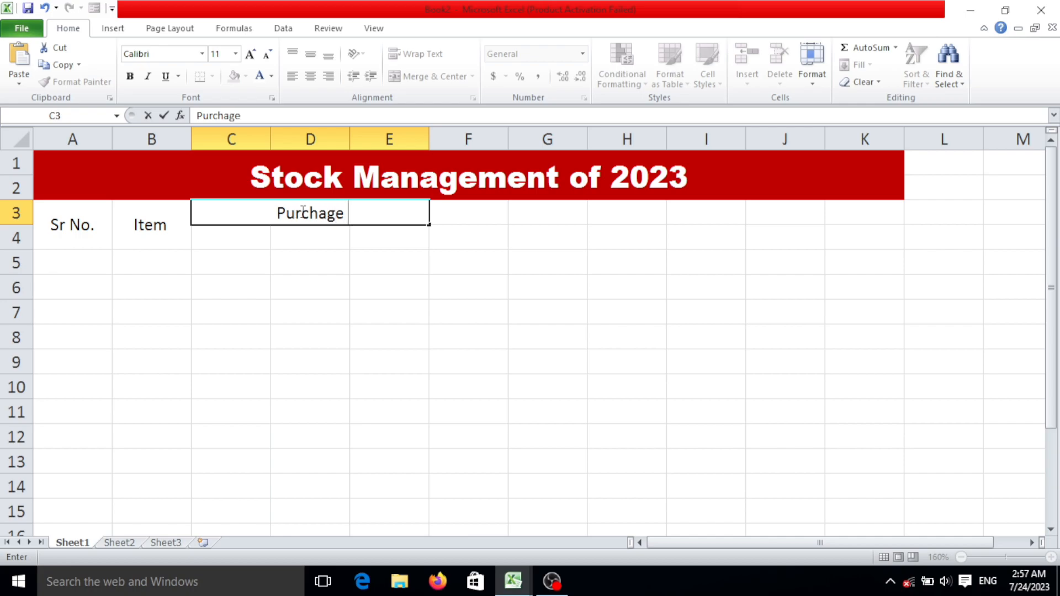
# Step: Enter the subheaders "Quantity", "Rate" and "Amount" in cells C4, D4 and E4
pyautogui.click(239, 240)
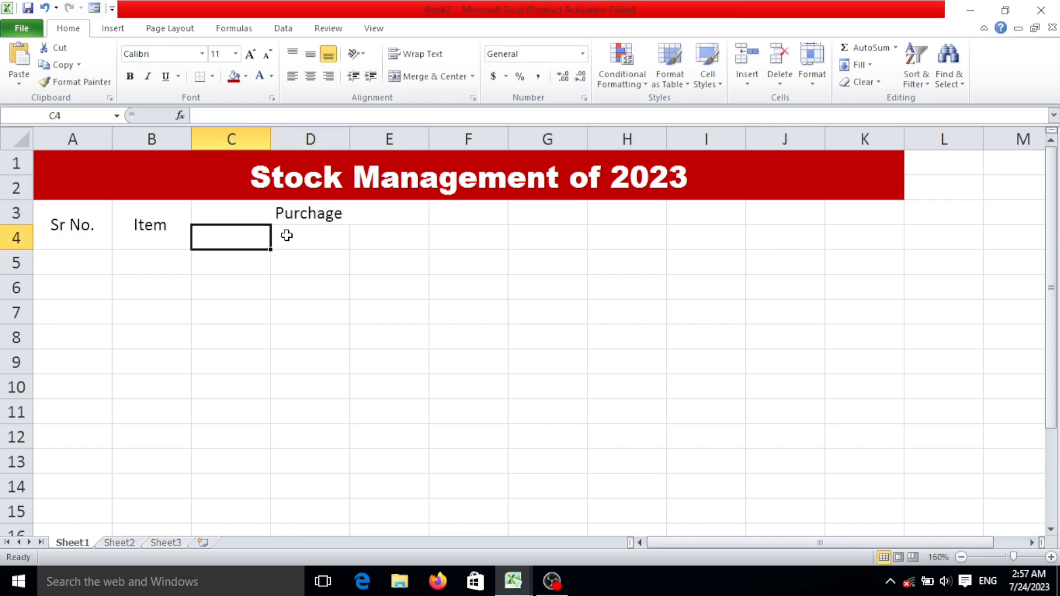
pyautogui.write('Quantity')
pyautogui.click(286, 236)
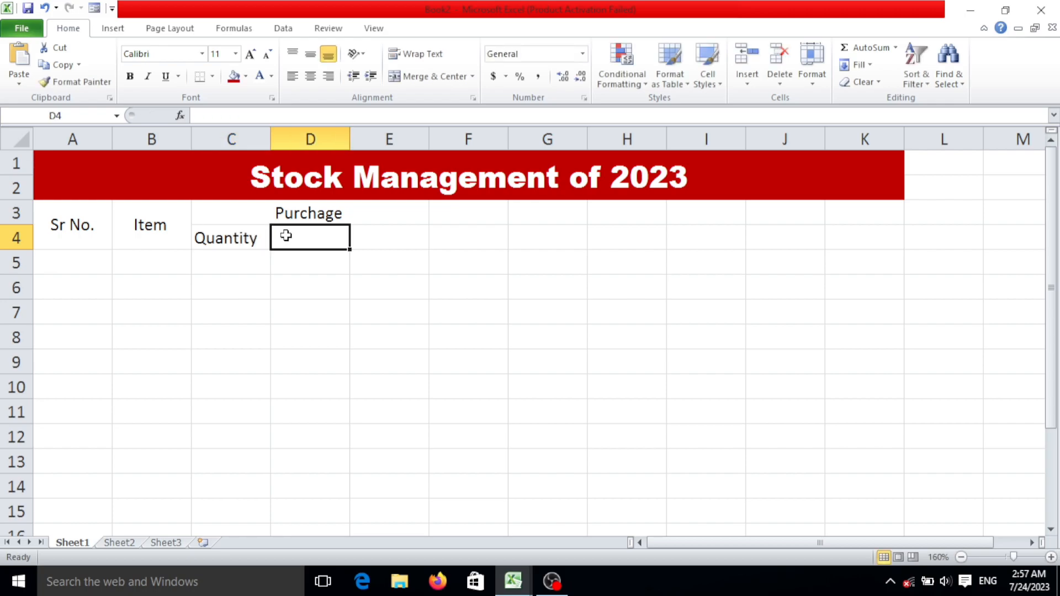
pyautogui.write('Rate')
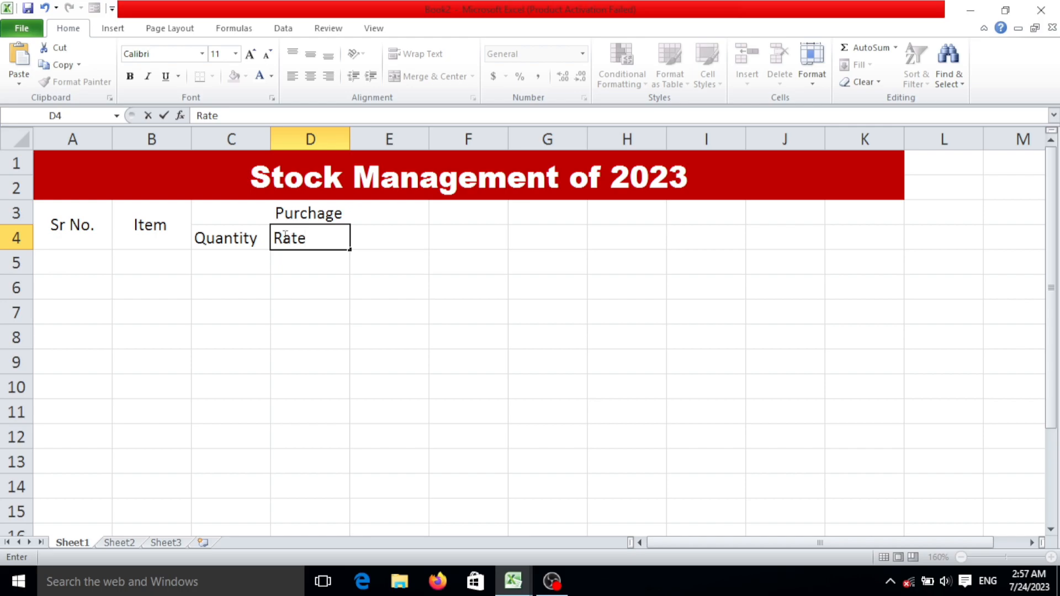
pyautogui.press('Tab')
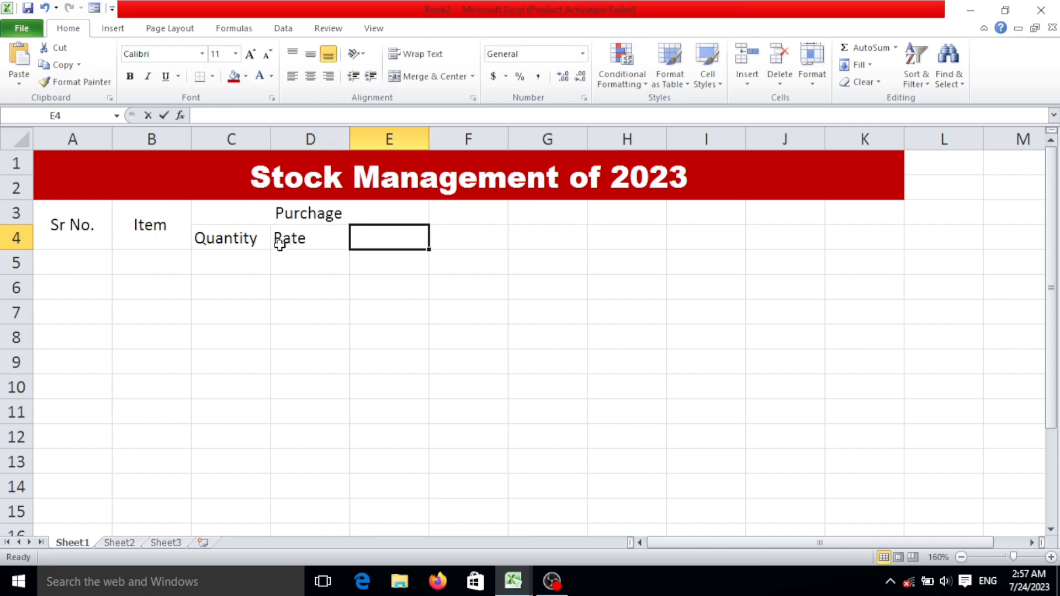
pyautogui.write('Amount')
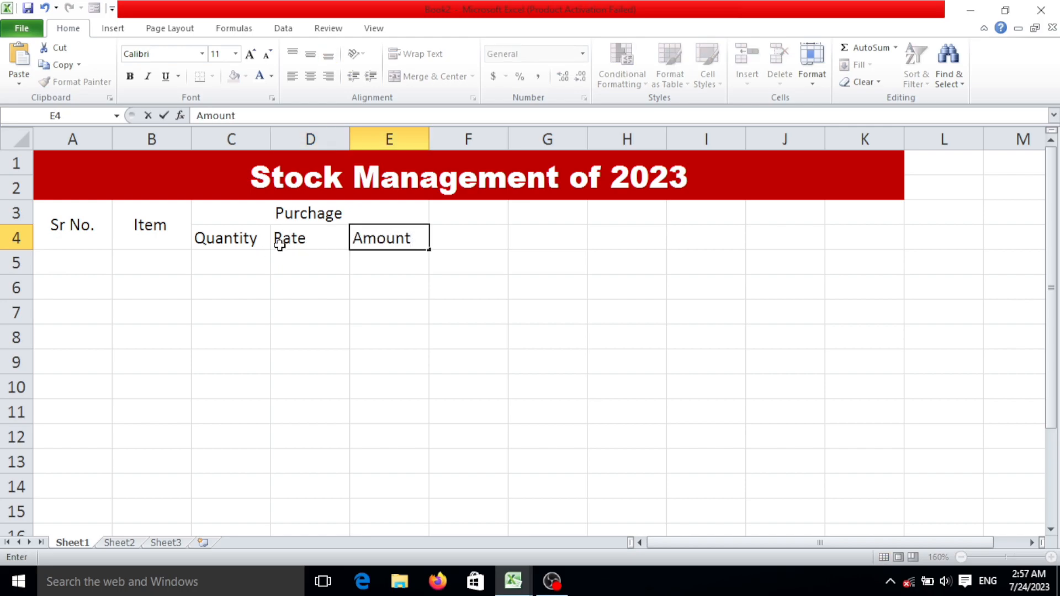
pyautogui.press('Tab')
# Step: Merge and center cells F3:H3 and enter the group header "Sales"
pyautogui.moveTo(476, 213); pyautogui.dragTo(639, 210)
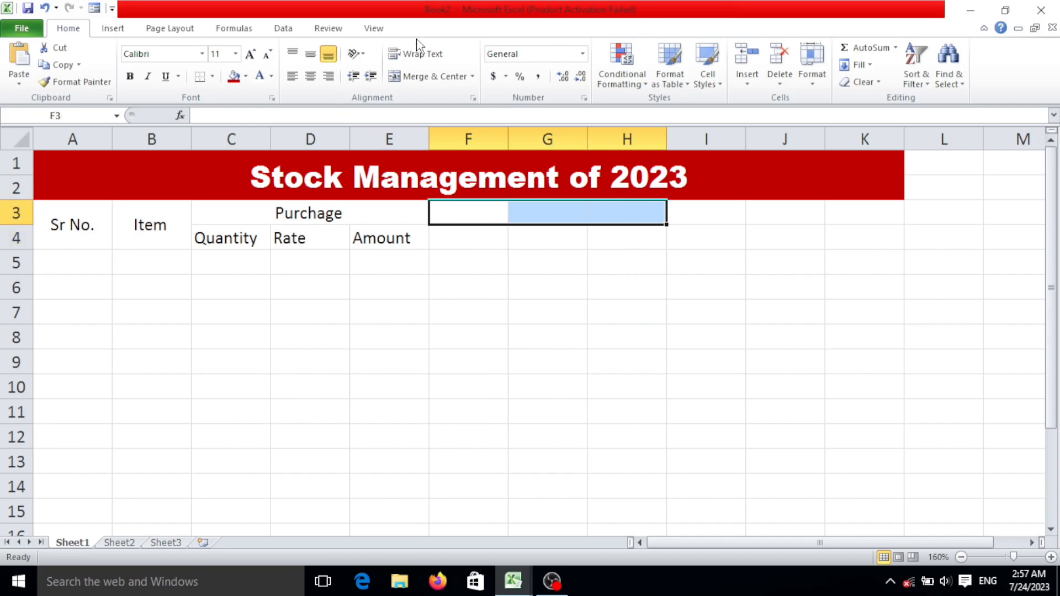
pyautogui.click(435, 75)
pyautogui.click(522, 230)
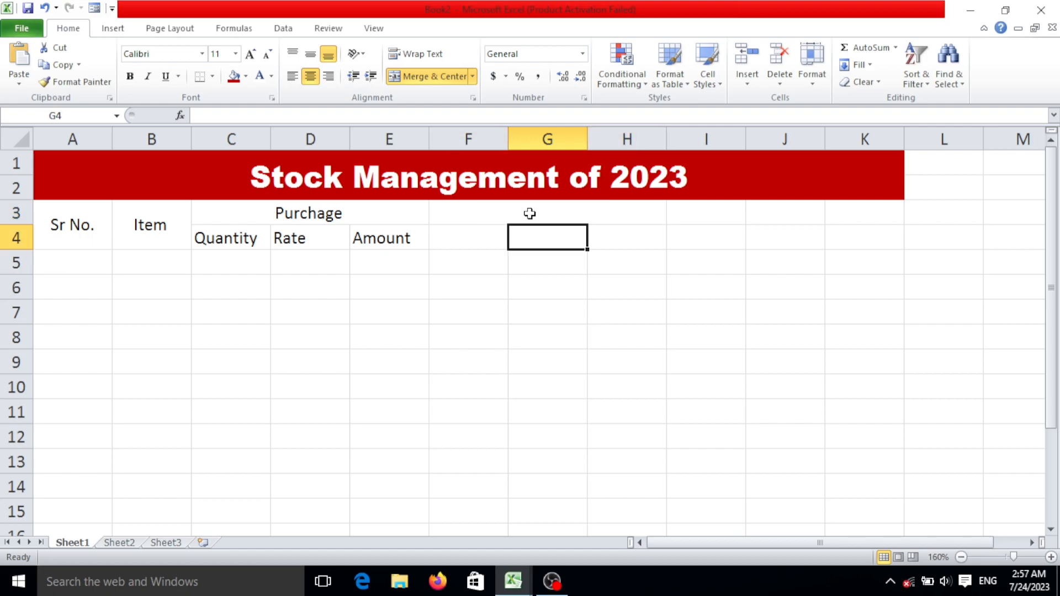
pyautogui.click(533, 212)
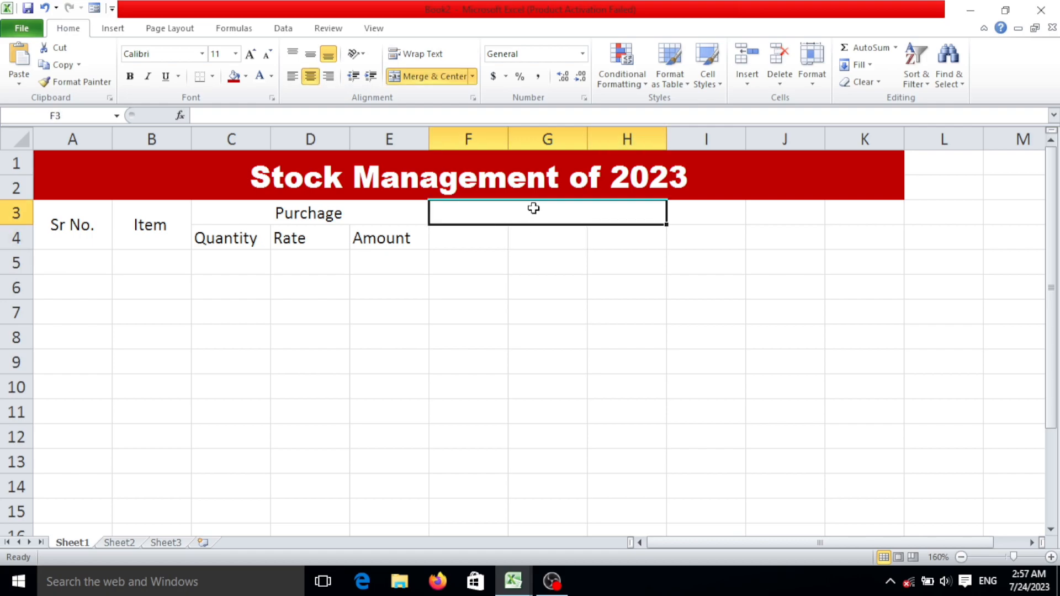
pyautogui.write('Sales')
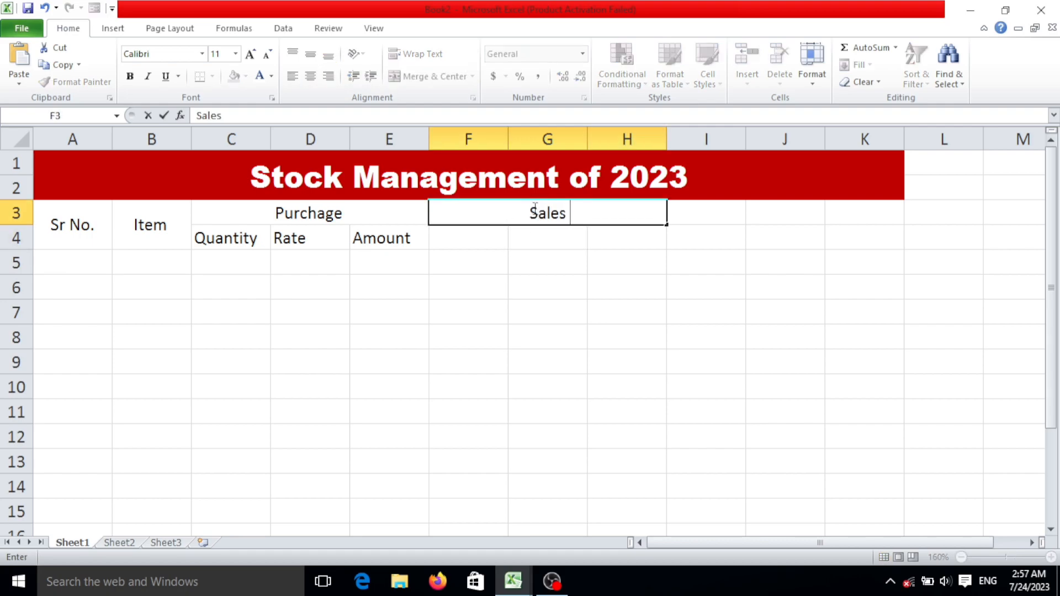
# Step: Enter the subheaders "Quantity", "Rate" and "Amount" in cells F4, G4 and H4 under Sales
pyautogui.click(497, 236)
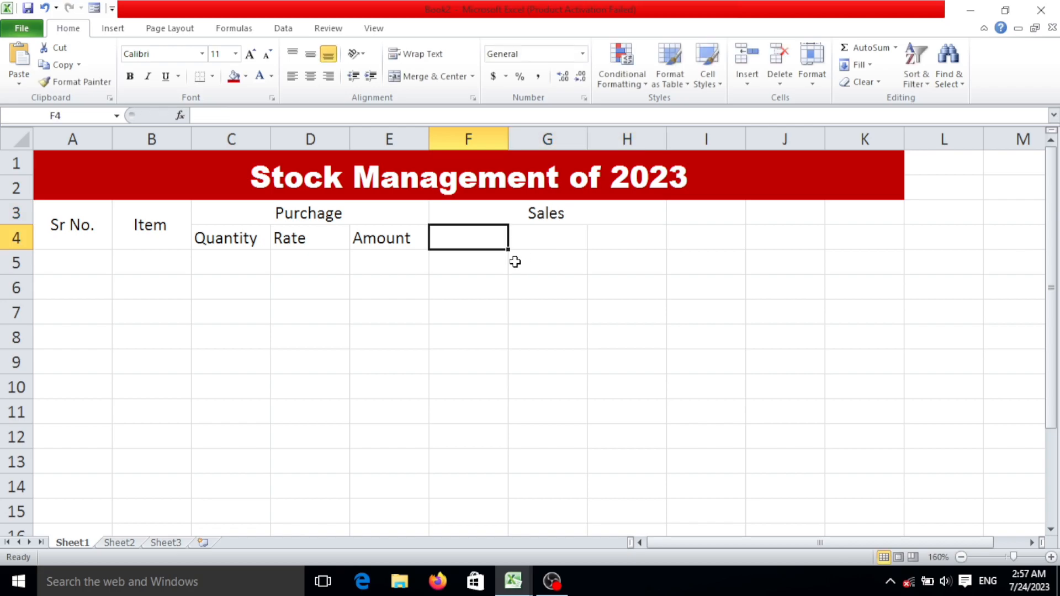
pyautogui.write('Qua')
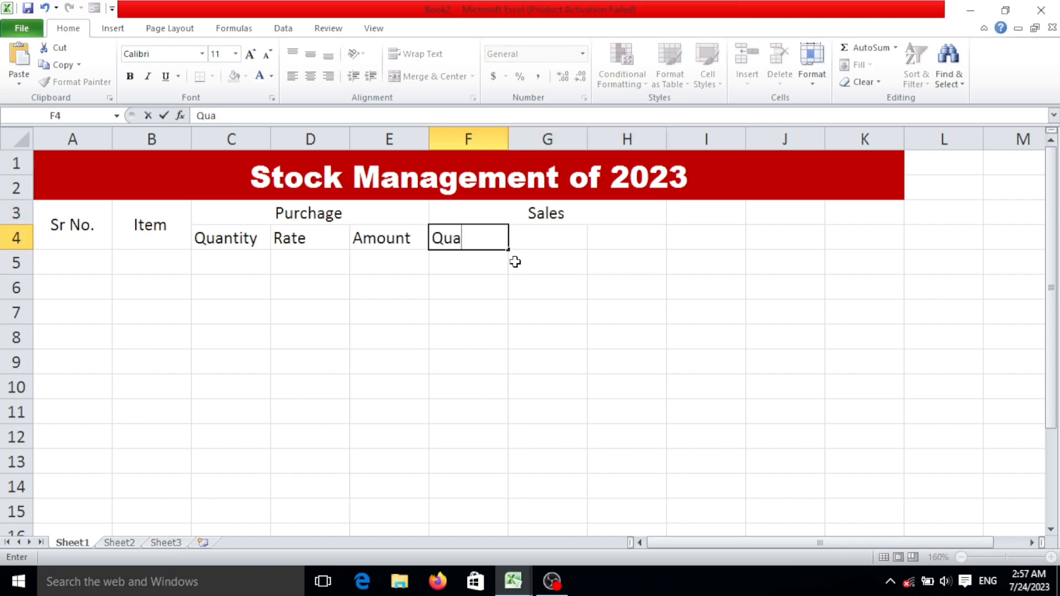
pyautogui.write('ntity')
pyautogui.press('Tab')
pyautogui.write('Rate')
pyautogui.press('Tab')
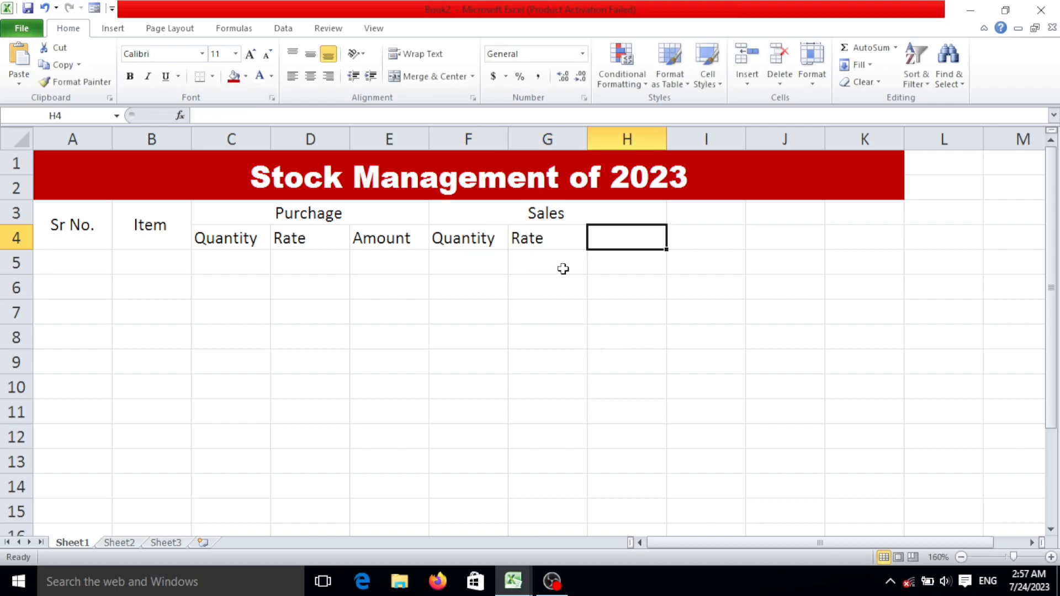
pyautogui.write('Amount')
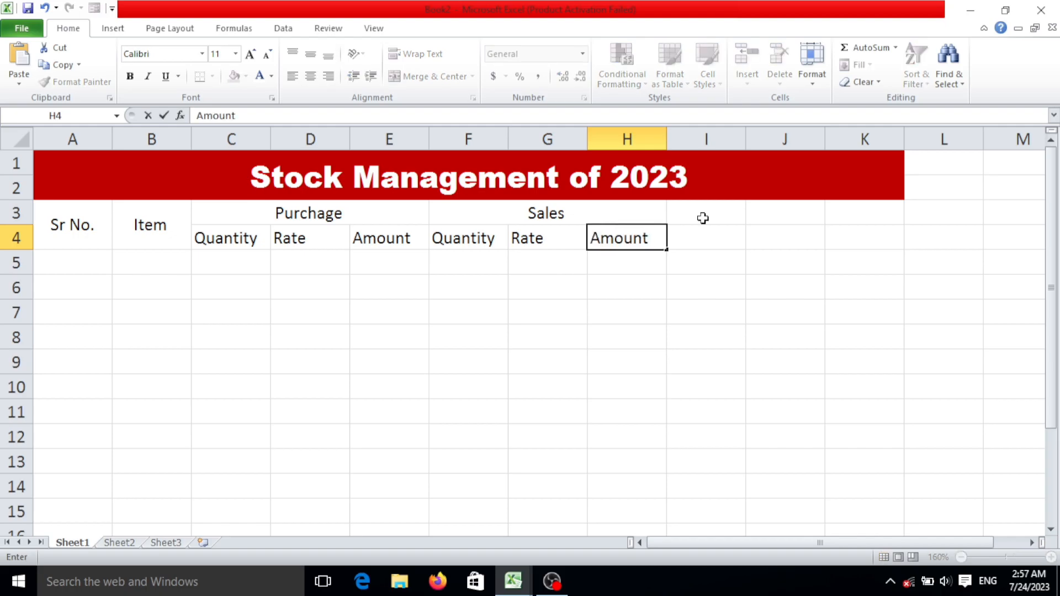
pyautogui.press('Tab')
# Step: Merge and center cells I3:J3 and enter the group header "Closing Stock"
pyautogui.moveTo(738, 208); pyautogui.dragTo(799, 220)
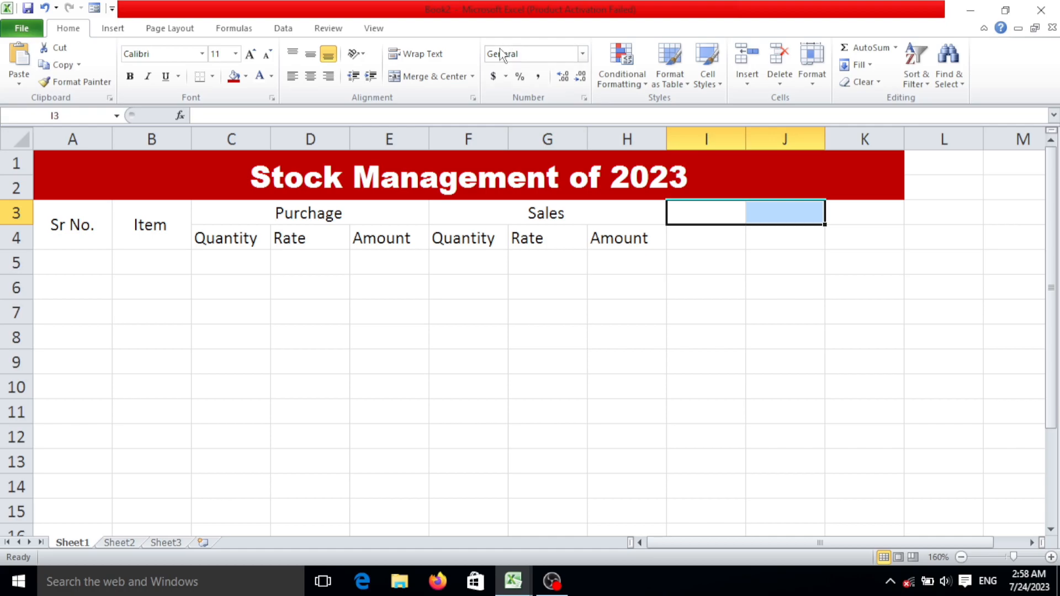
pyautogui.click(428, 77)
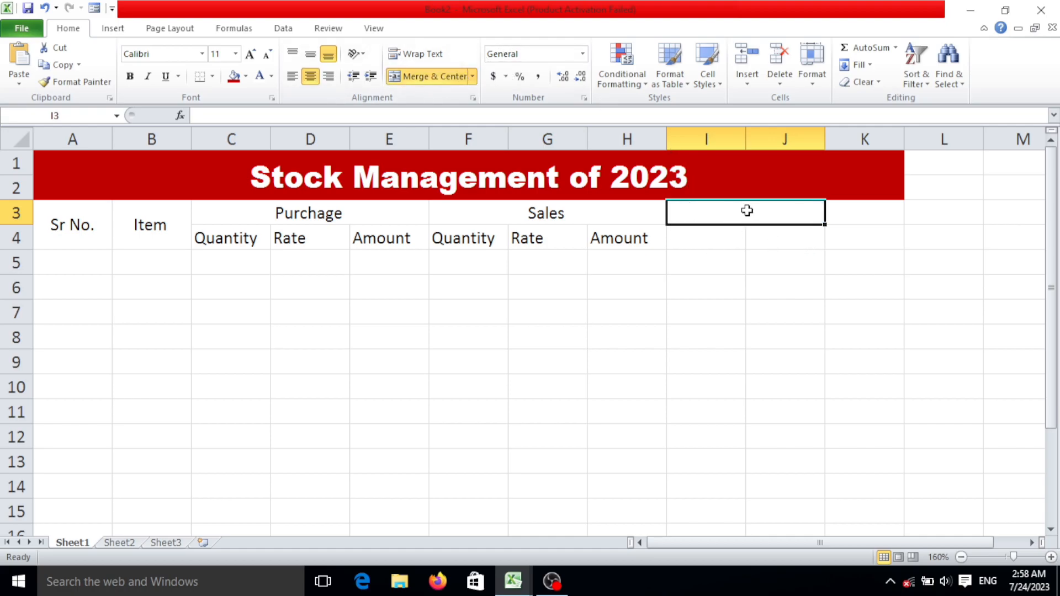
pyautogui.write('Closihn')
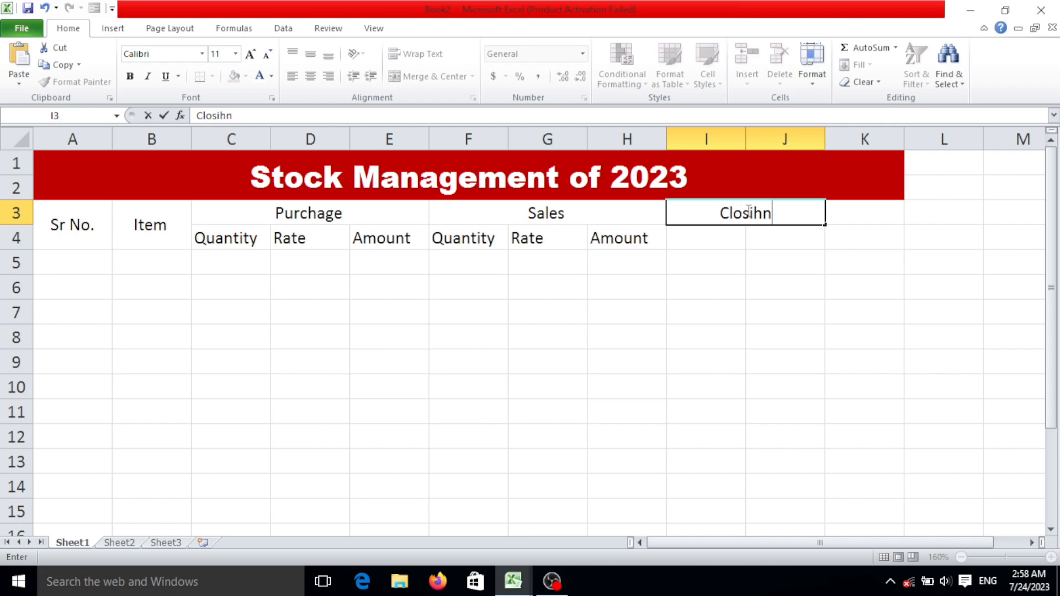
pyautogui.press('BackSpace')
pyautogui.press('BackSpace')
pyautogui.write('ng S')
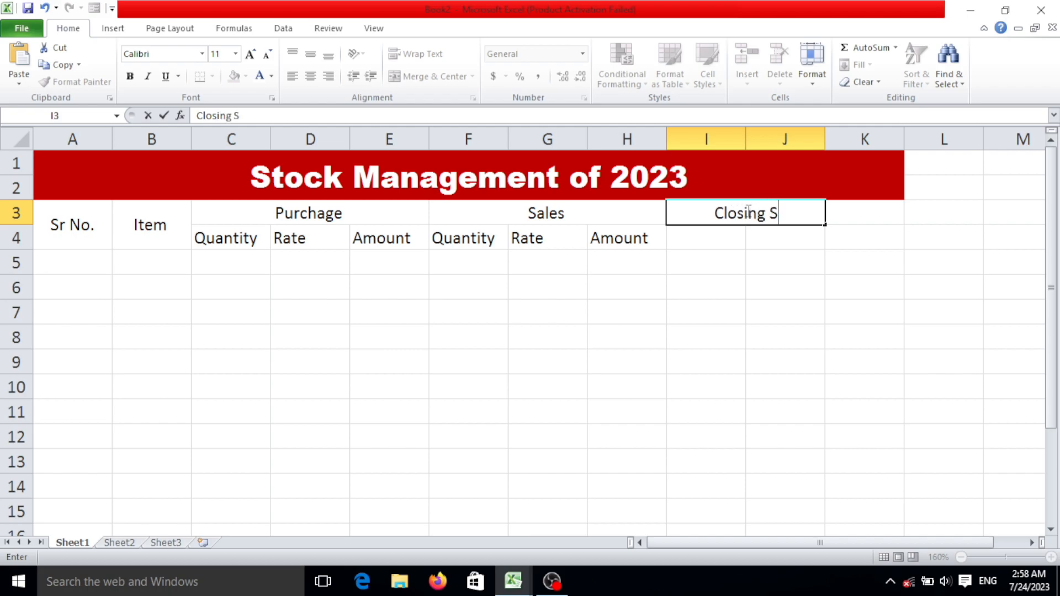
pyautogui.write('tock')
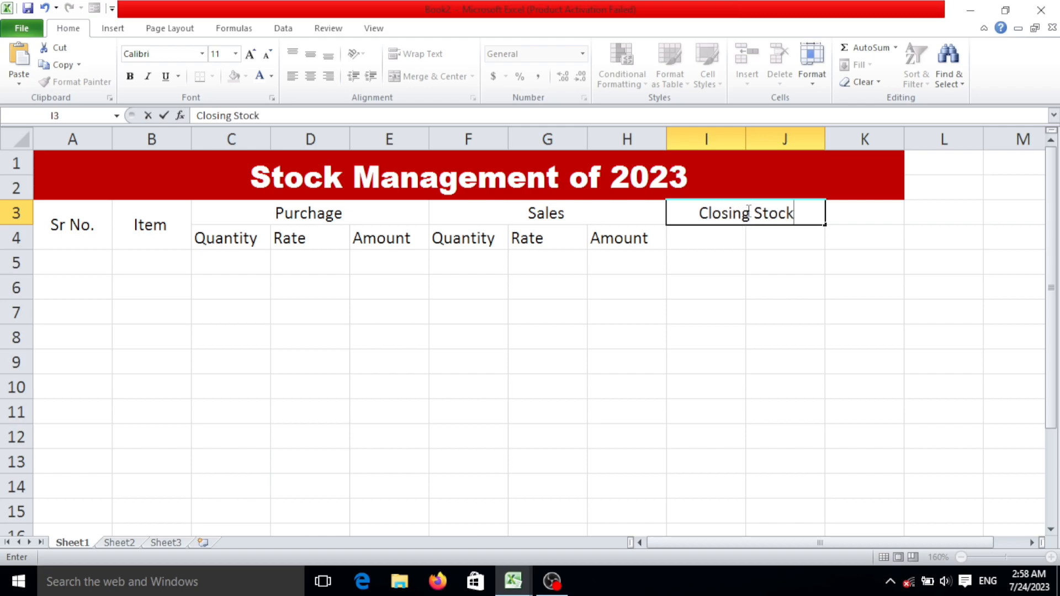
# Step: Enter the subheaders "Quantity" and "Amount" in cells I4 and J4 under Closing Stock
pyautogui.click(724, 234)
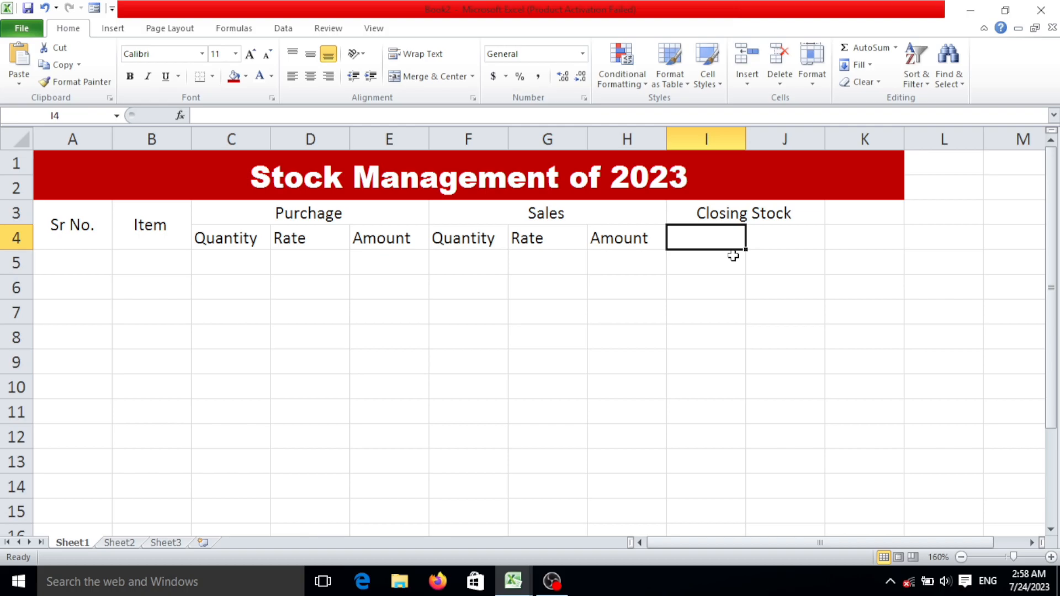
pyautogui.write('Qu')
pyautogui.press('BackSpace')
pyautogui.press('BackSpace')
pyautogui.write('antity')
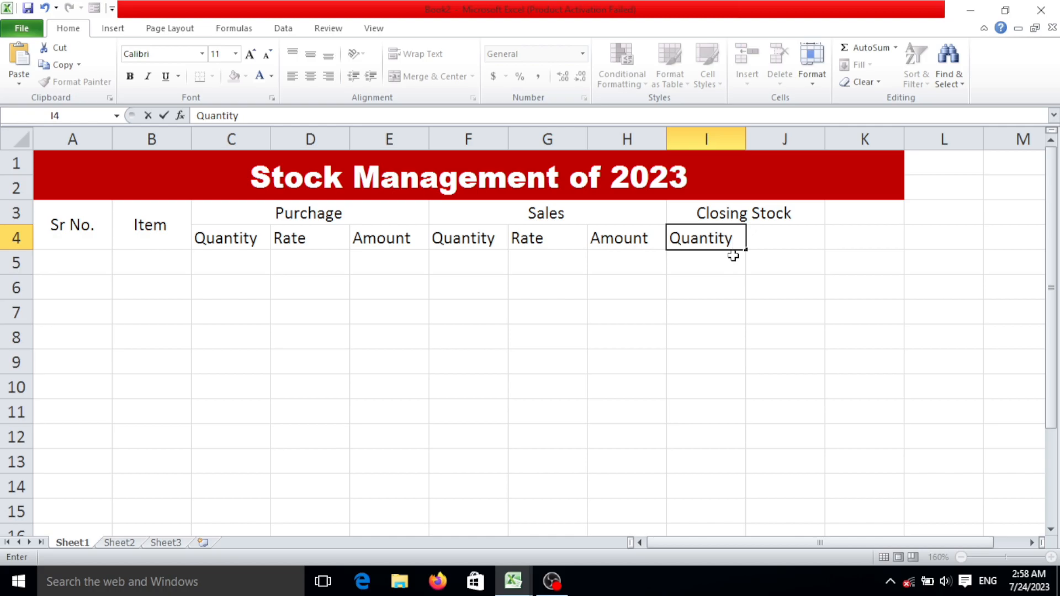
pyautogui.press('Tab')
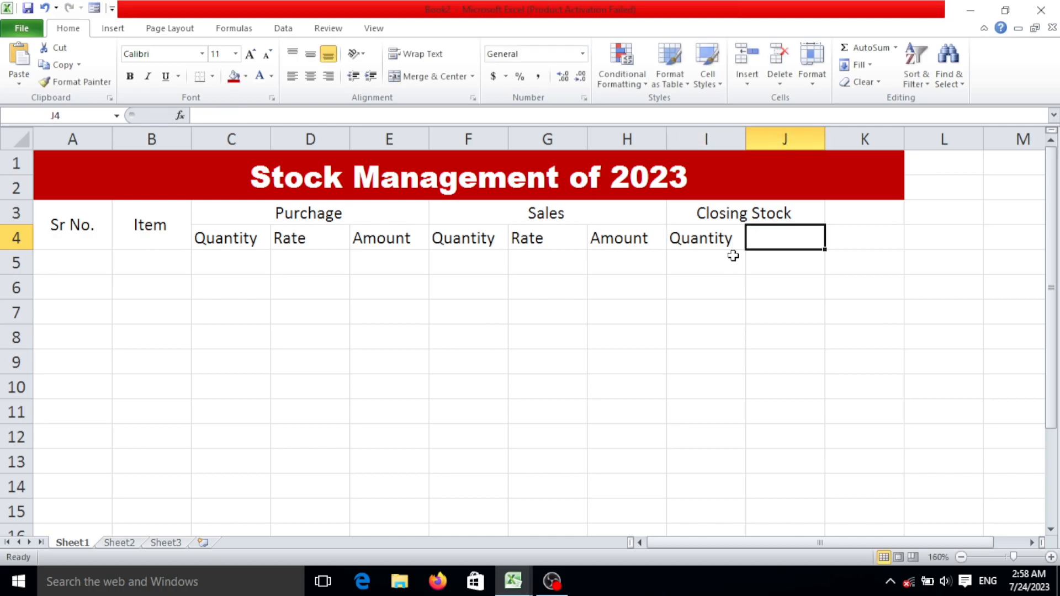
pyautogui.write('Amoun')
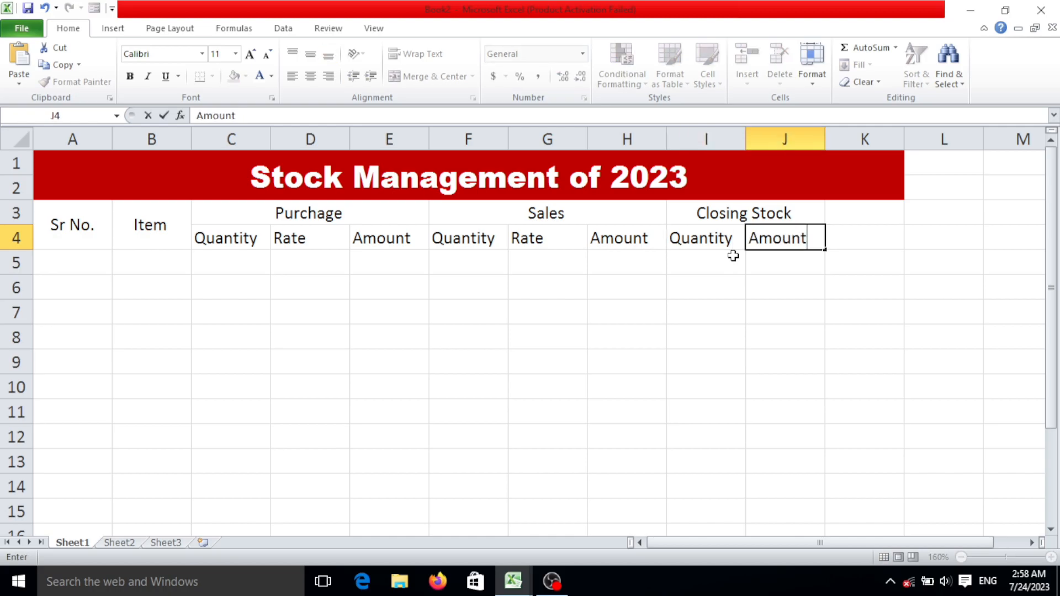
pyautogui.write('t')
# Step: Merge and center cells K3:K4 and enter the header "Profit & Loss"
pyautogui.moveTo(853, 207); pyautogui.dragTo(866, 234)
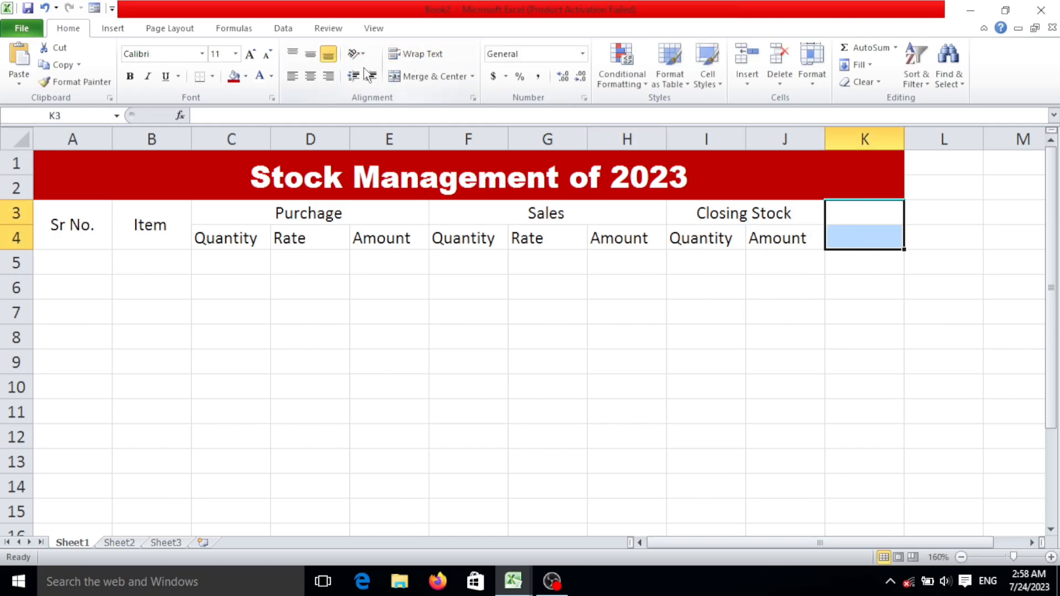
pyautogui.click(434, 76)
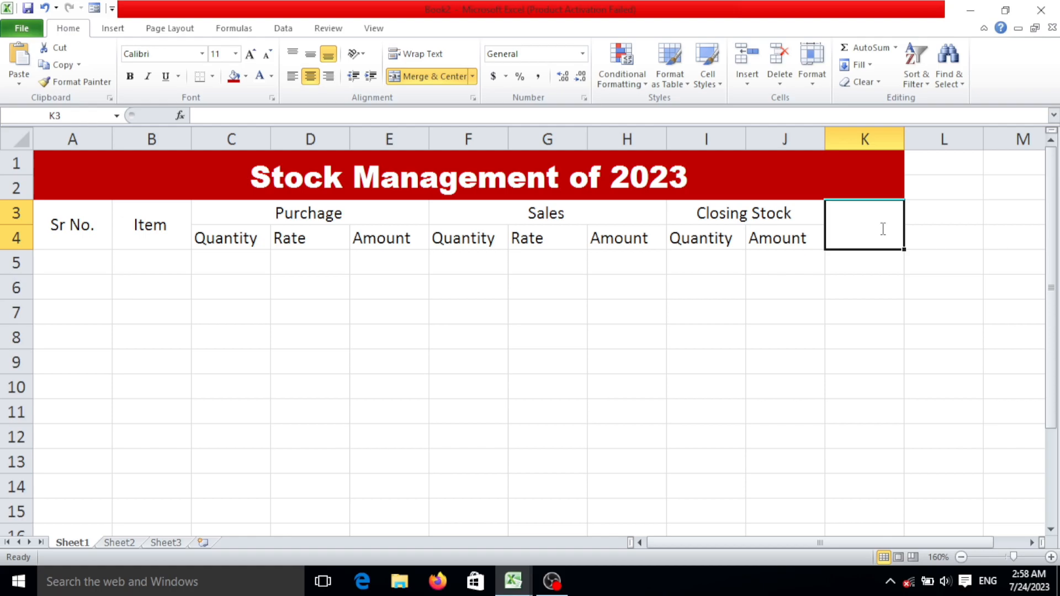
pyautogui.write('Profit')
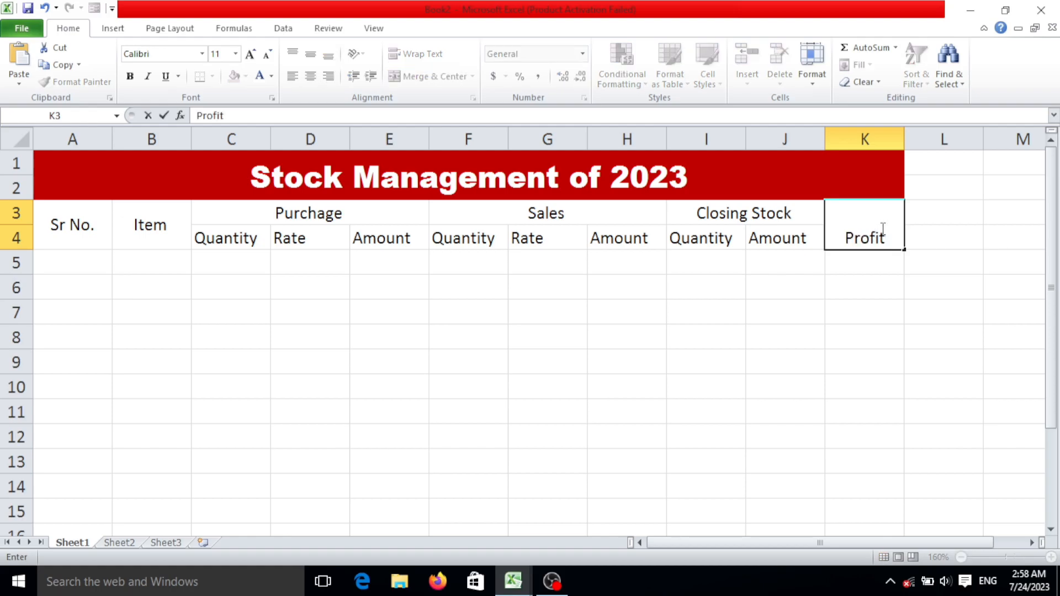
pyautogui.write(' & Loss')
pyautogui.click(918, 238)
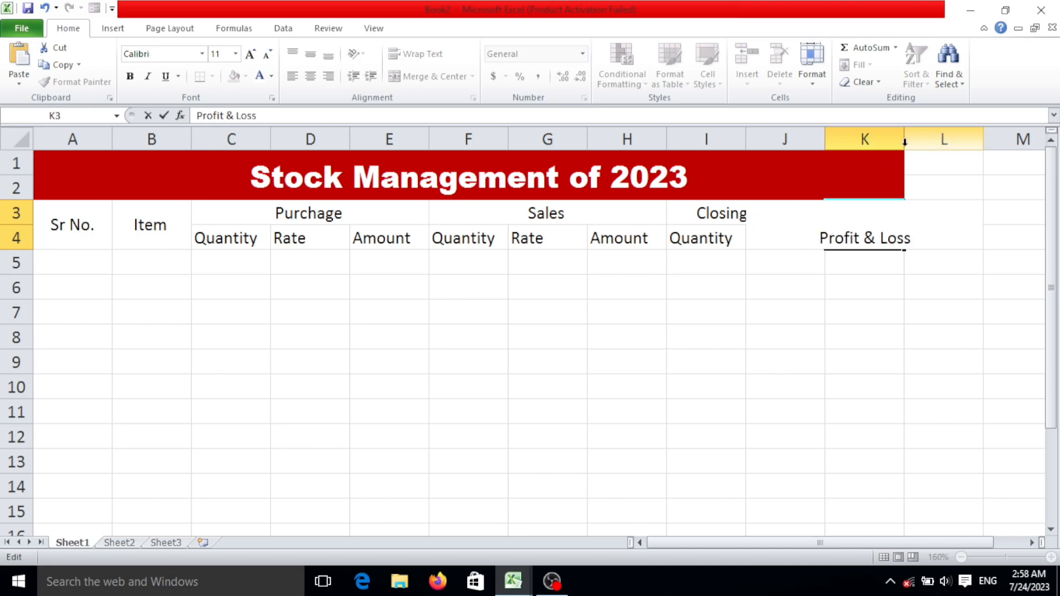
pyautogui.moveTo(883, 356); pyautogui.dragTo(870, 312)
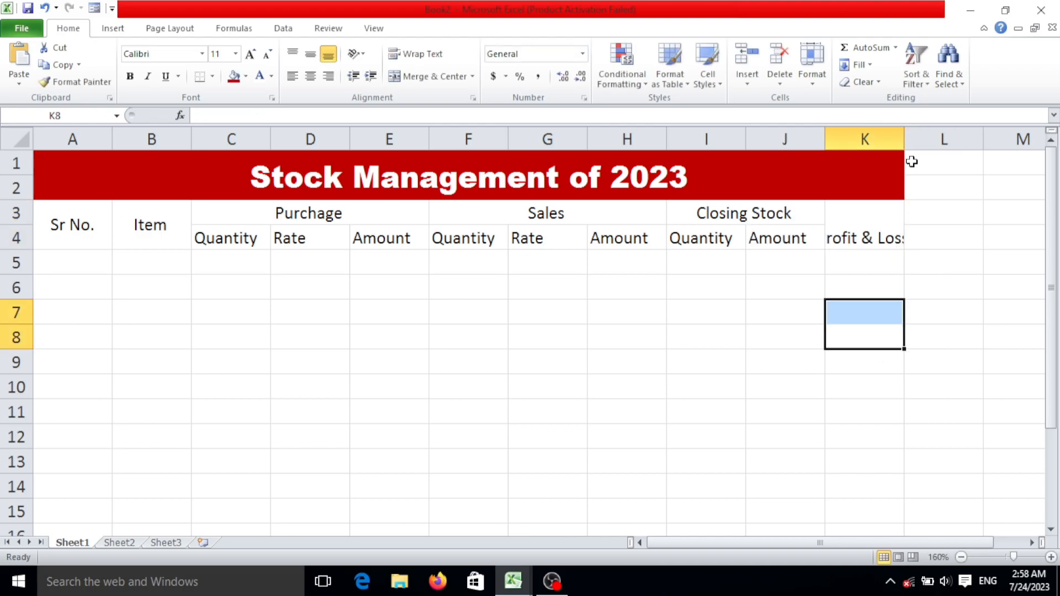
# Step: Widen column K to fit the "Profit & Loss" header and align that header vertically to the middle
pyautogui.moveTo(905, 138); pyautogui.dragTo(923, 138)
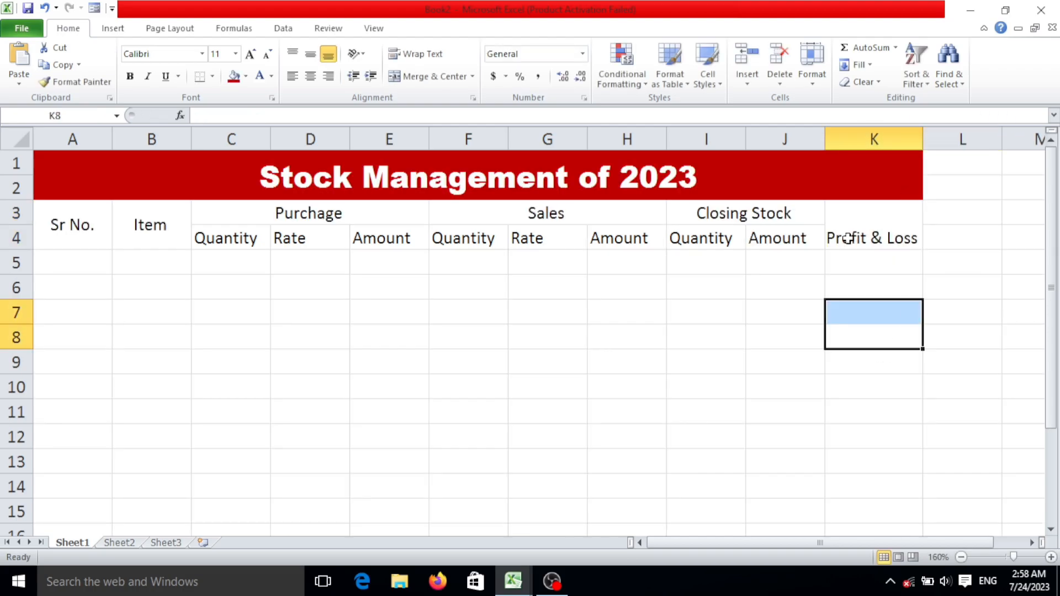
pyautogui.click(878, 236)
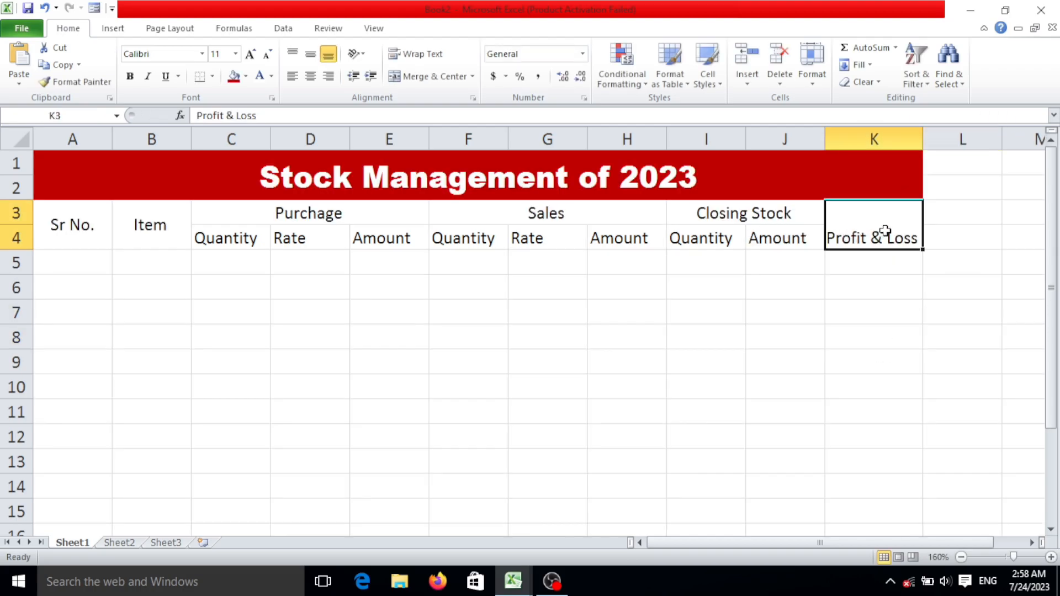
pyautogui.click(312, 55)
pyautogui.click(641, 307)
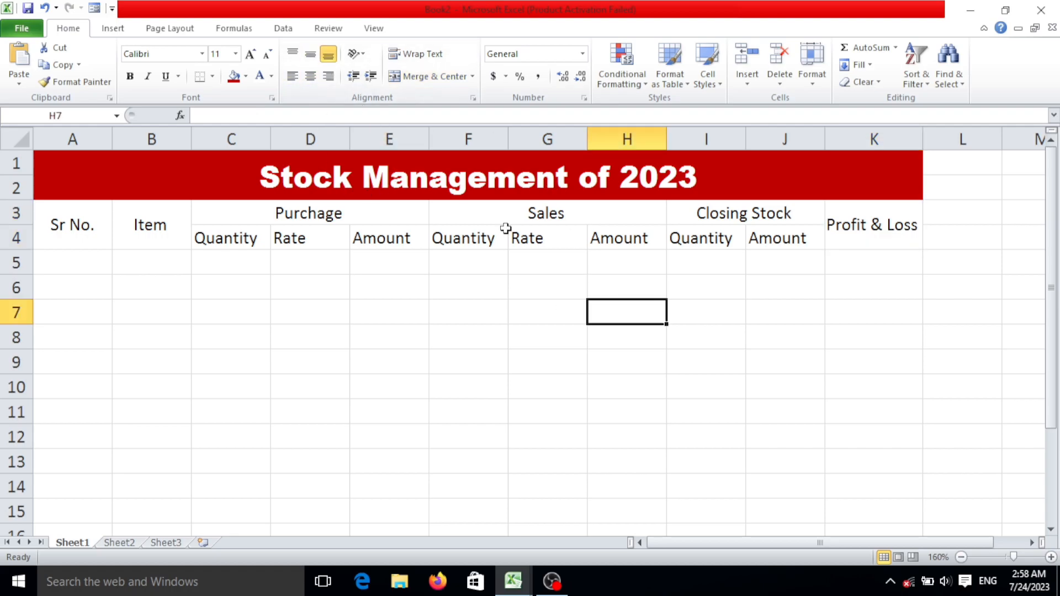
# Step: Center the subheaders in C4:J4 and the group headers in C3:J3 horizontally
pyautogui.moveTo(210, 244); pyautogui.dragTo(819, 245)
pyautogui.click(311, 79)
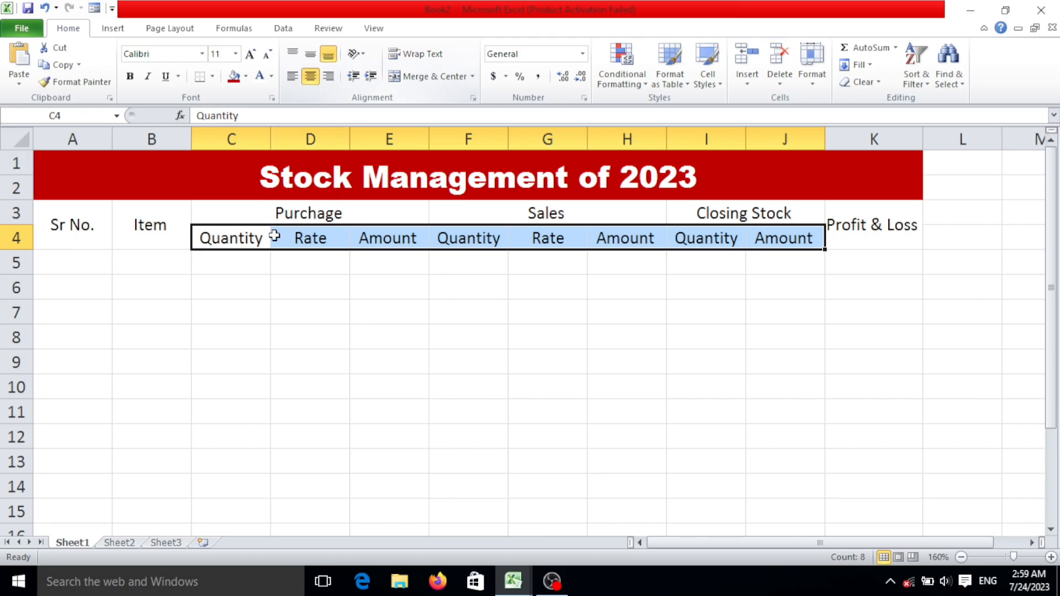
pyautogui.moveTo(275, 218); pyautogui.dragTo(702, 215)
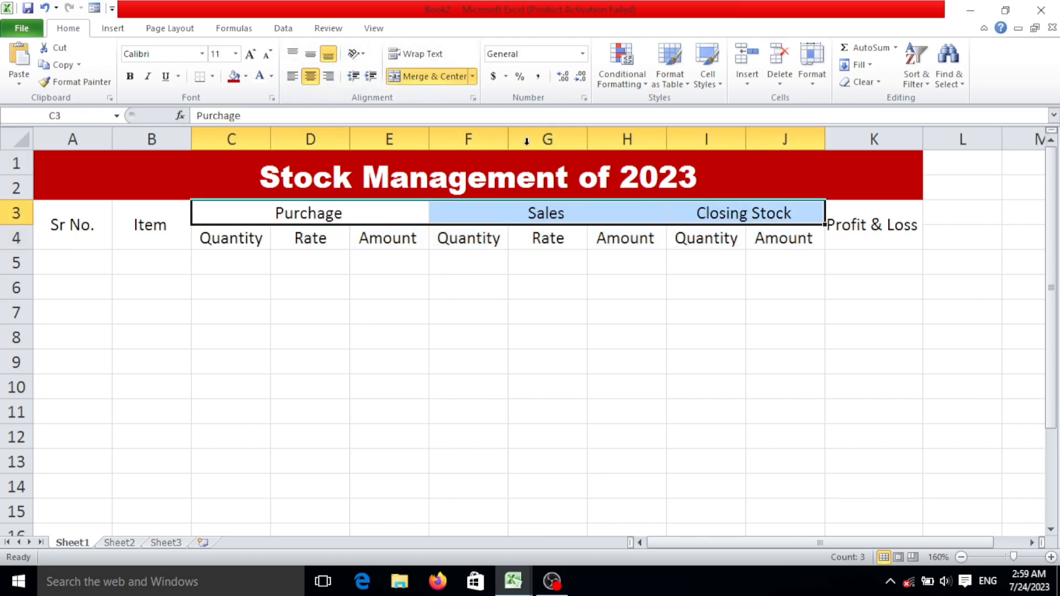
pyautogui.click(310, 76)
# Step: Align the whole header block A3:K4 vertically to the middle
pyautogui.click(74, 217)
pyautogui.moveTo(73, 217); pyautogui.dragTo(808, 231)
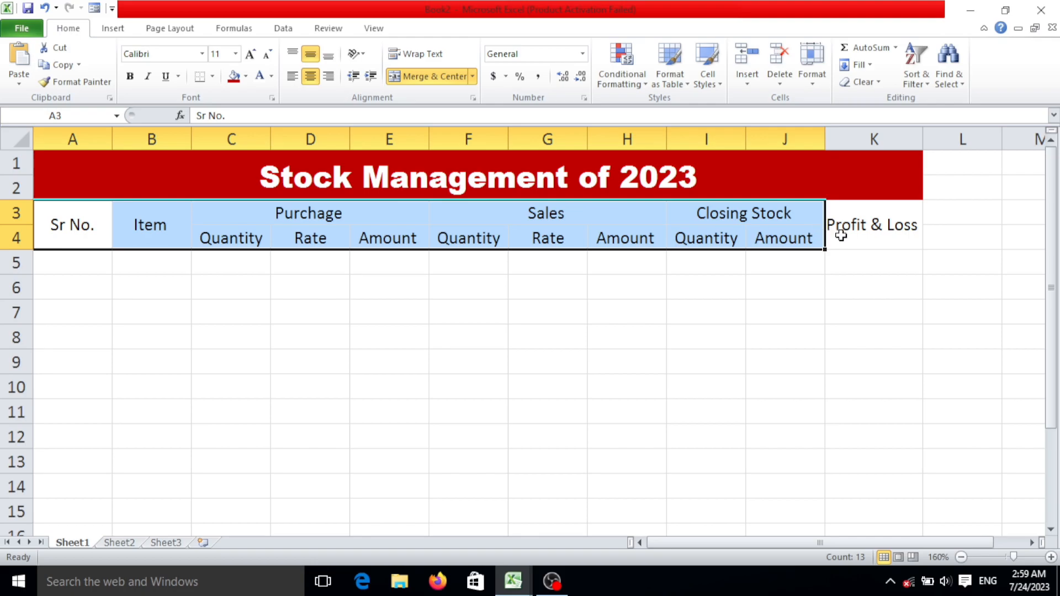
pyautogui.click(849, 255)
pyautogui.moveTo(106, 211); pyautogui.dragTo(913, 238)
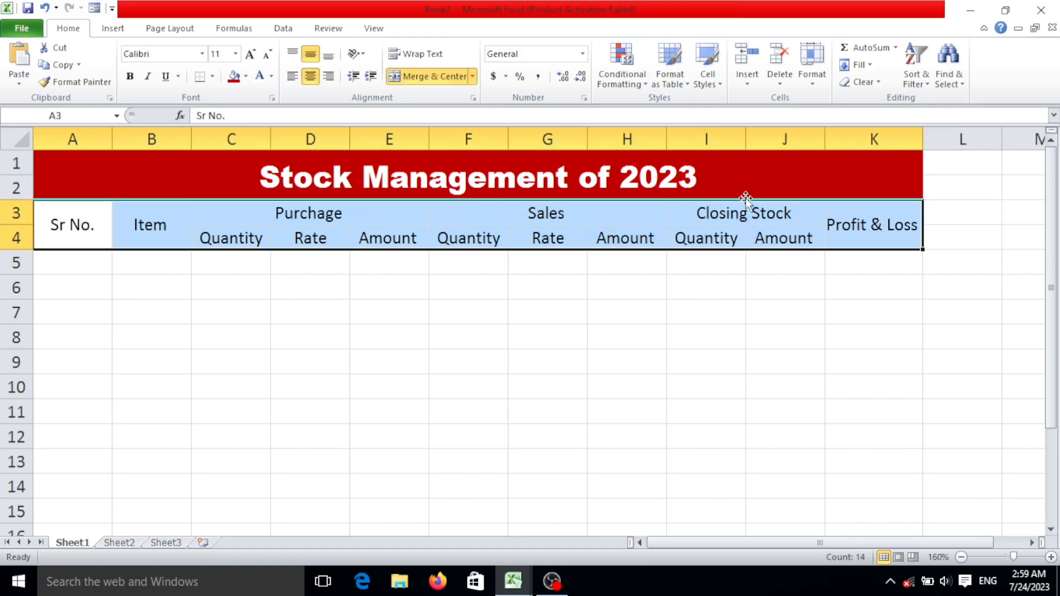
pyautogui.click(311, 55)
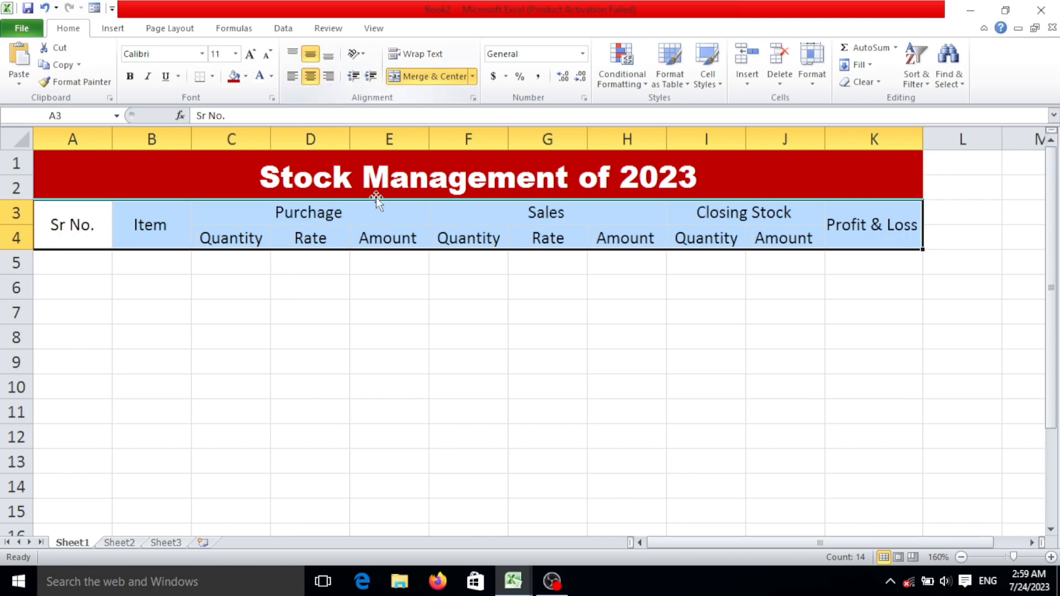
pyautogui.click(376, 304)
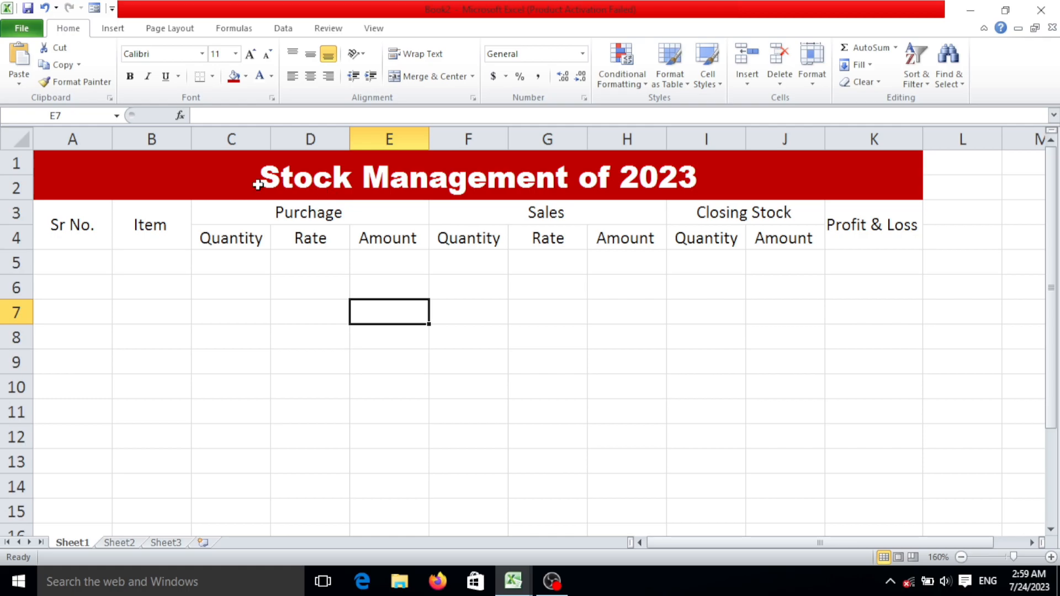
# Step: Fill the "Sr No." header cell with a light grey theme color
pyautogui.click(84, 228)
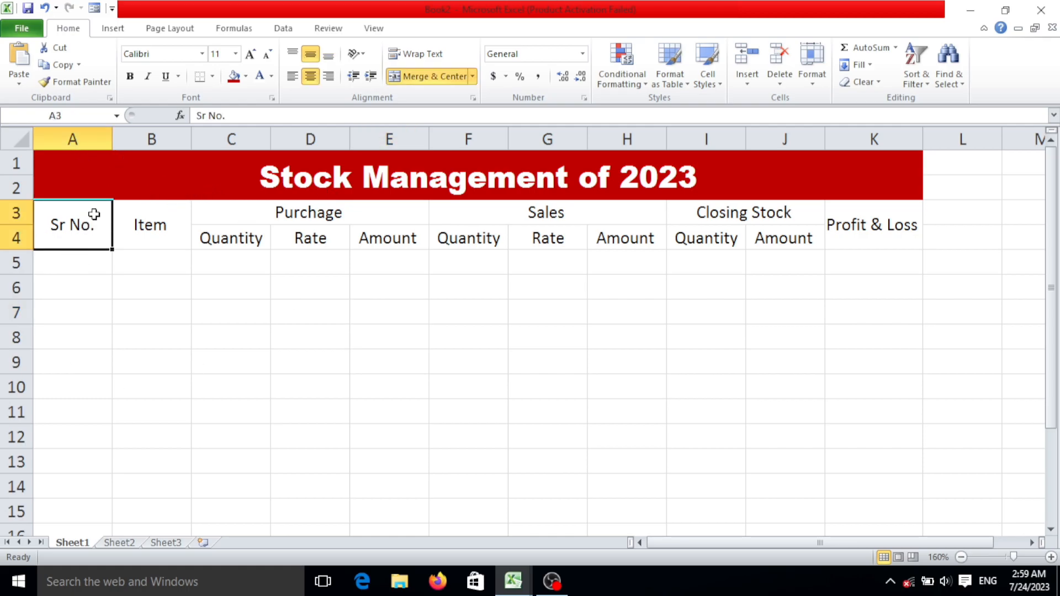
pyautogui.click(245, 77)
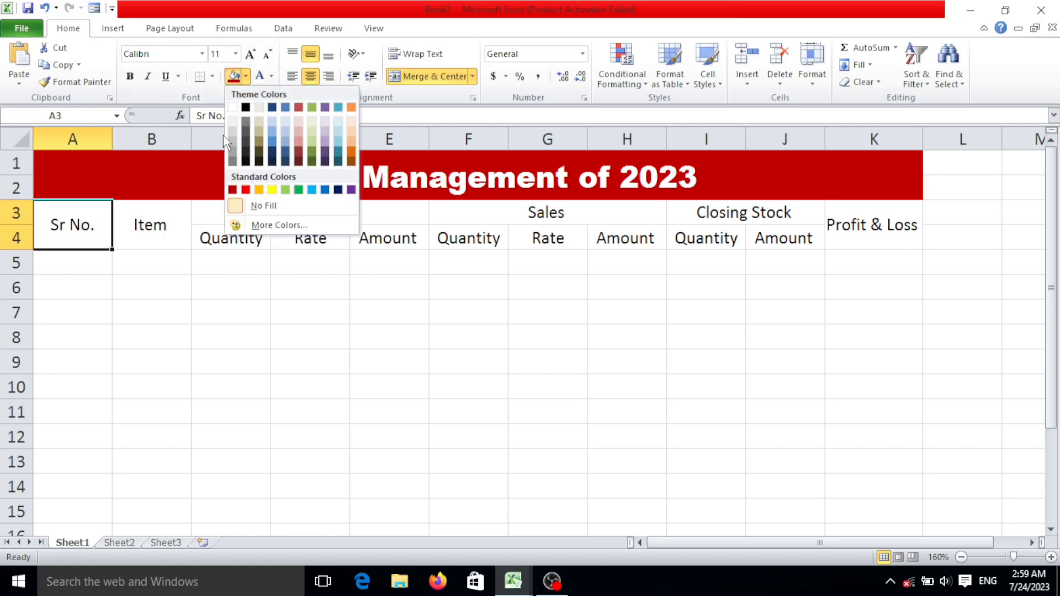
pyautogui.click(233, 132)
# Step: Fill the "Item" header cell with a very light grey theme color
pyautogui.click(154, 225)
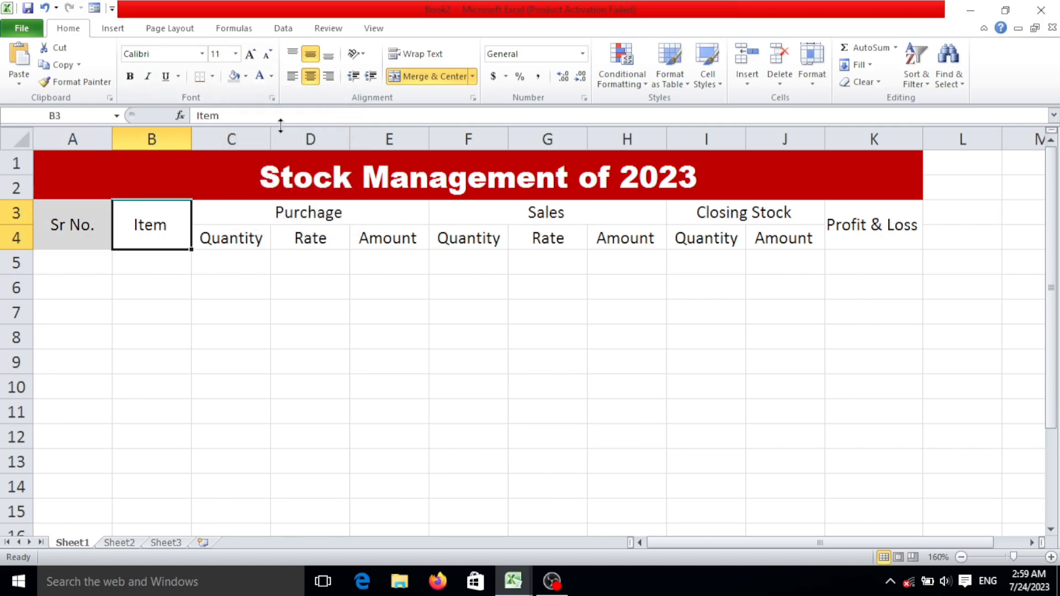
pyautogui.click(245, 76)
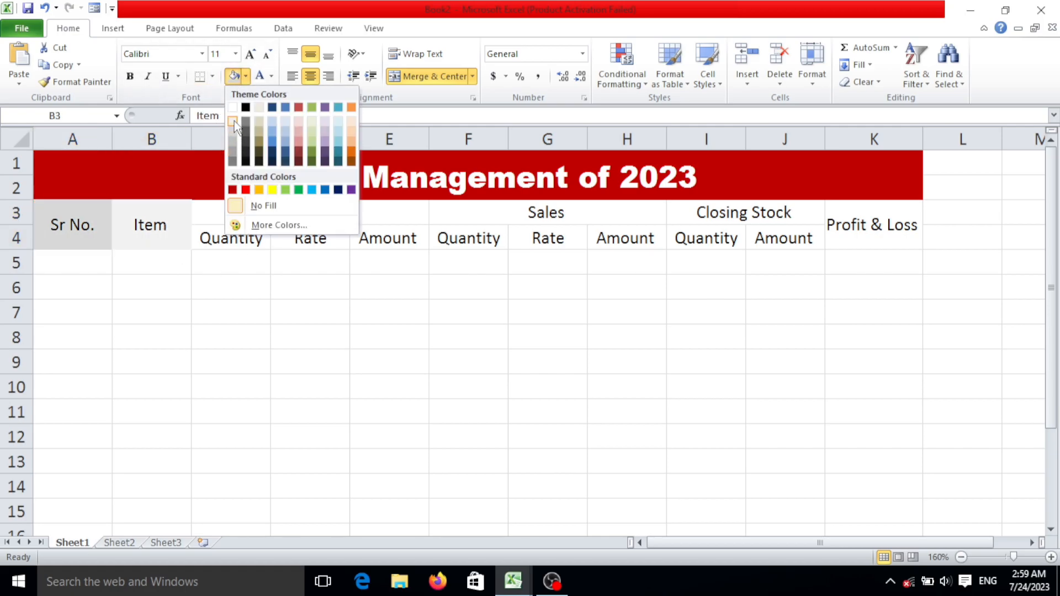
pyautogui.click(231, 140)
# Step: Fill the "Purchage" group header with standard dark blue and set its text color to white
pyautogui.click(265, 209)
pyautogui.click(248, 75)
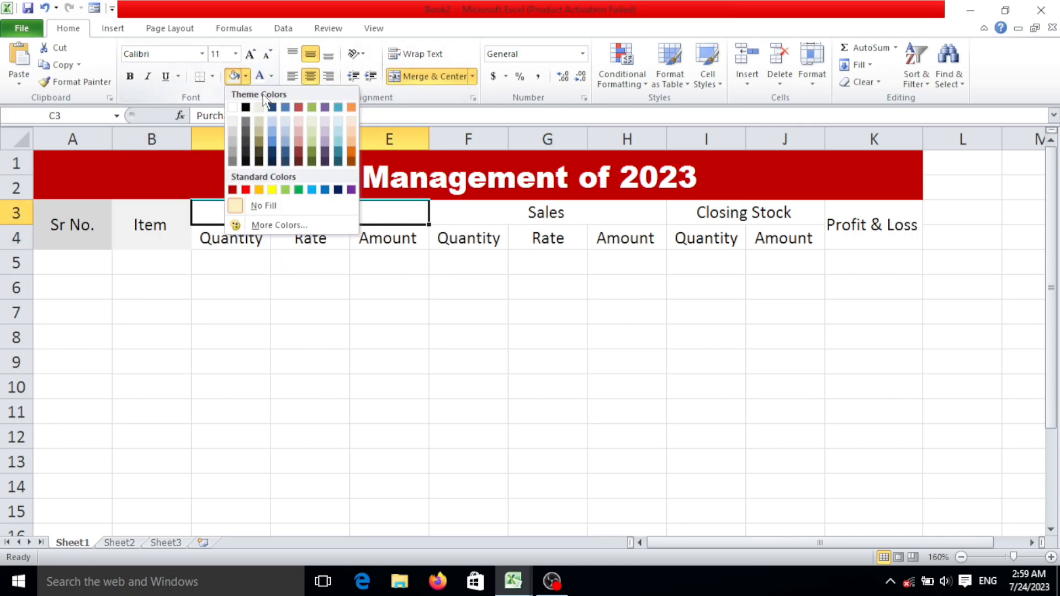
pyautogui.click(338, 190)
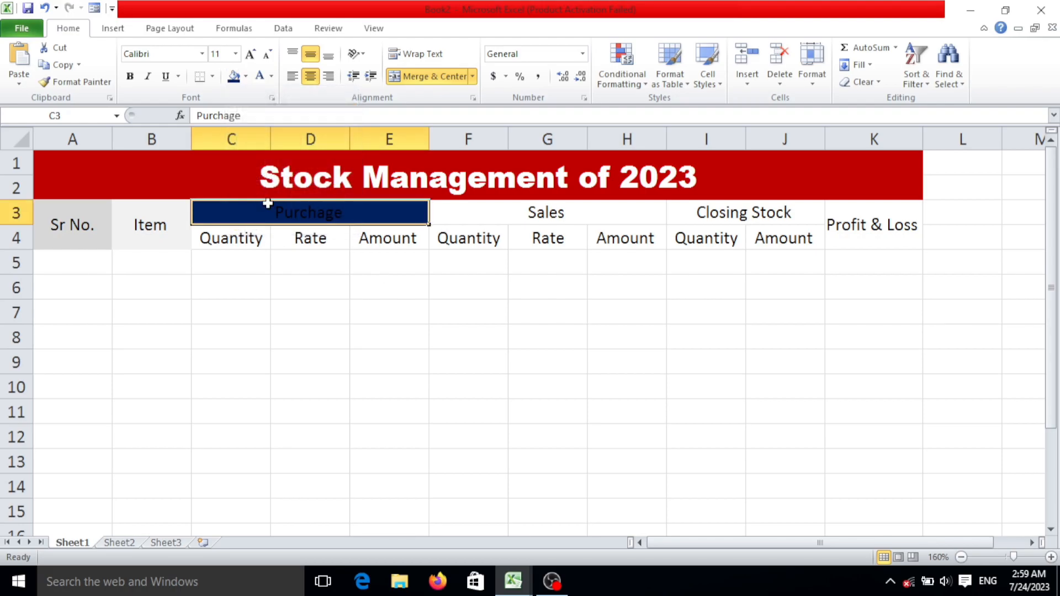
pyautogui.click(271, 78)
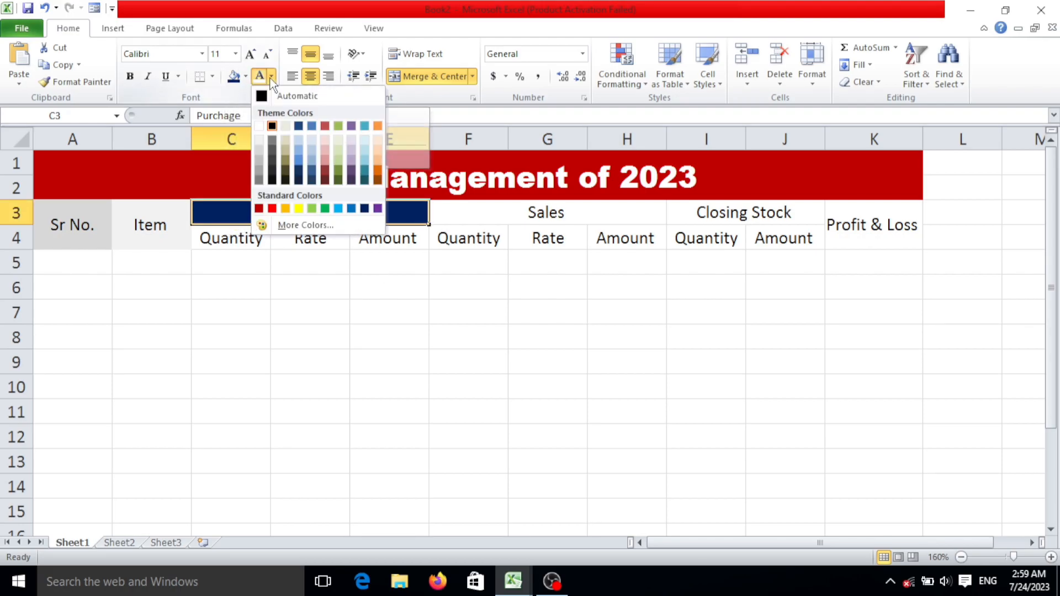
pyautogui.click(260, 125)
# Step: Fill the purchase subheaders Quantity, Rate and Amount in C4:E4 with a light aqua theme color
pyautogui.moveTo(256, 242); pyautogui.dragTo(375, 242)
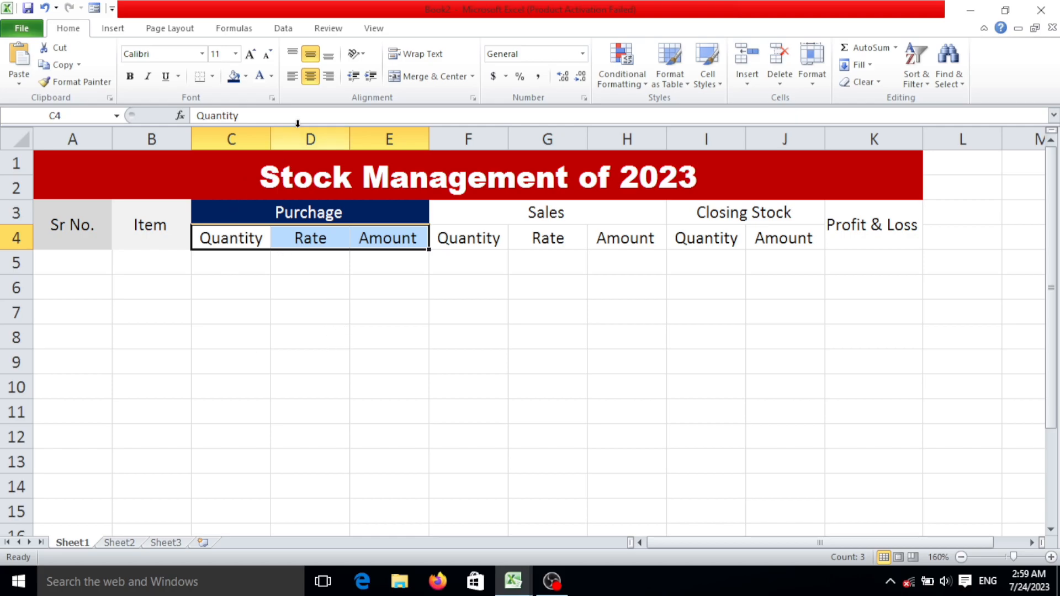
pyautogui.click(245, 78)
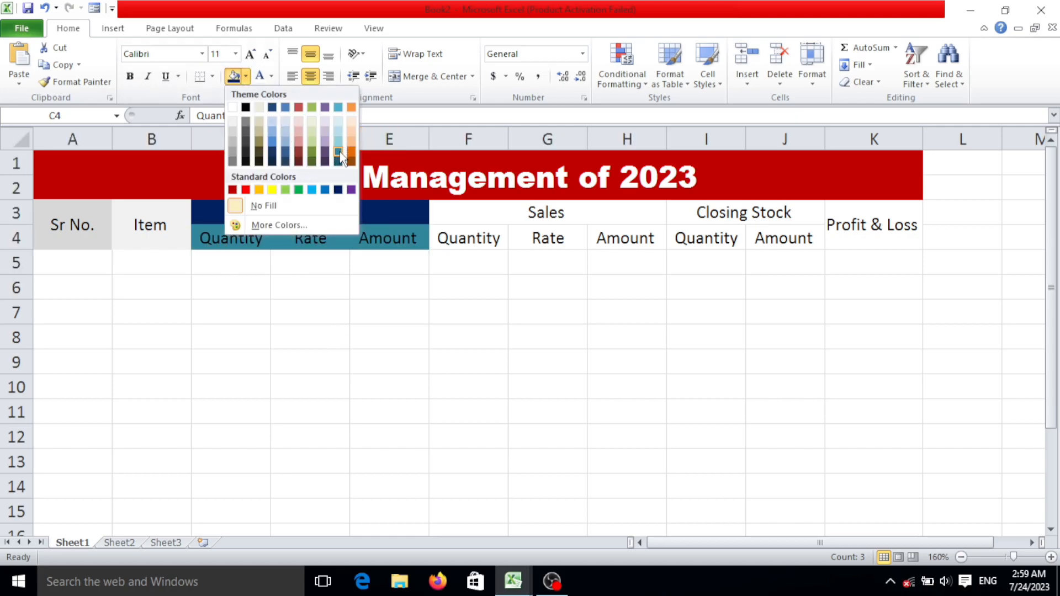
pyautogui.click(338, 139)
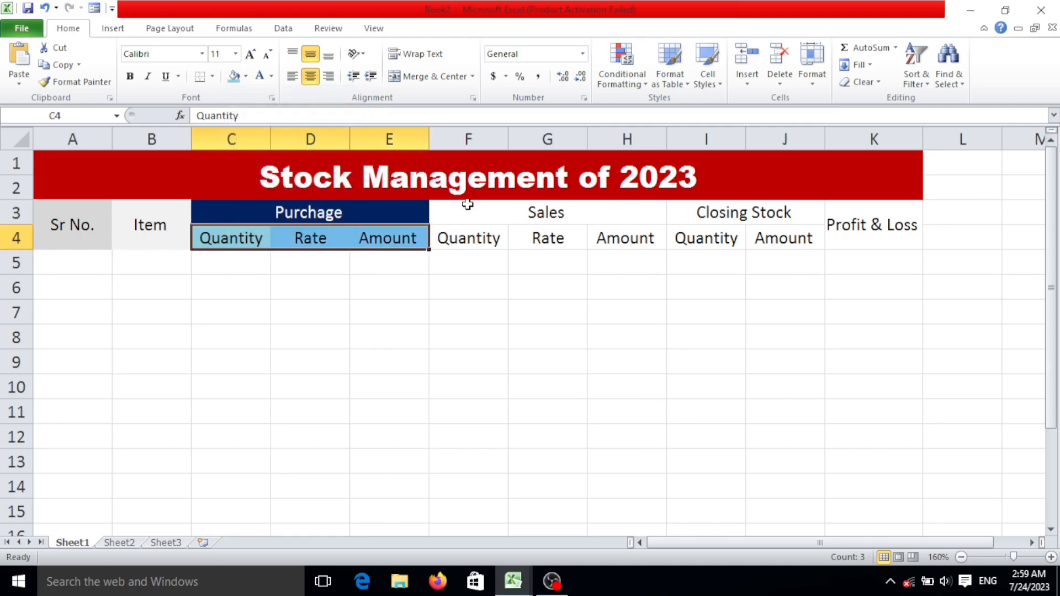
# Step: Fill the "Sales" group header with standard green and make its text white
pyautogui.click(468, 205)
pyautogui.click(246, 76)
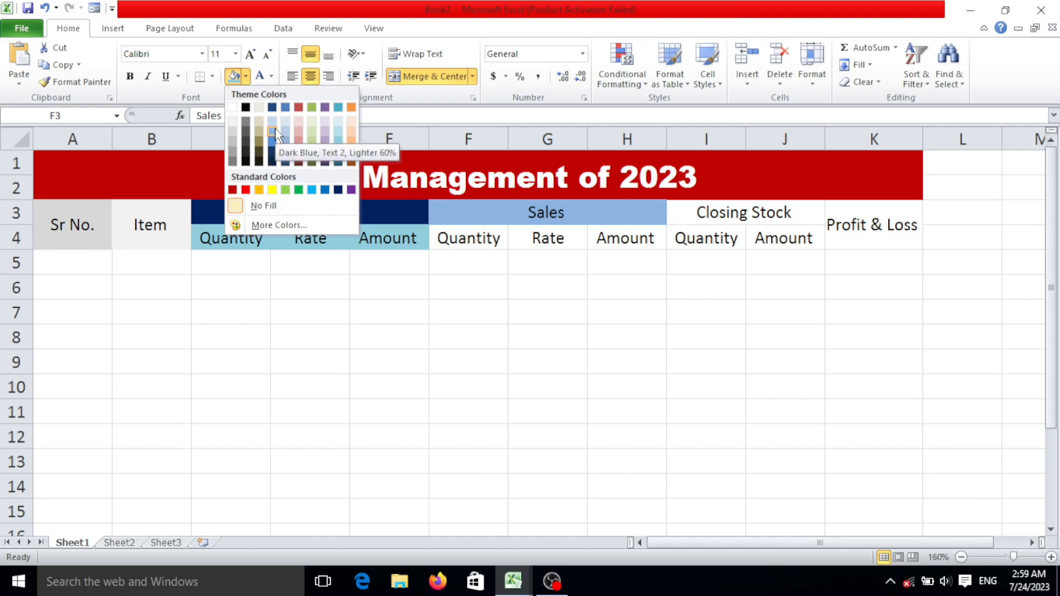
pyautogui.click(297, 191)
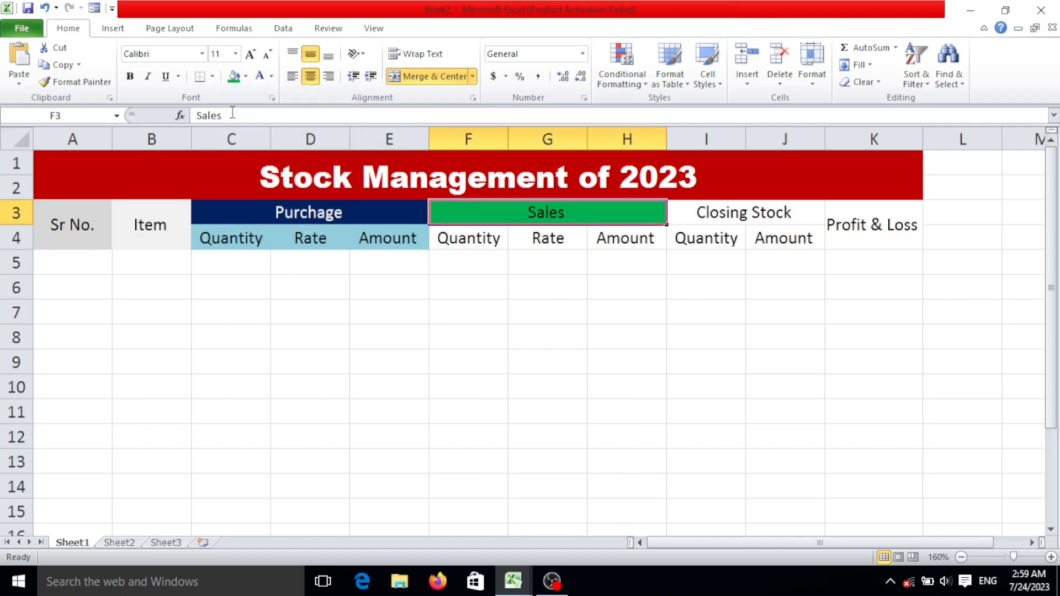
pyautogui.click(268, 76)
# Step: Fill the sales subheaders Quantity, Rate and Amount in F4:H4 with a light orange theme color
pyautogui.moveTo(469, 260); pyautogui.dragTo(596, 230)
pyautogui.click(612, 232)
pyautogui.moveTo(469, 238); pyautogui.dragTo(621, 236)
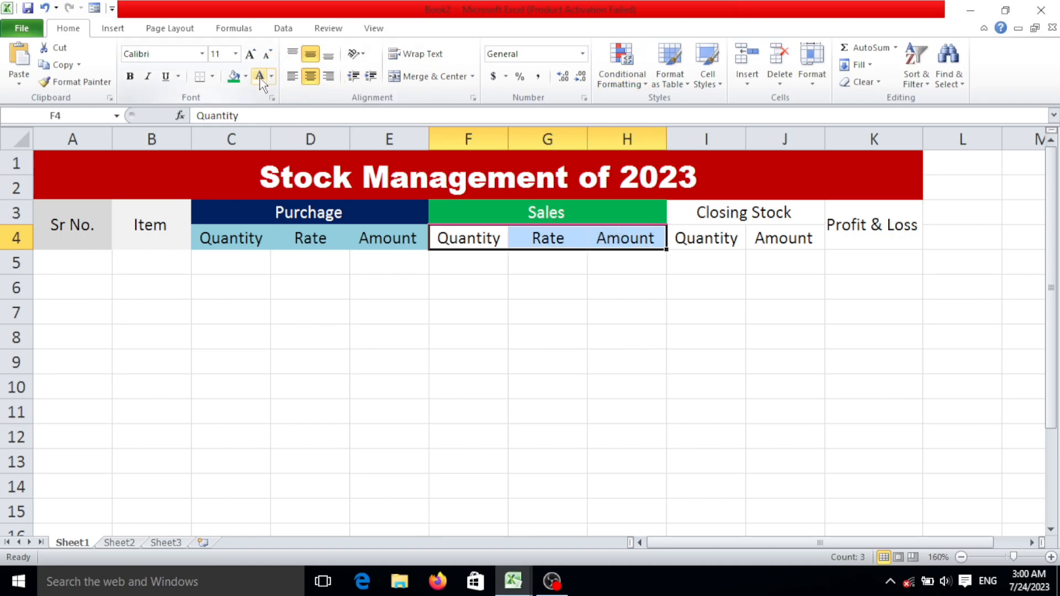
pyautogui.click(246, 77)
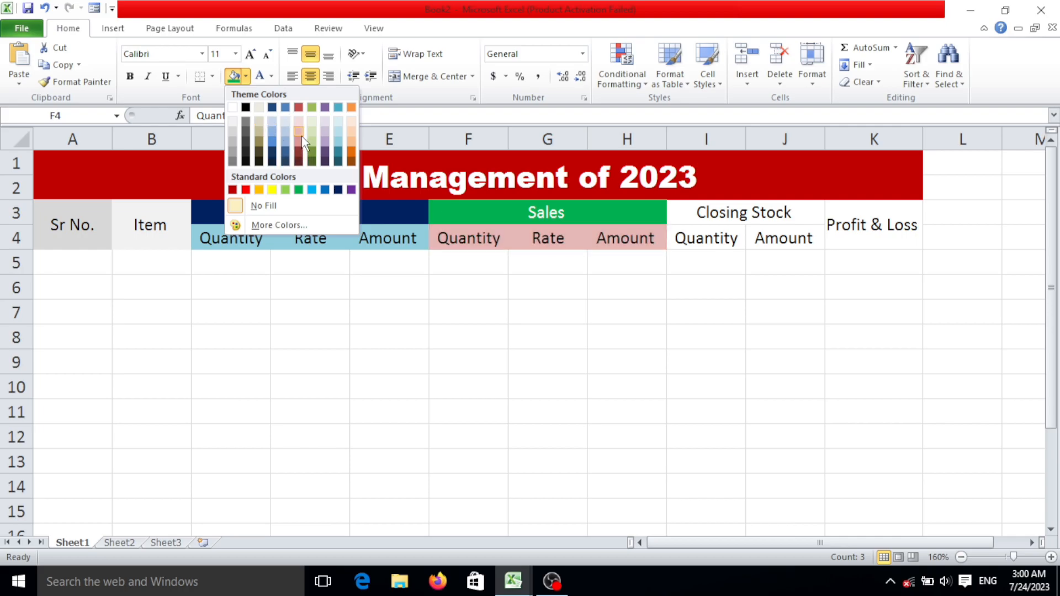
pyautogui.click(351, 141)
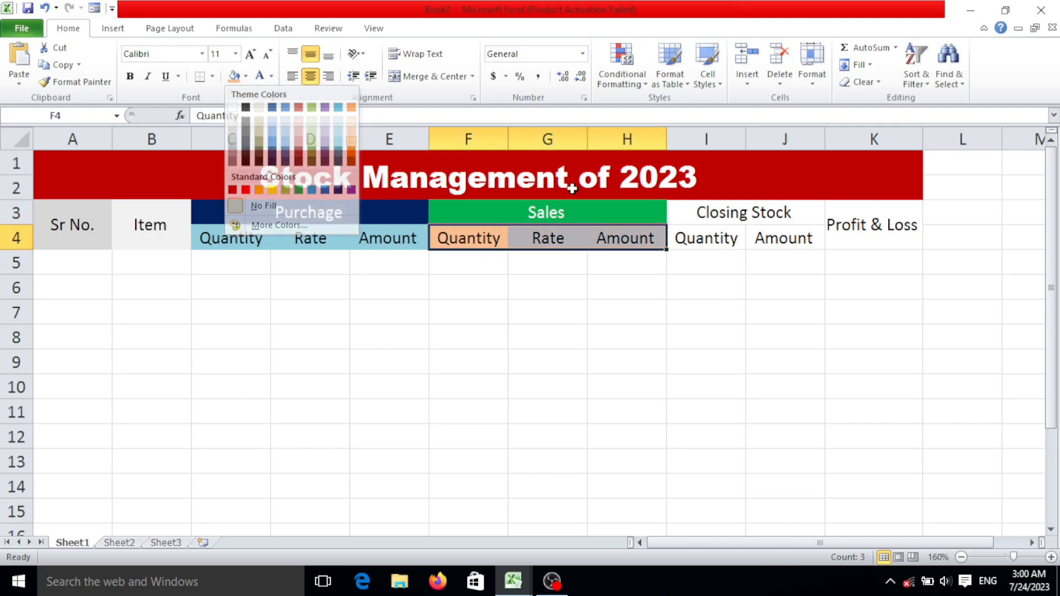
# Step: Fill the "Closing Stock" header with yellow and its Quantity and Amount subheaders in I4:J4 with light green
pyautogui.click(817, 214)
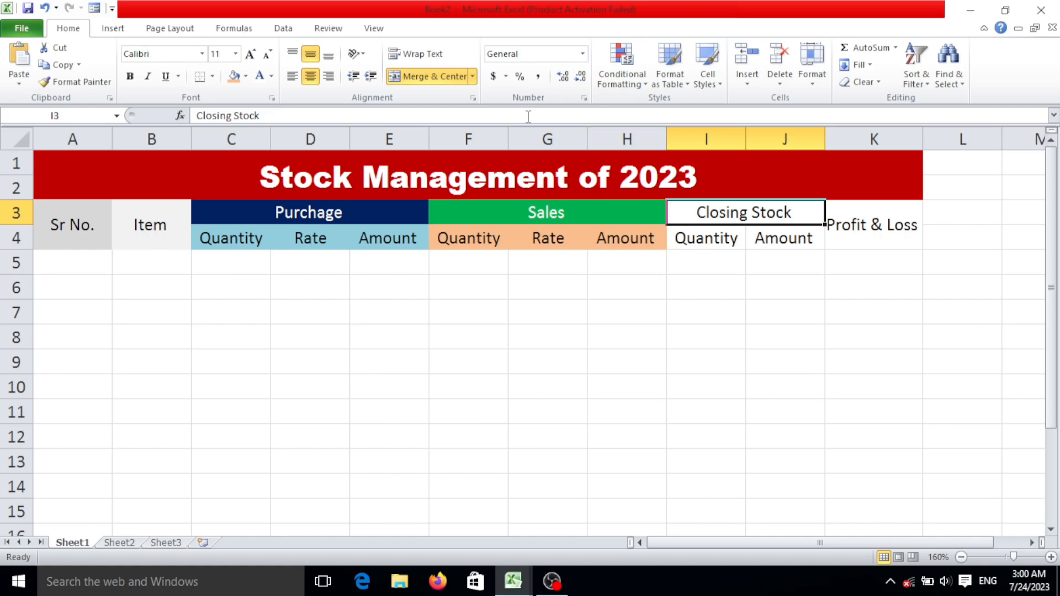
pyautogui.click(250, 80)
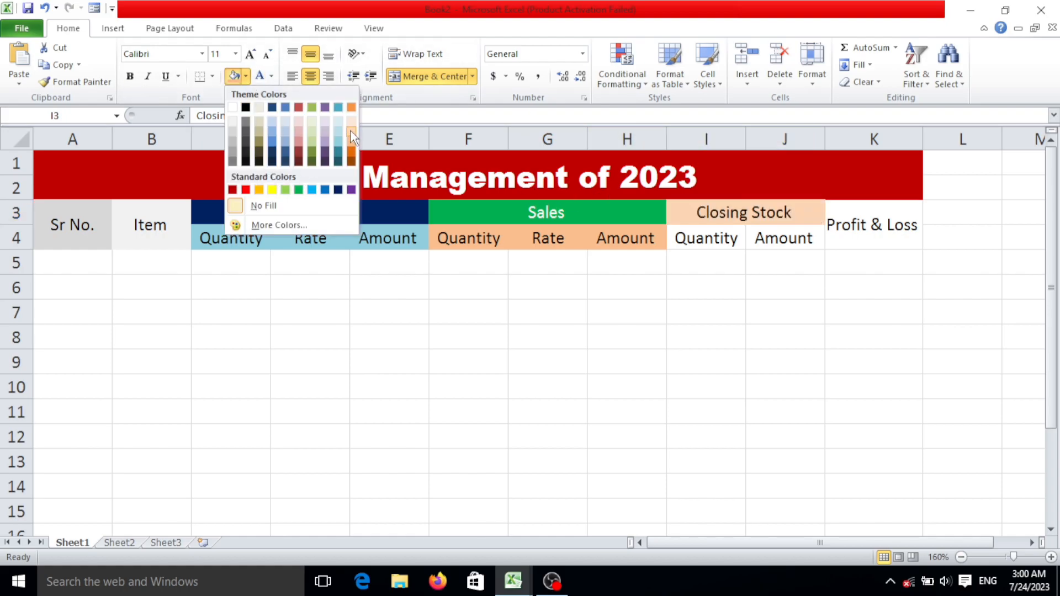
pyautogui.click(273, 191)
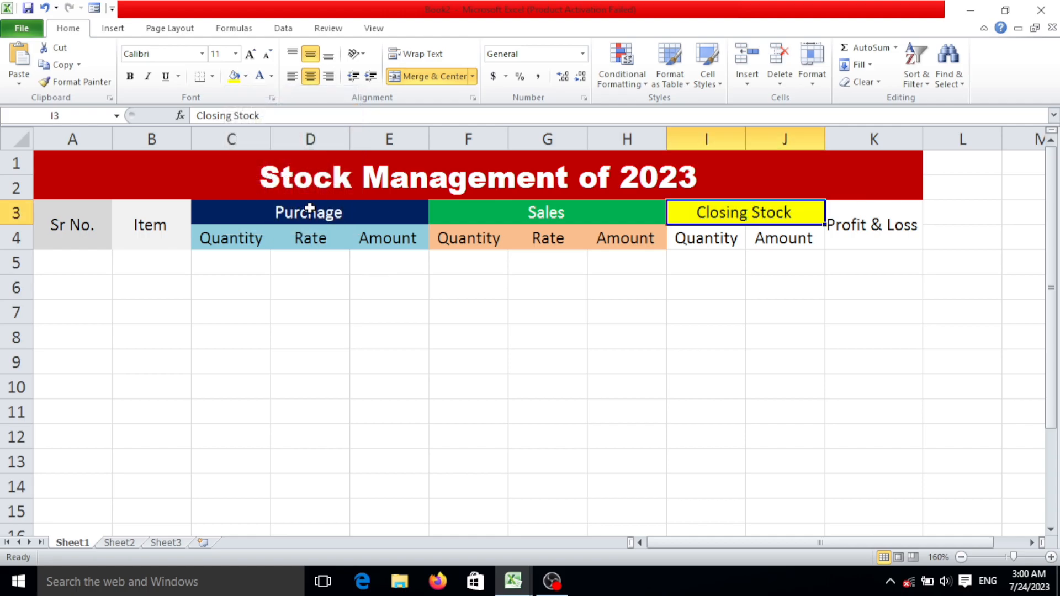
pyautogui.moveTo(722, 236); pyautogui.dragTo(778, 240)
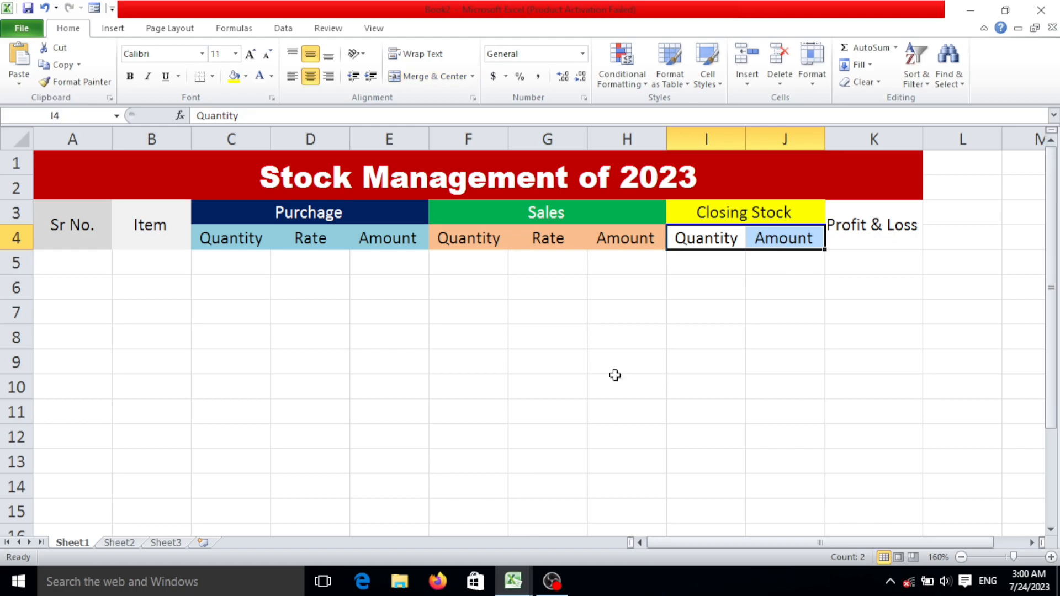
pyautogui.click(247, 76)
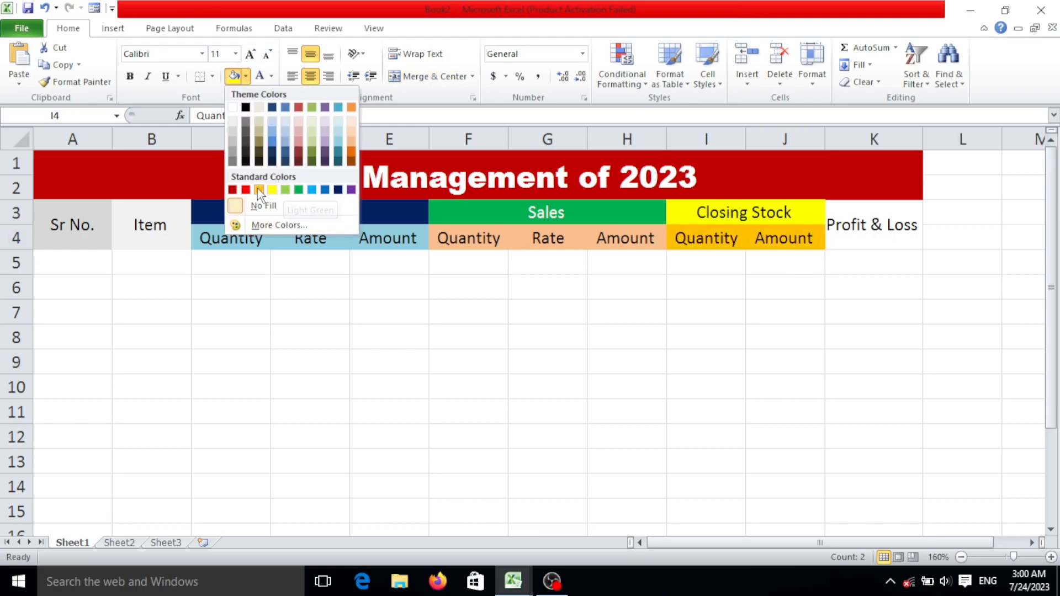
pyautogui.click(287, 189)
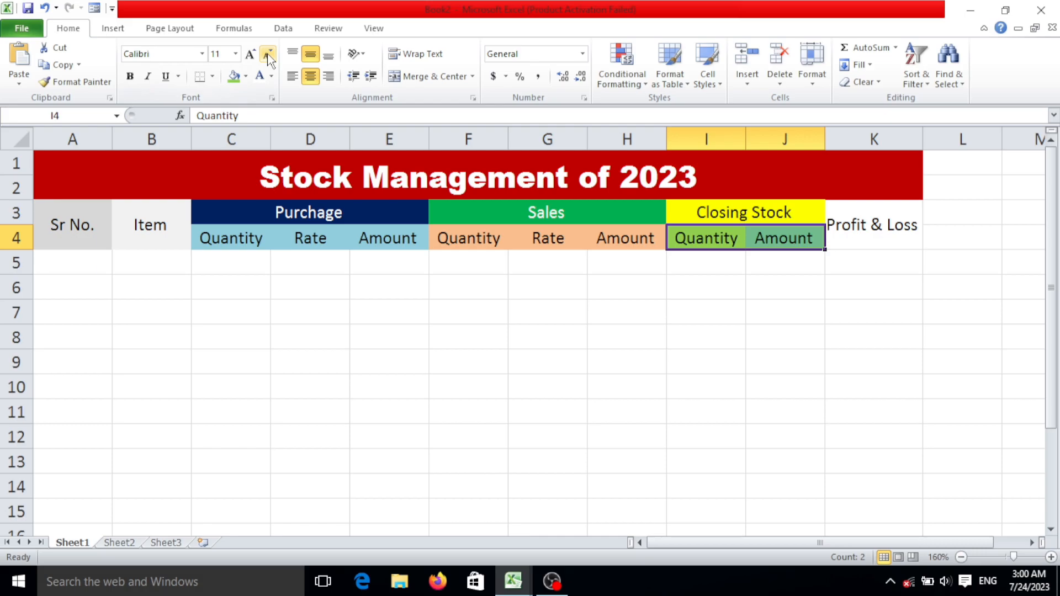
pyautogui.click(459, 254)
pyautogui.click(684, 218)
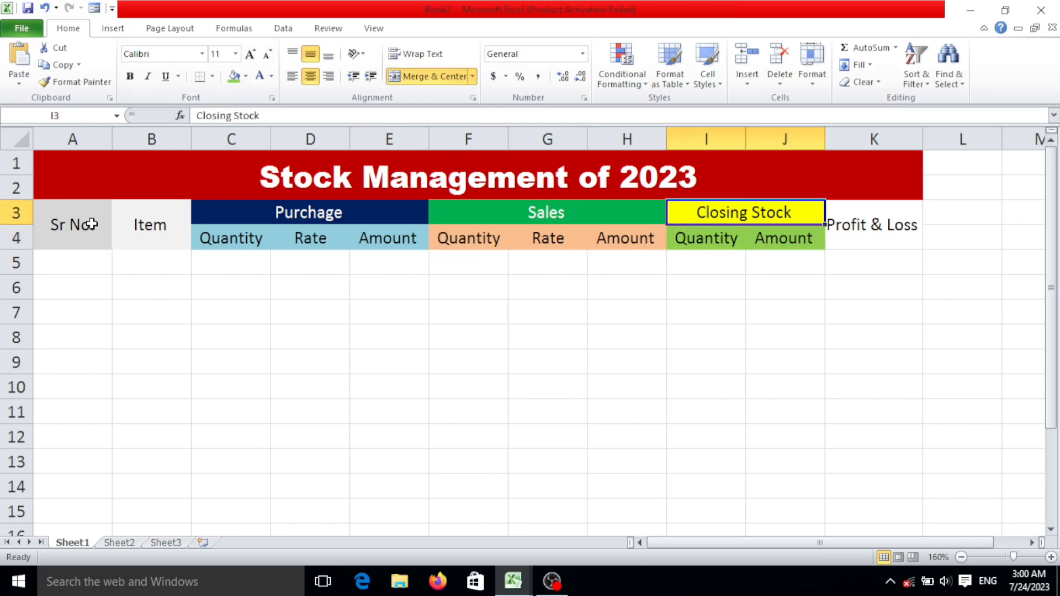
# Step: Apply All Borders to the whole table in columns A to K, from the title down through the empty data rows
pyautogui.moveTo(649, 172); pyautogui.dragTo(673, 533)
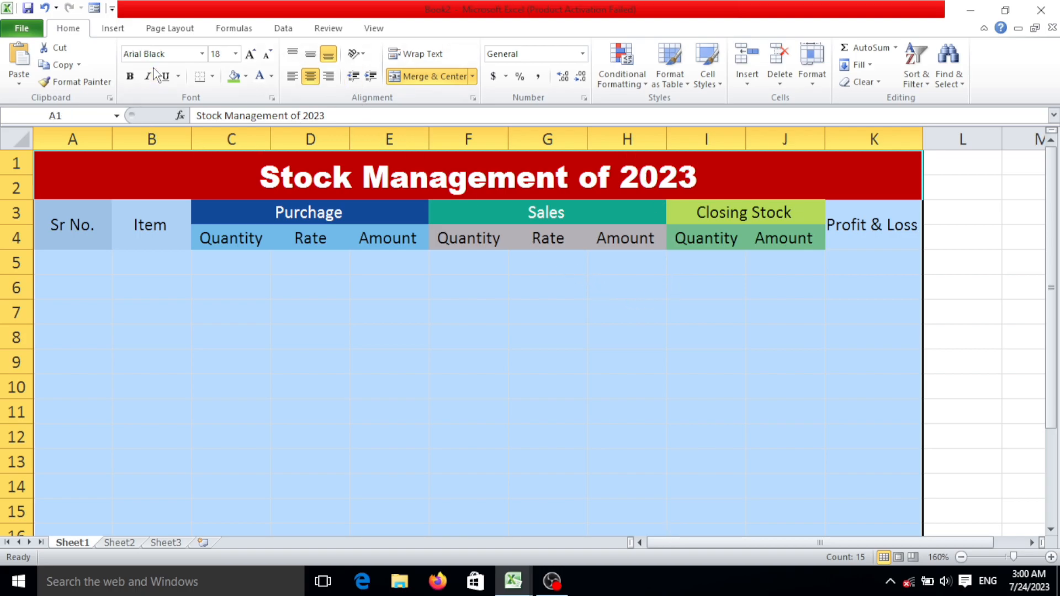
pyautogui.click(212, 75)
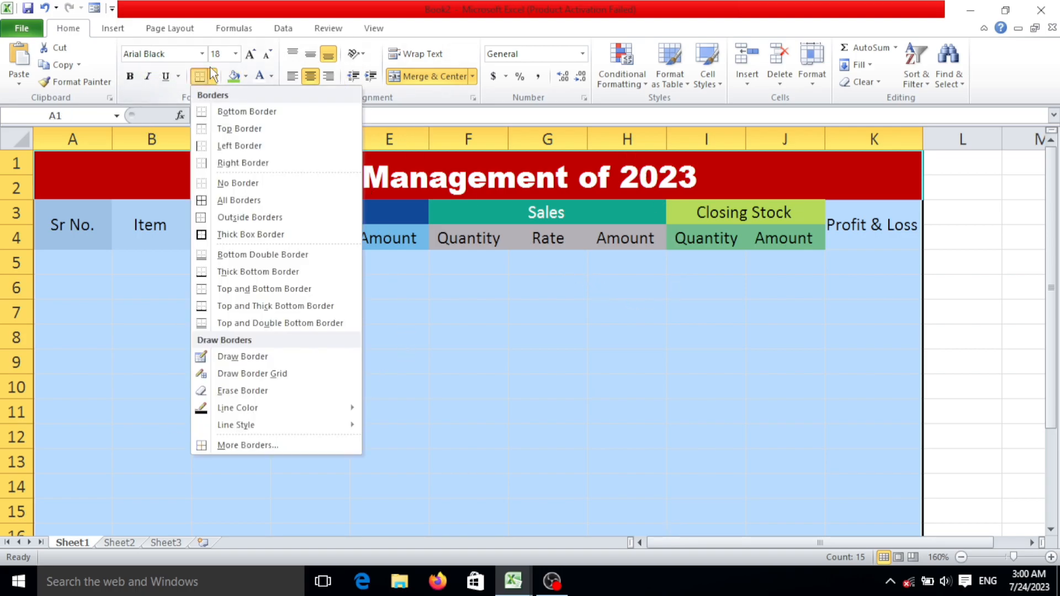
pyautogui.click(238, 200)
pyautogui.click(540, 312)
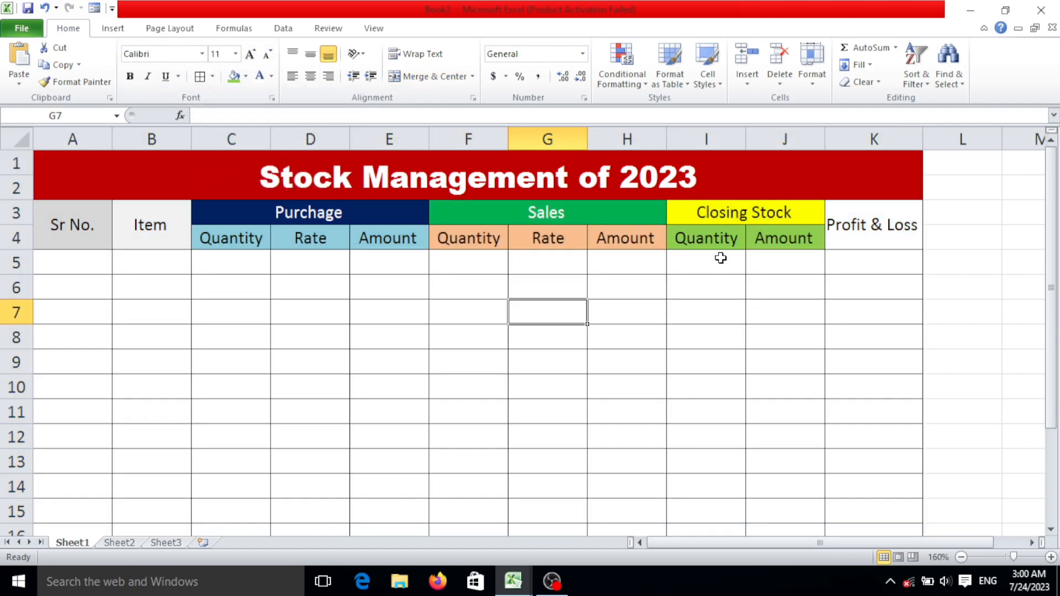
# Step: Fill the "Profit & Loss" header cell with a light grey theme color
pyautogui.click(865, 244)
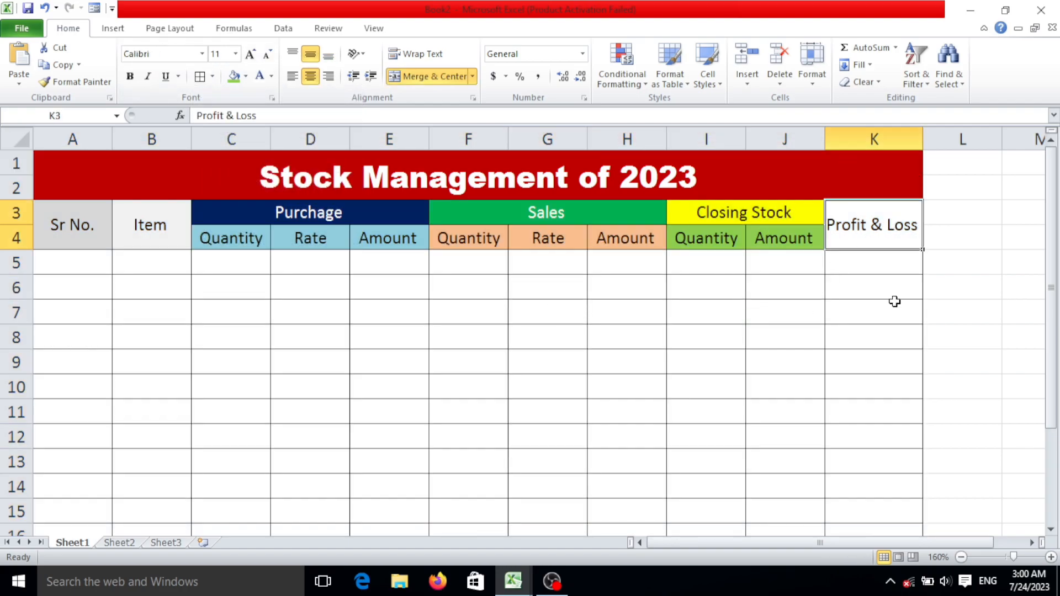
pyautogui.click(245, 76)
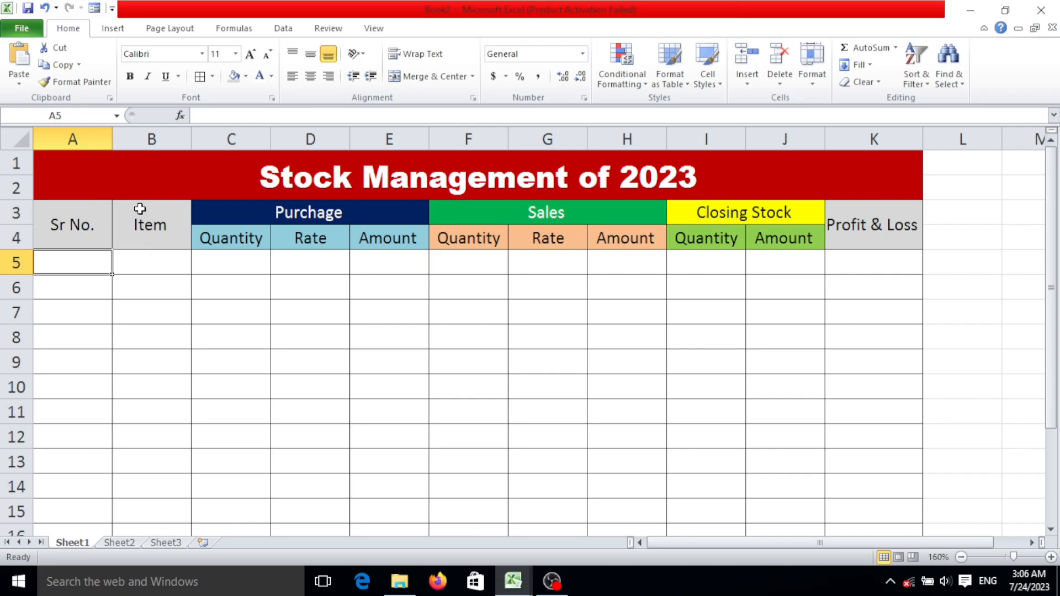
# Step: Number the rows in the "Sr No." column by entering 1 and 2 and extending the series down to 12
pyautogui.write('1')
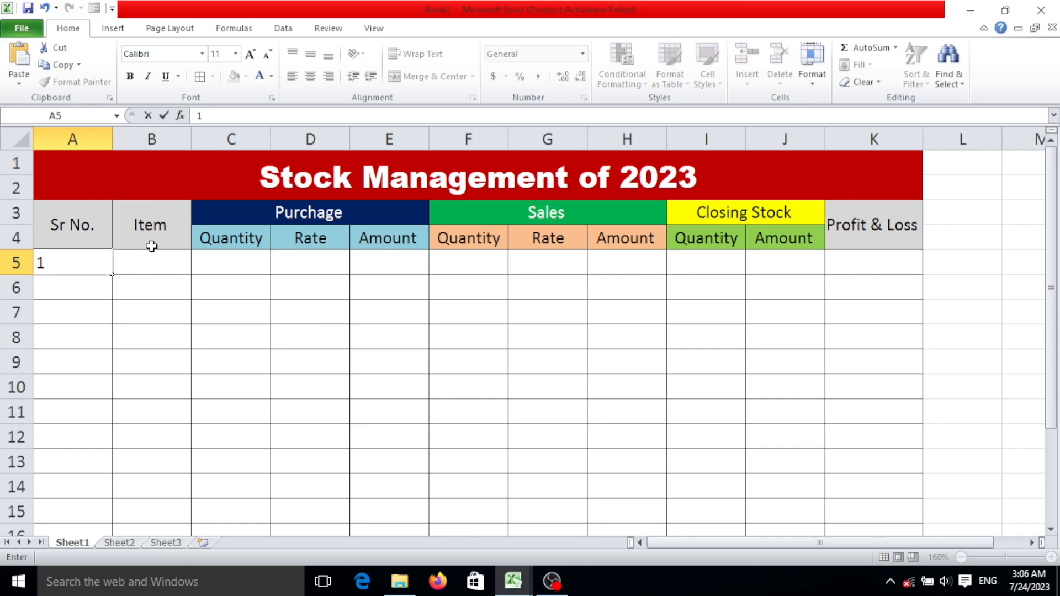
pyautogui.press('Return')
pyautogui.write('2')
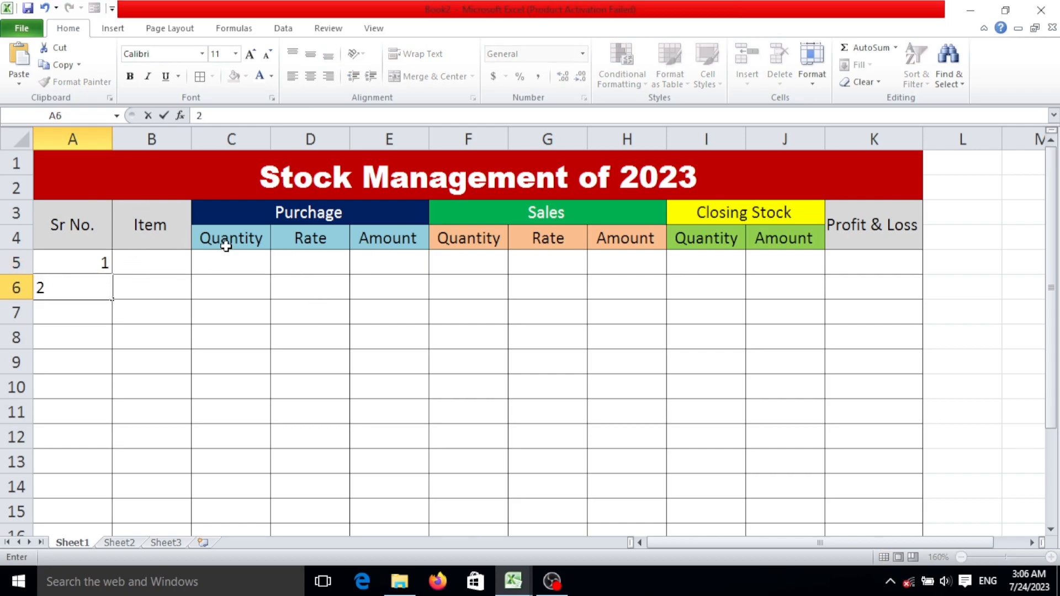
pyautogui.press('Return')
pyautogui.moveTo(85, 272); pyautogui.dragTo(100, 495)
pyautogui.scroll(1, 118, 355)
pyautogui.scroll(-7, 73, 435)
pyautogui.scroll(7, 99, 419)
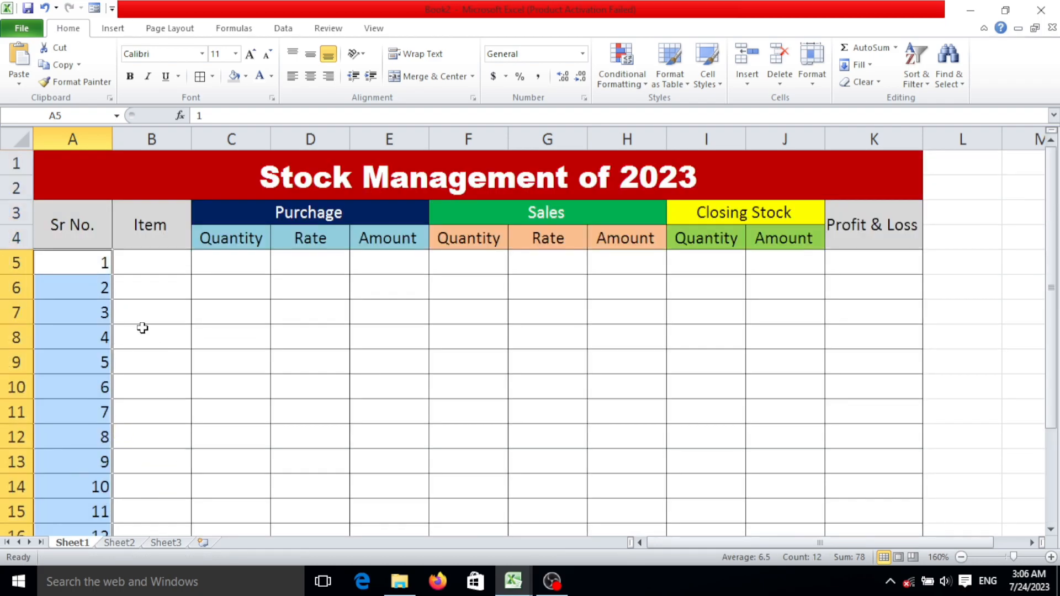
# Step: Enter "Mouse" as the first item in cell B5
pyautogui.click(150, 266)
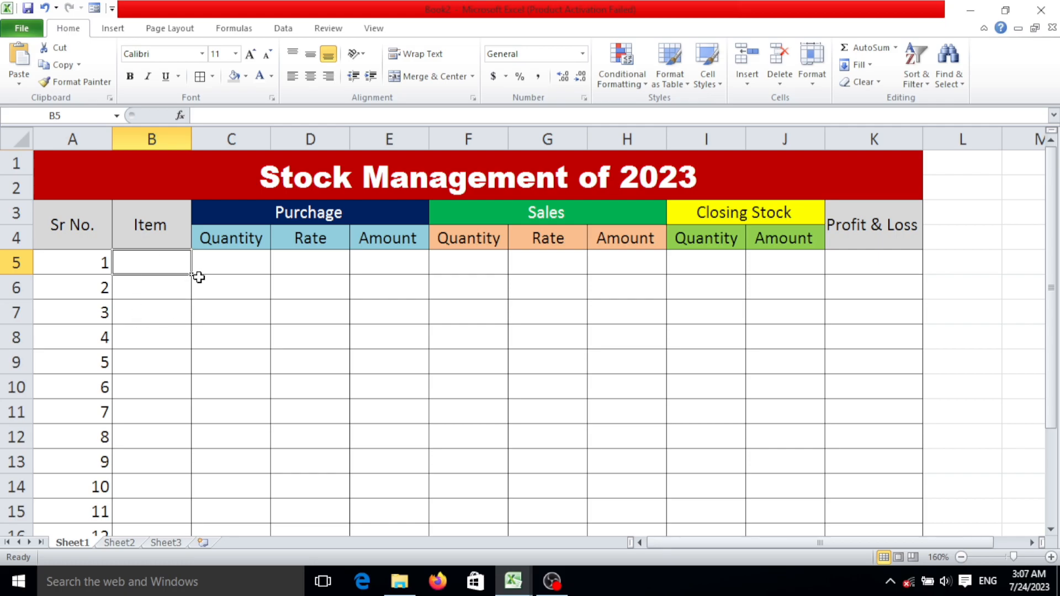
pyautogui.write('M')
pyautogui.press('BackSpace')
pyautogui.write('Mouse')
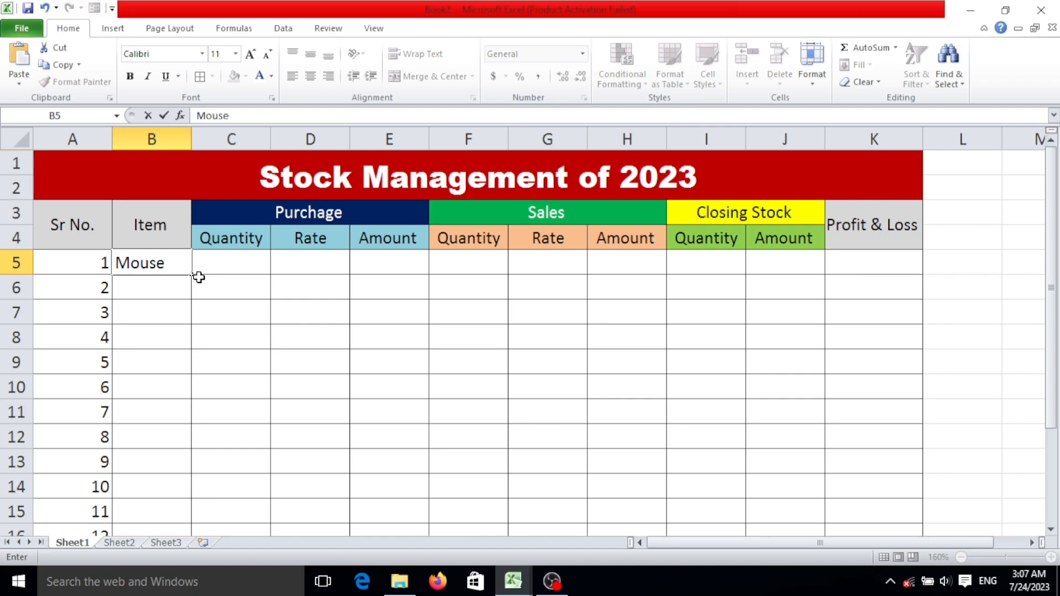
pyautogui.press('Tab')
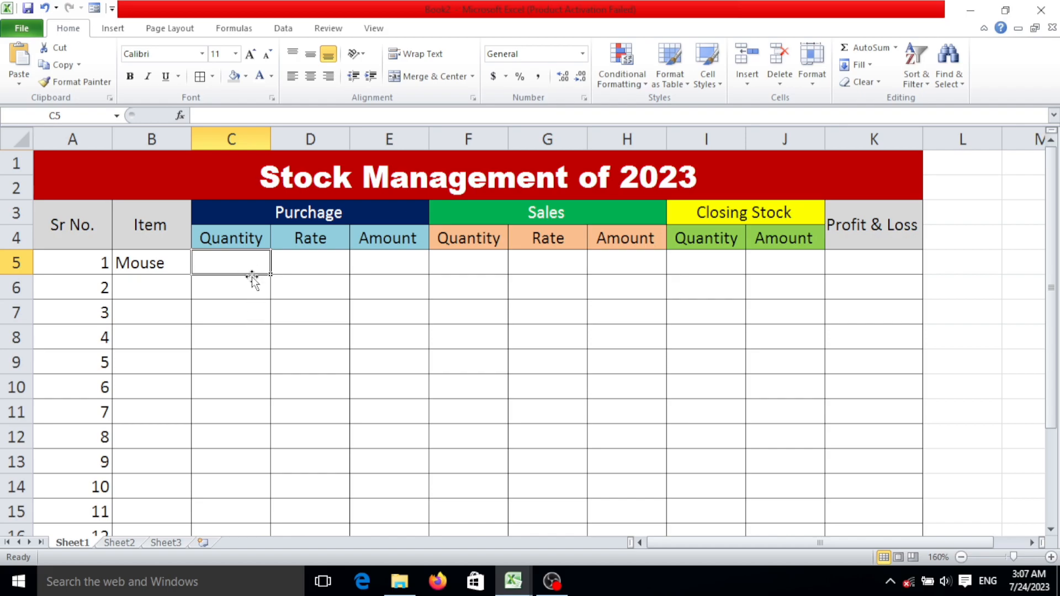
# Step: Enter a purchase quantity of 10 and a rate of 100 for the Mouse item in row 5
pyautogui.write('10')
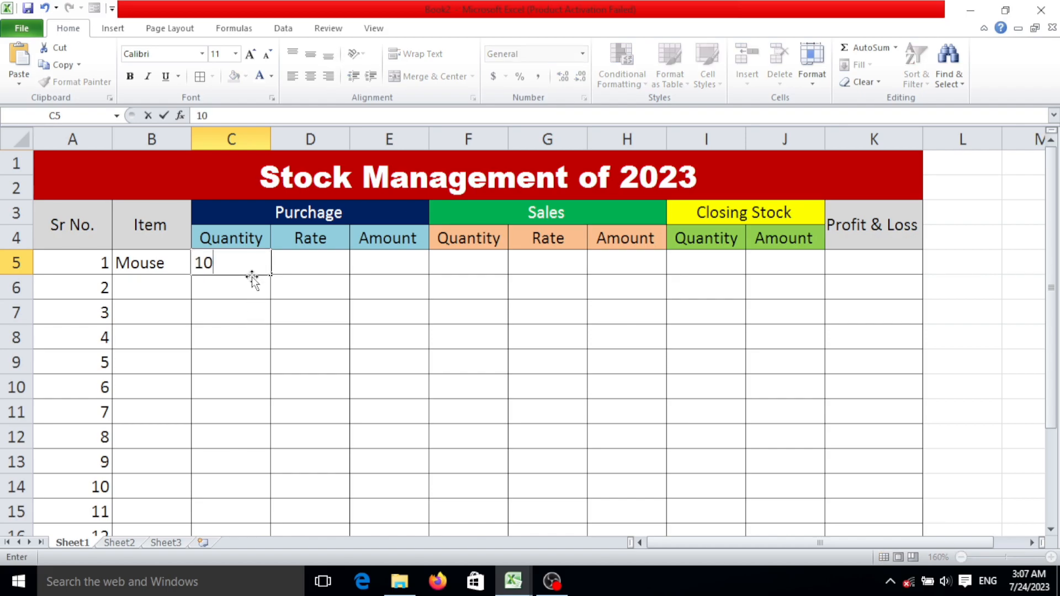
pyautogui.click(339, 260)
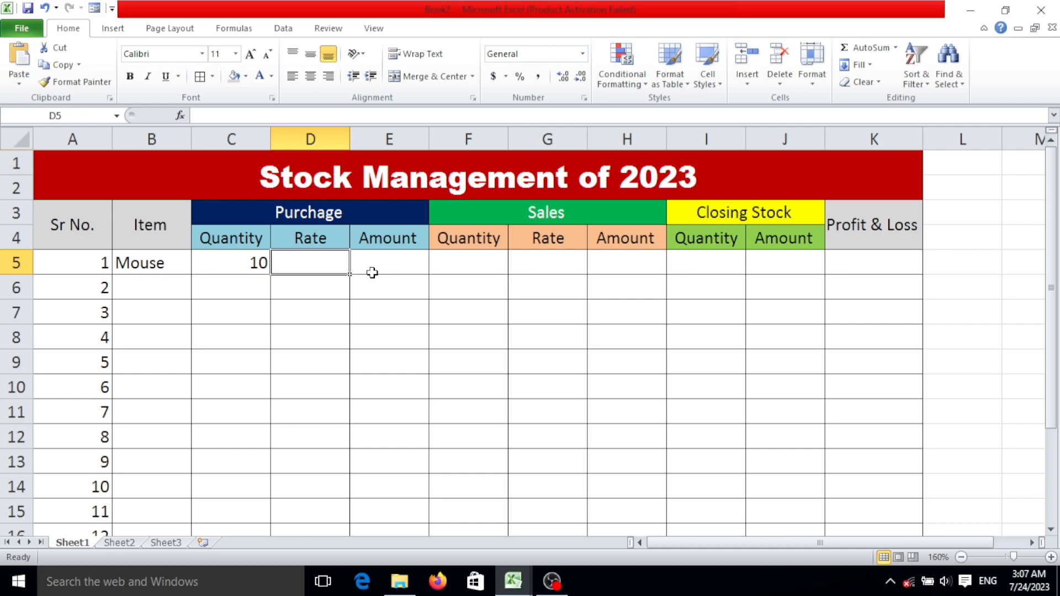
pyautogui.write('100')
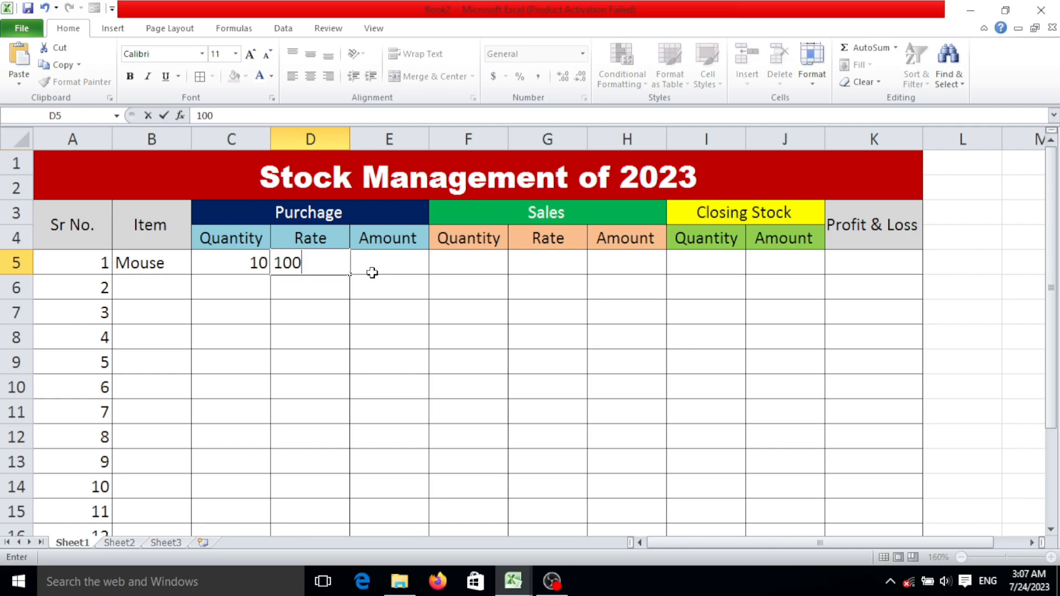
pyautogui.click(372, 273)
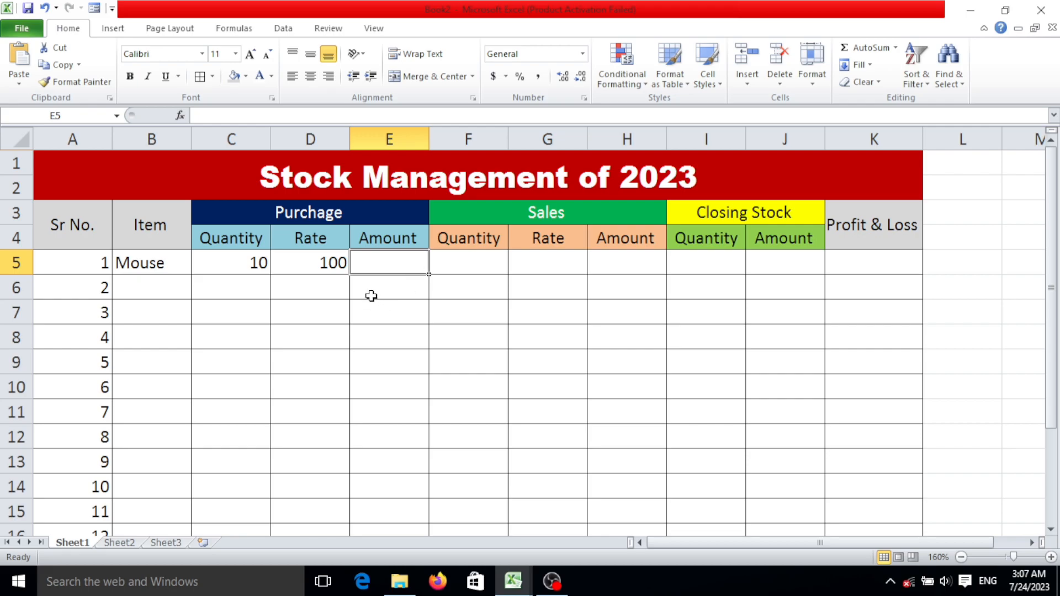
# Step: Calculate the Mouse purchase amount in E5 with the formula =C5*D5
pyautogui.write('=')
pyautogui.click(257, 263)
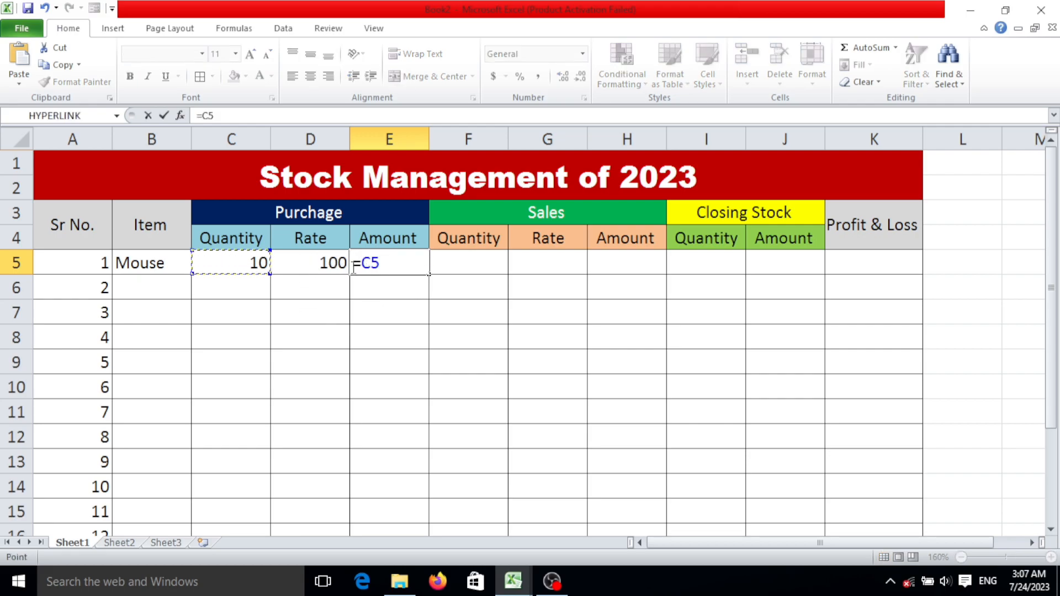
pyautogui.write('*')
pyautogui.click(320, 263)
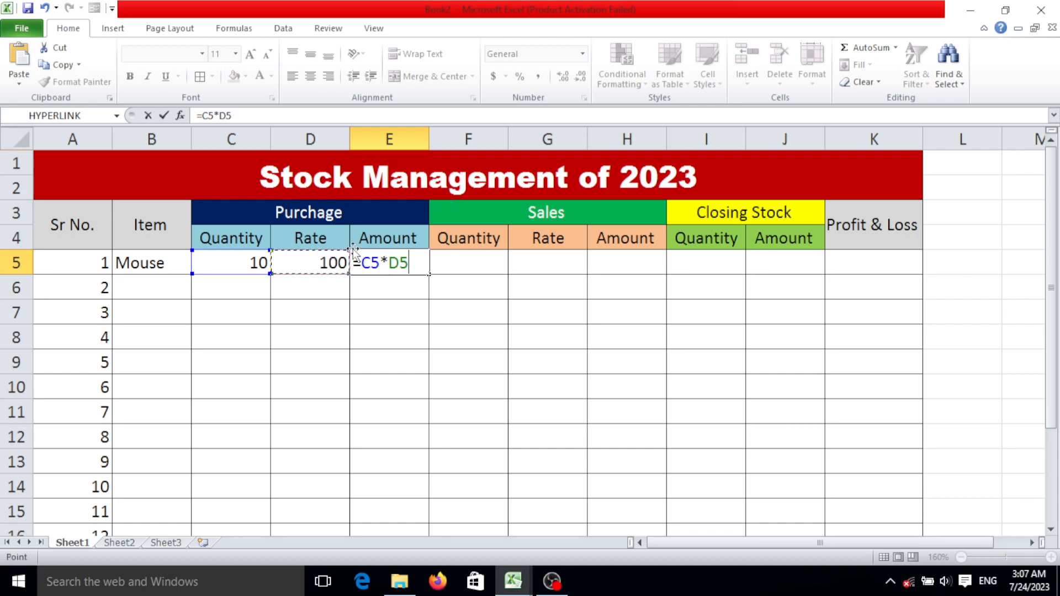
pyautogui.press('Return')
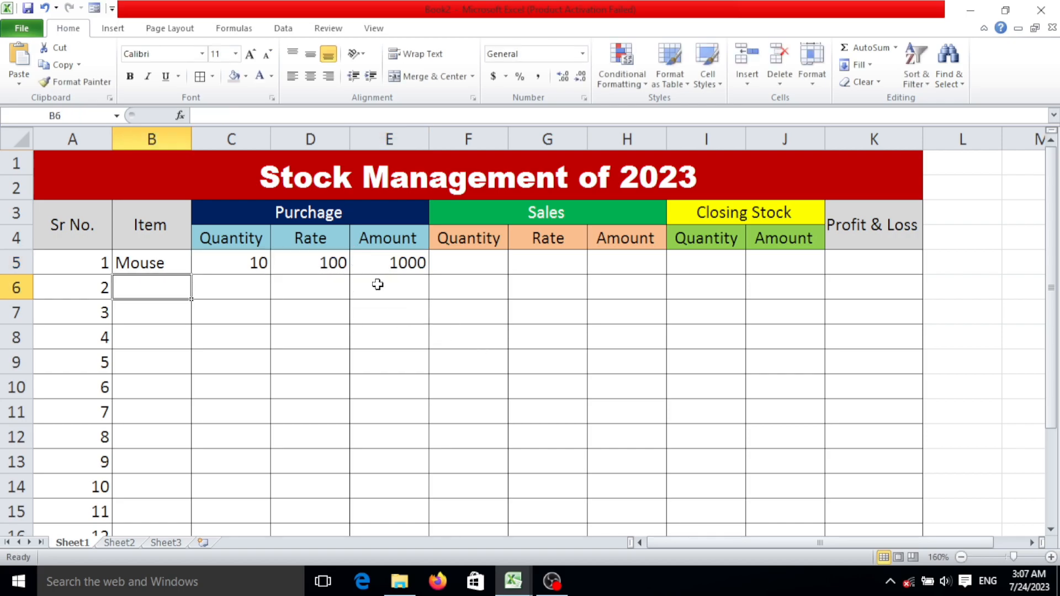
pyautogui.click(415, 264)
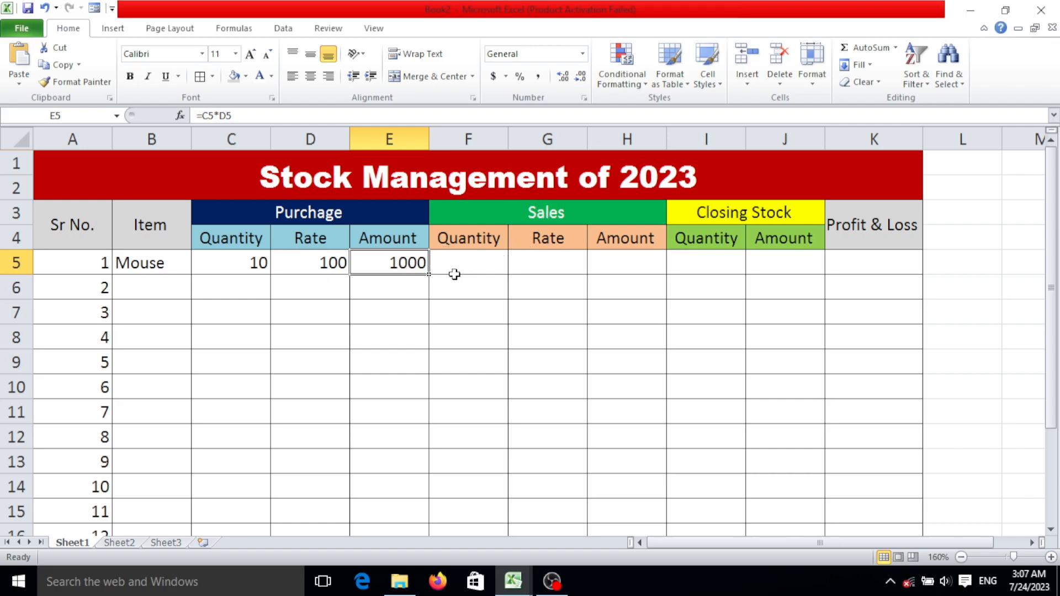
# Step: Enter a sales quantity of 5 and a sales rate of 200 for the Mouse item in row 5
pyautogui.click(482, 256)
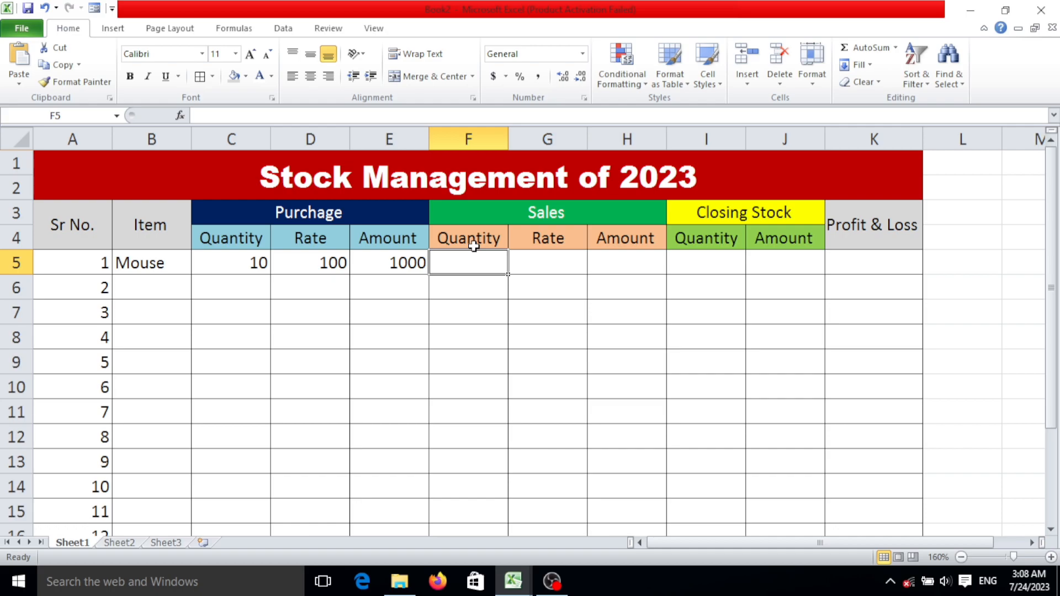
pyautogui.write('5')
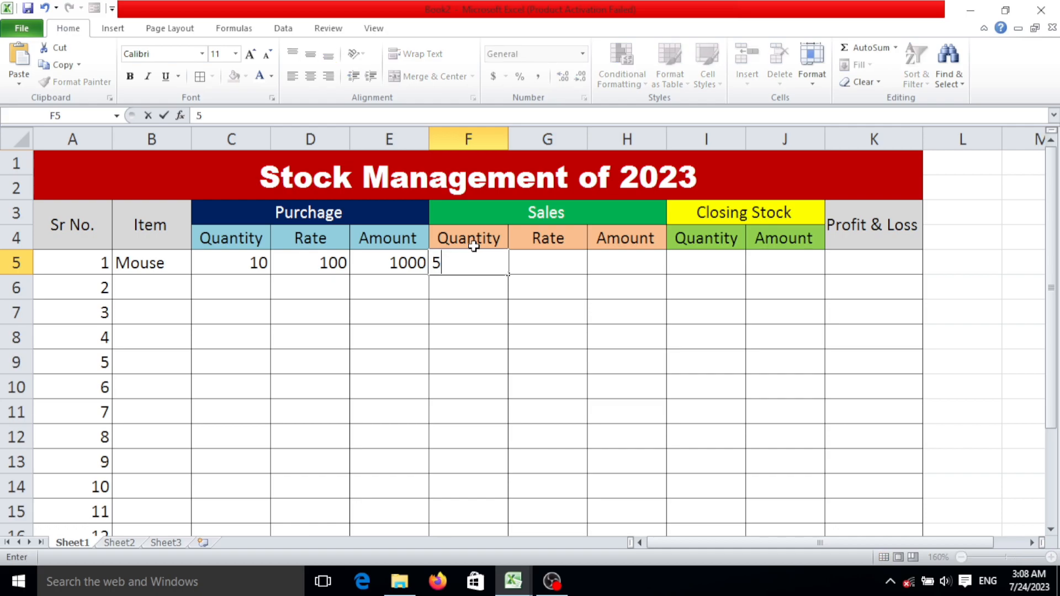
pyautogui.click(546, 268)
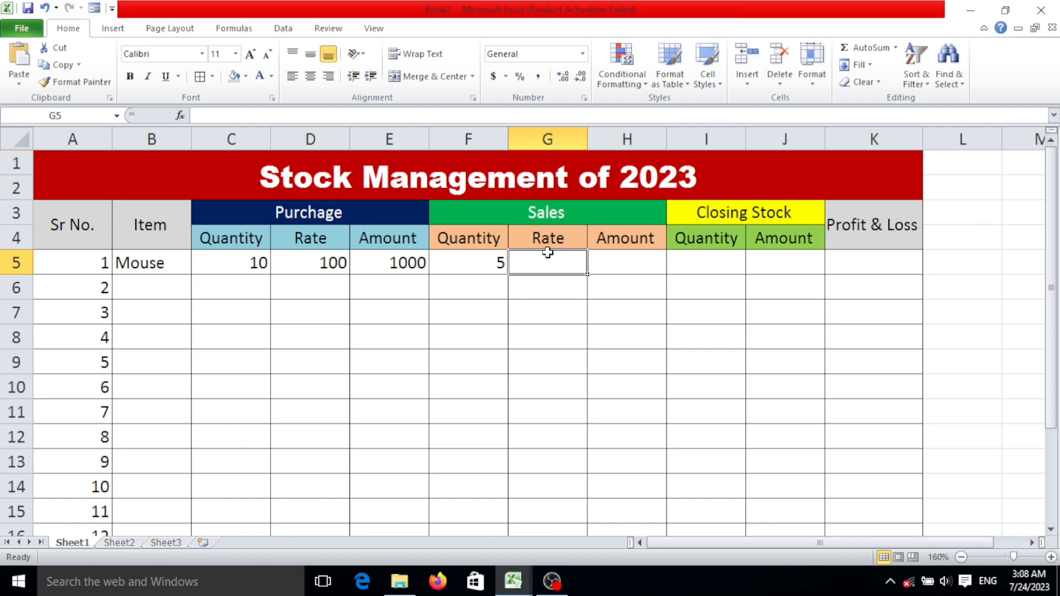
pyautogui.write('200')
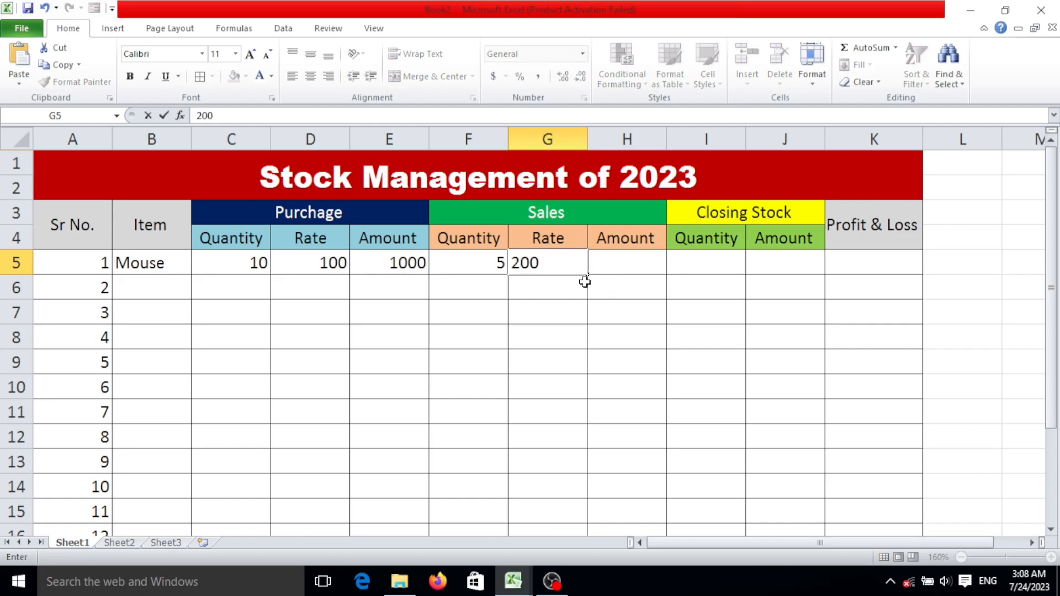
# Step: Calculate the Mouse sales amount in H5 with the formula =F5*G5
pyautogui.click(604, 264)
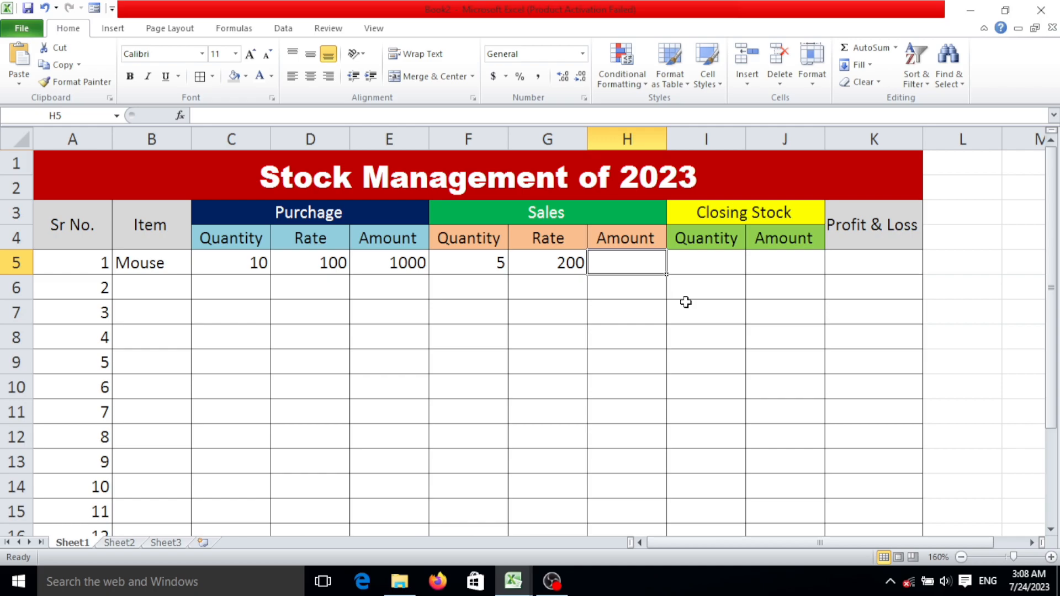
pyautogui.write('=')
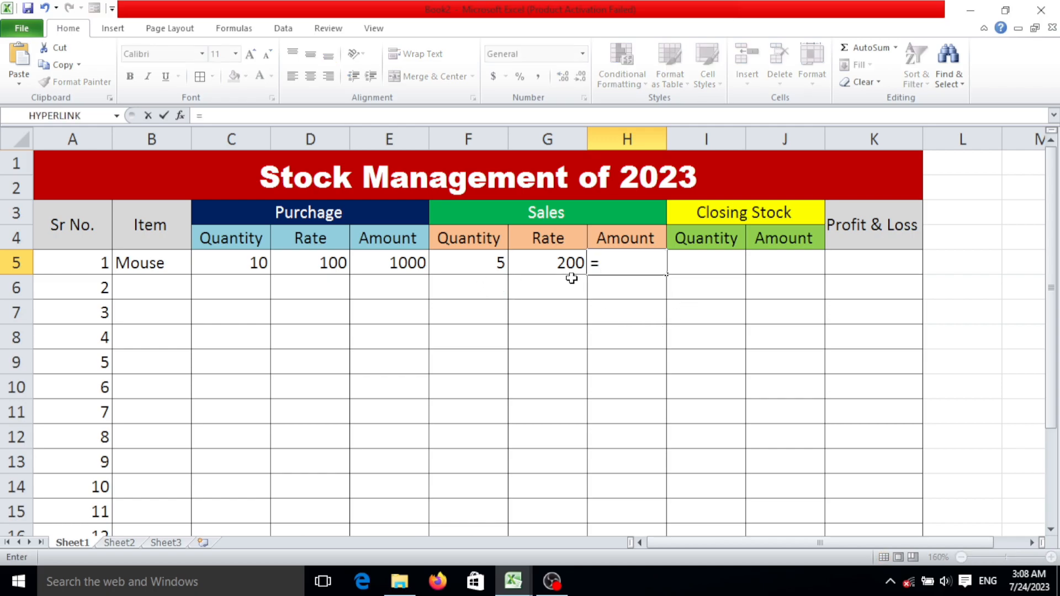
pyautogui.write('*')
pyautogui.click(465, 263)
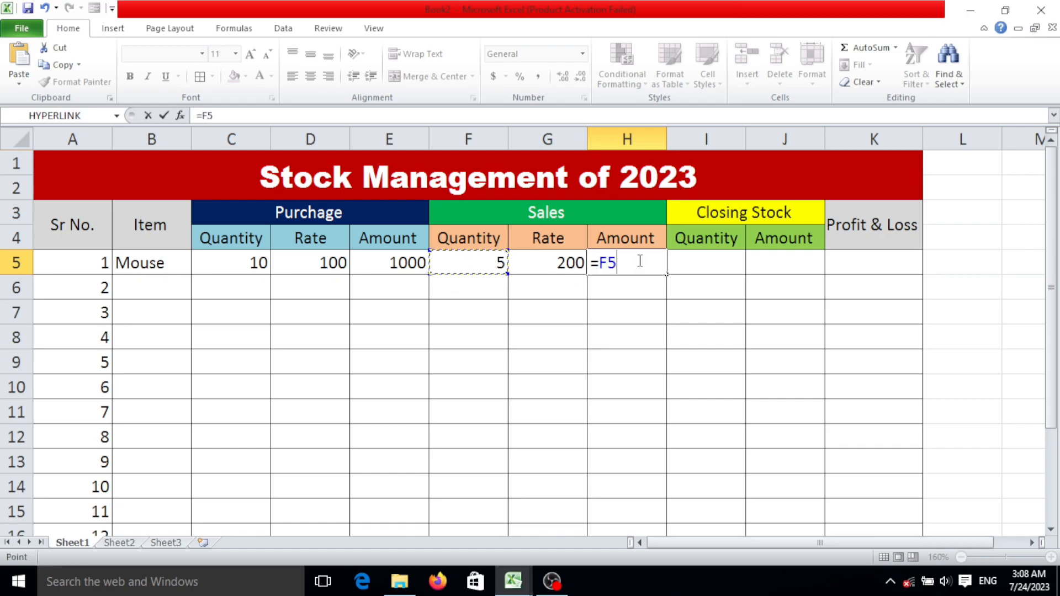
pyautogui.write('*')
pyautogui.click(555, 263)
pyautogui.press('Return')
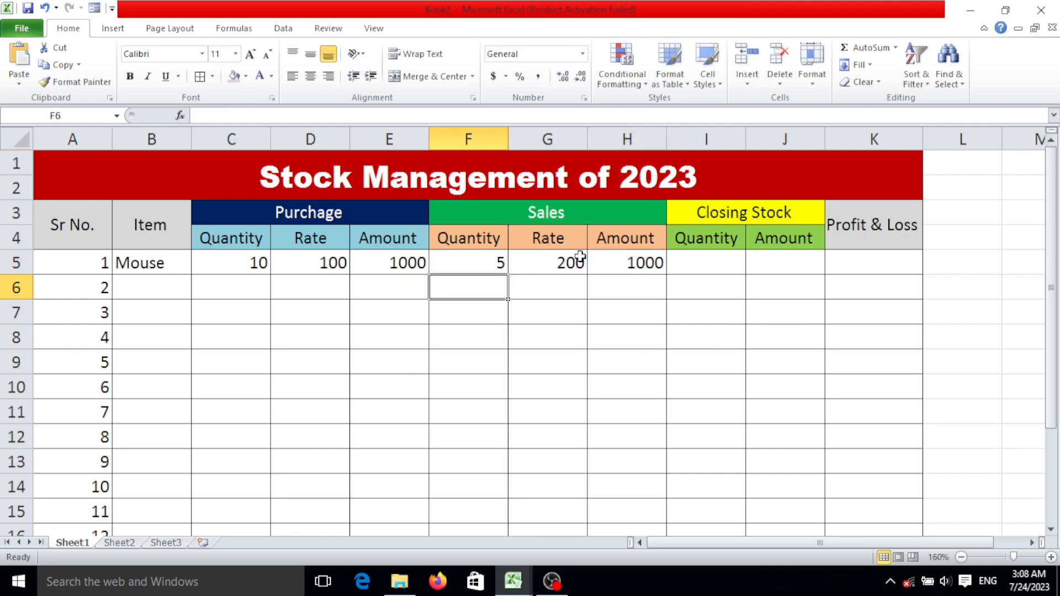
pyautogui.click(615, 258)
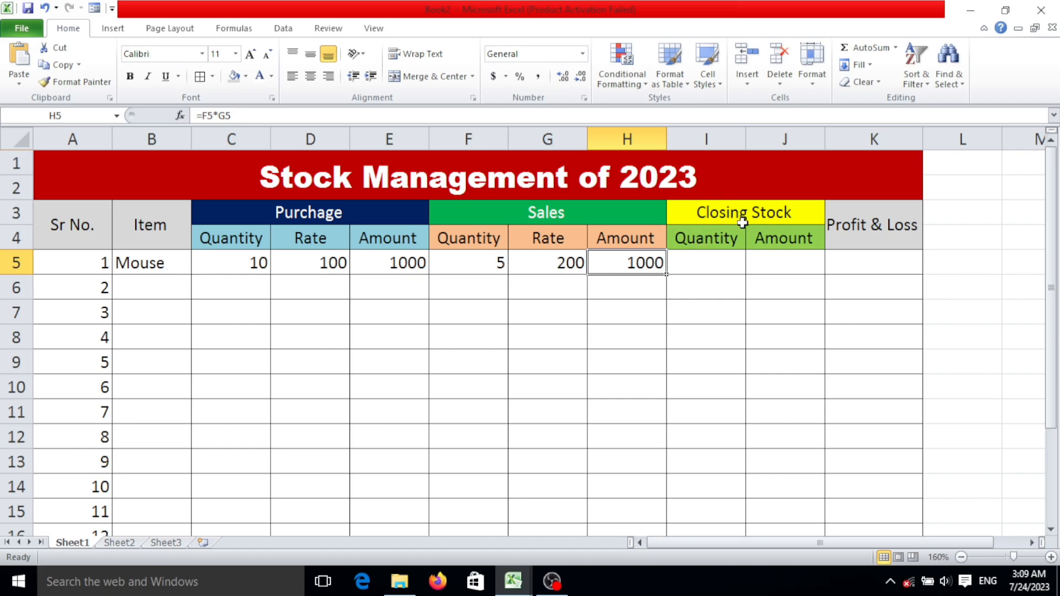
# Step: Calculate the Mouse closing stock quantity in I5 with the formula =C5-F5
pyautogui.click(718, 258)
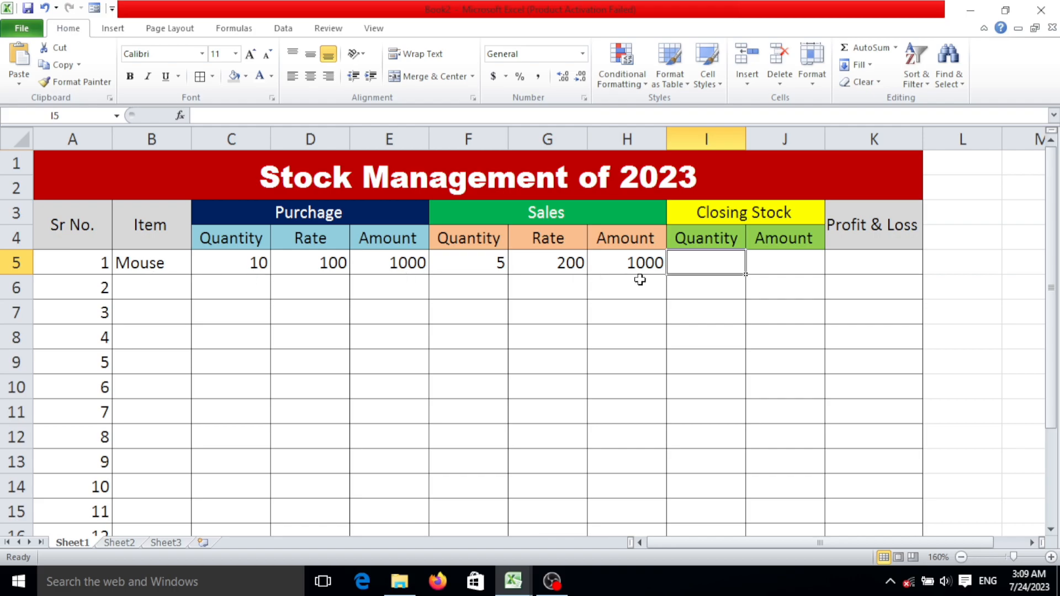
pyautogui.write('=')
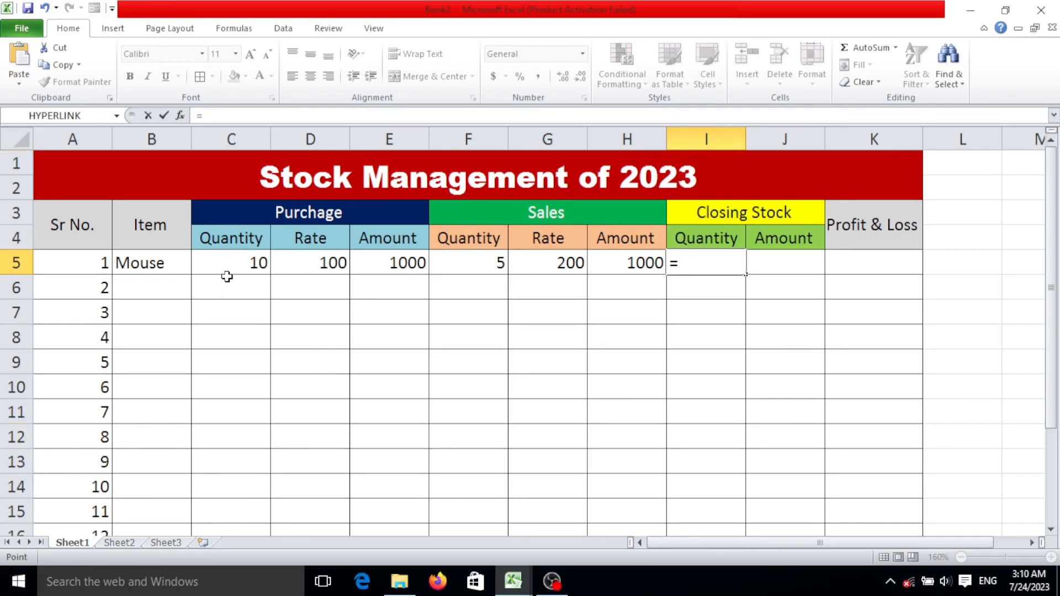
pyautogui.click(250, 264)
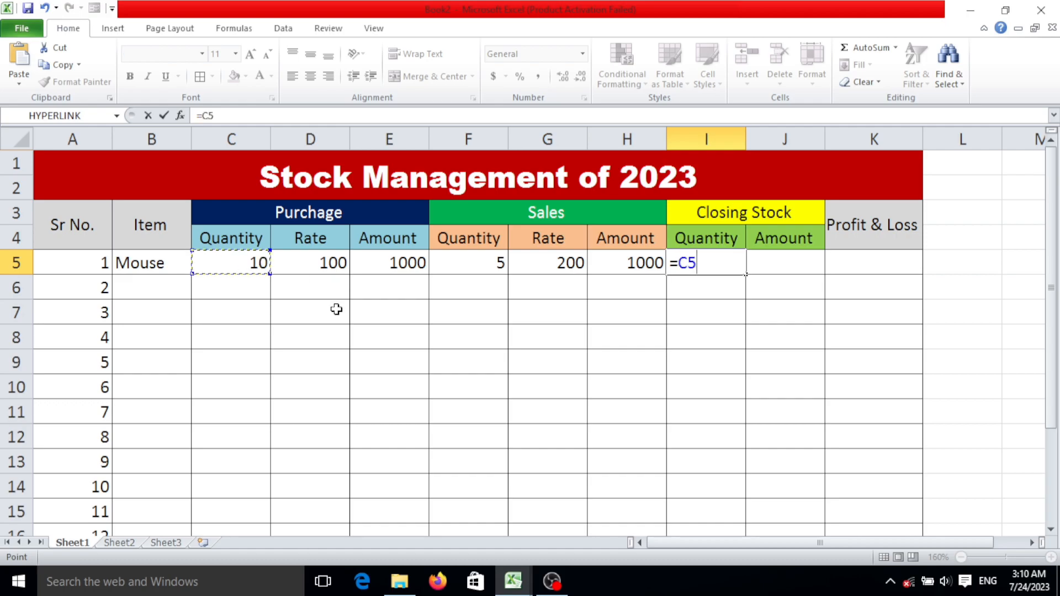
pyautogui.write('-')
pyautogui.click(490, 263)
pyautogui.press('Return')
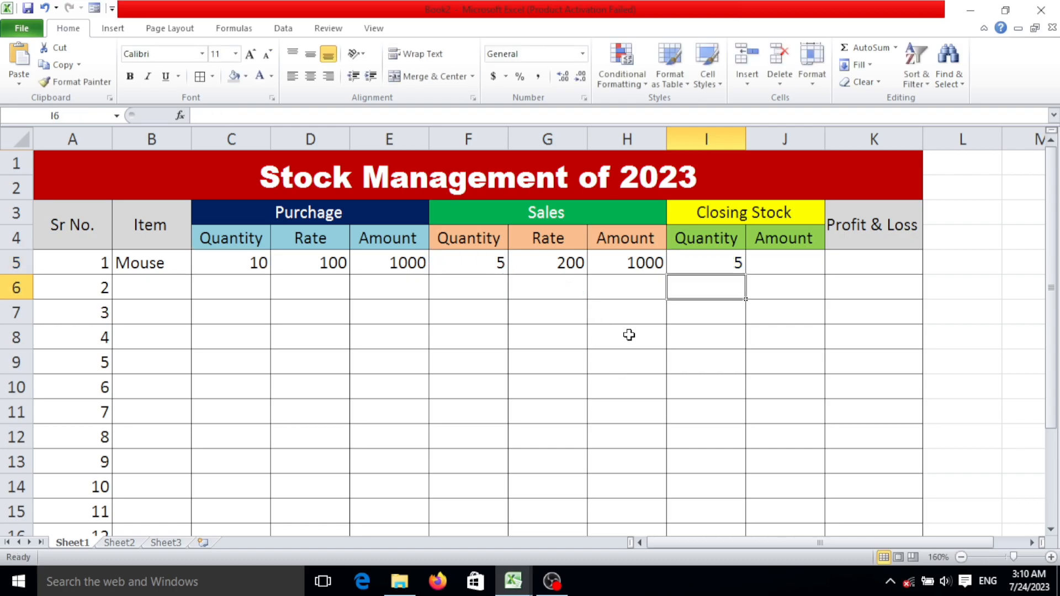
pyautogui.click(738, 264)
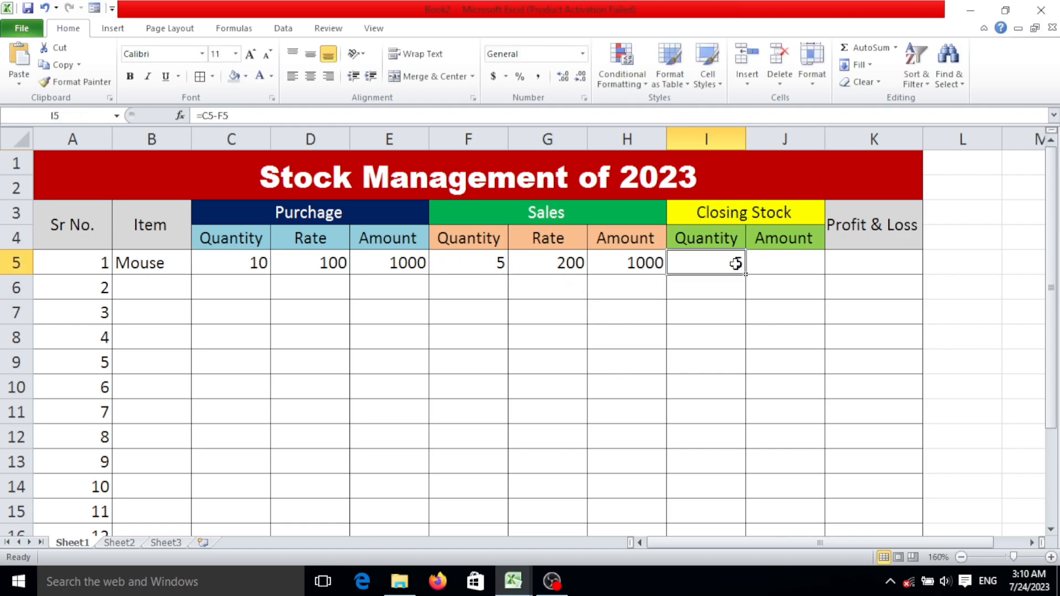
# Step: Calculate the Mouse closing stock amount in J5 with the formula =I5*D5
pyautogui.click(775, 264)
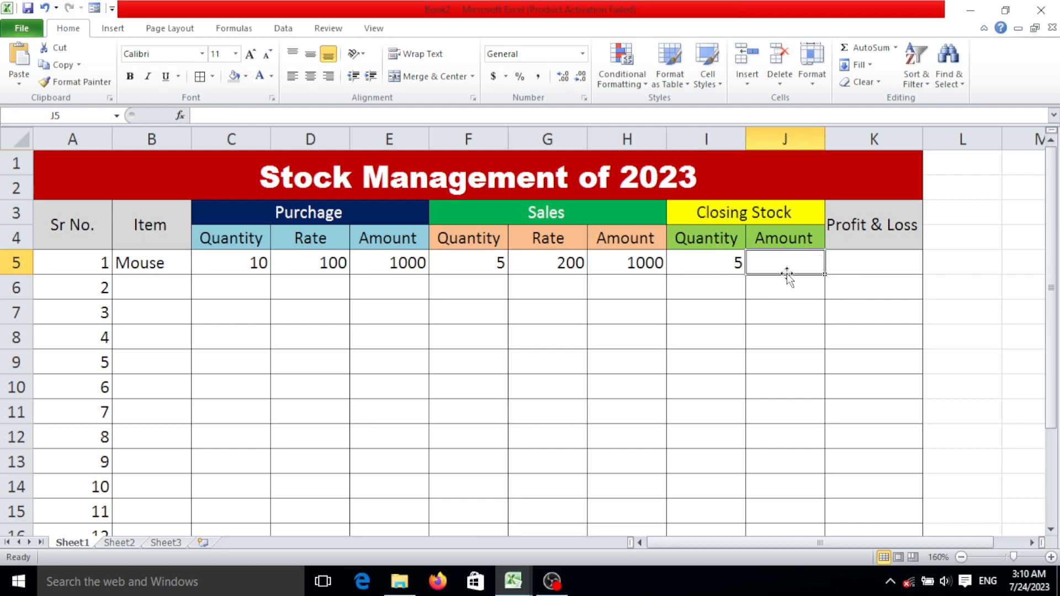
pyautogui.write('=')
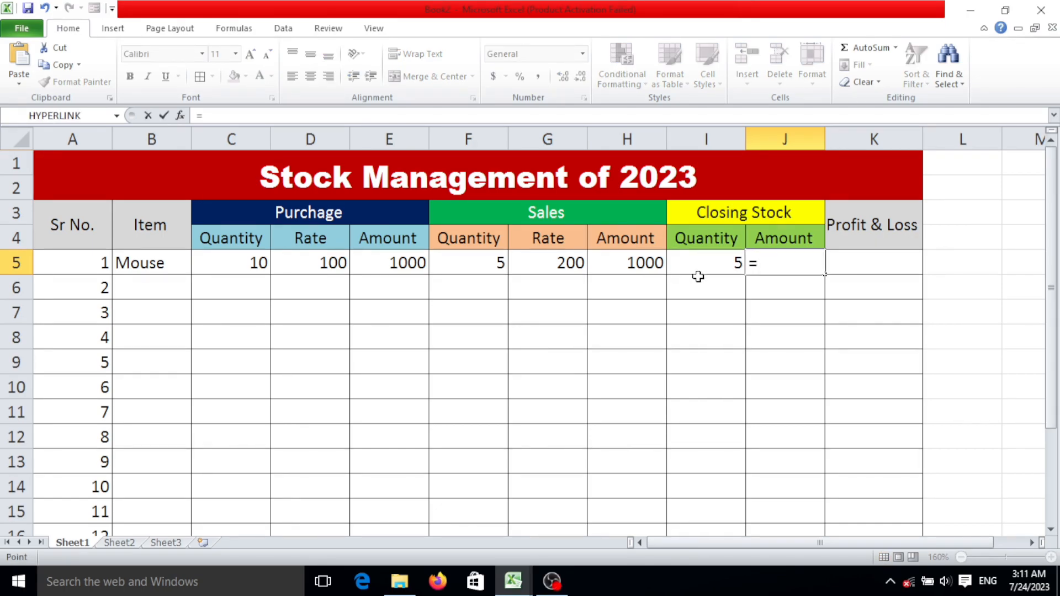
pyautogui.click(630, 265)
pyautogui.click(698, 263)
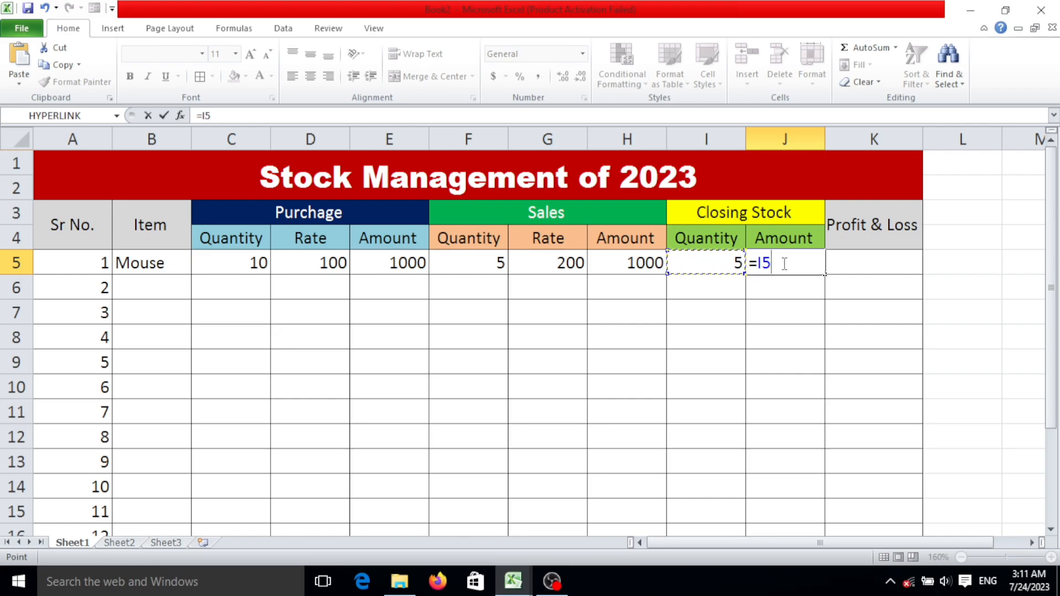
pyautogui.write('*')
pyautogui.click(305, 270)
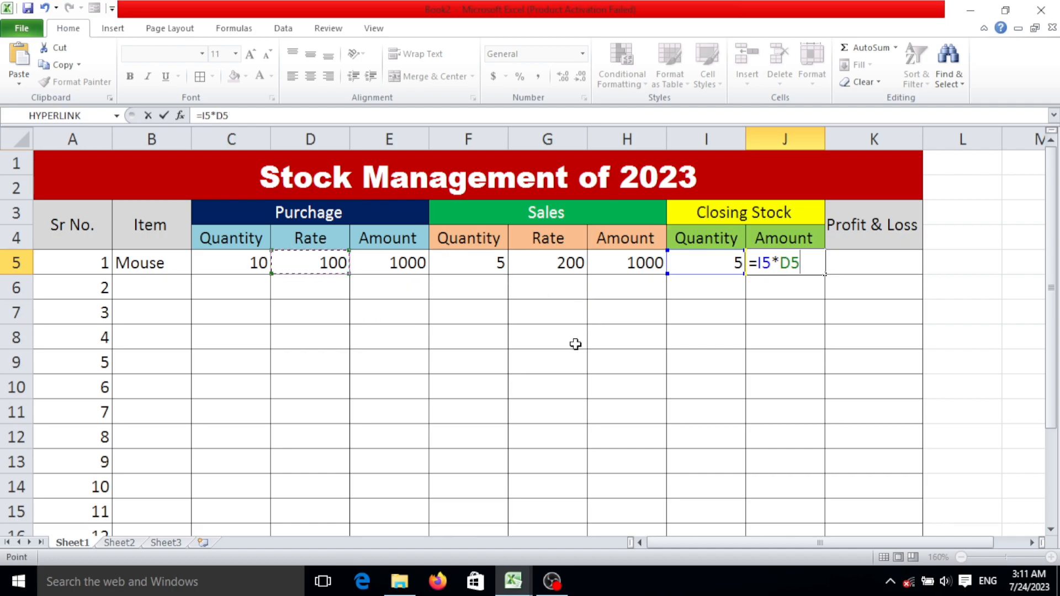
pyautogui.press('Return')
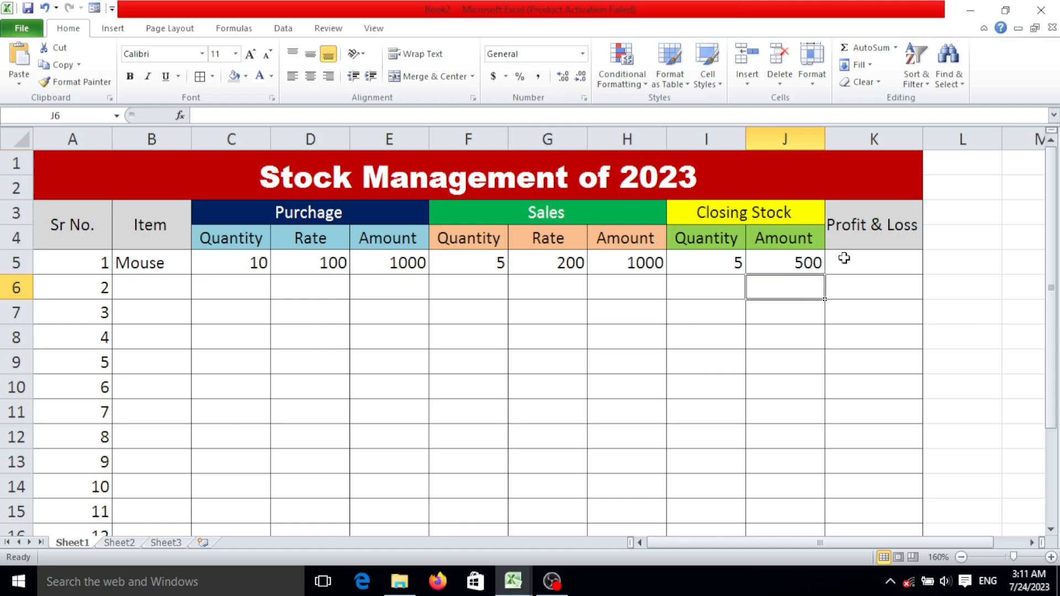
# Step: Calculate the Mouse profit and loss in K5 with the formula =J5+H5-E5
pyautogui.click(895, 260)
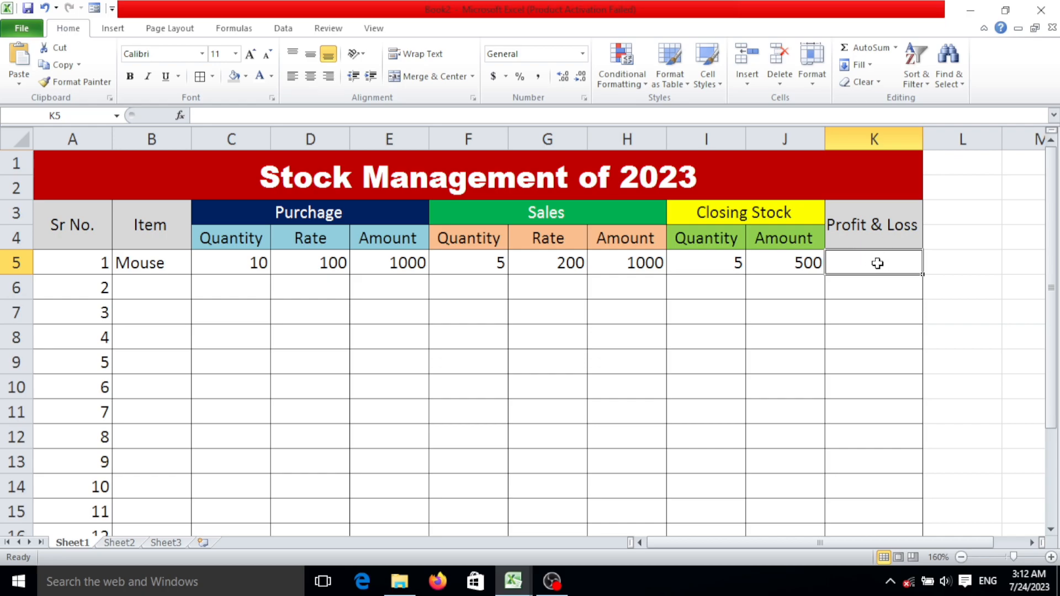
pyautogui.write('=')
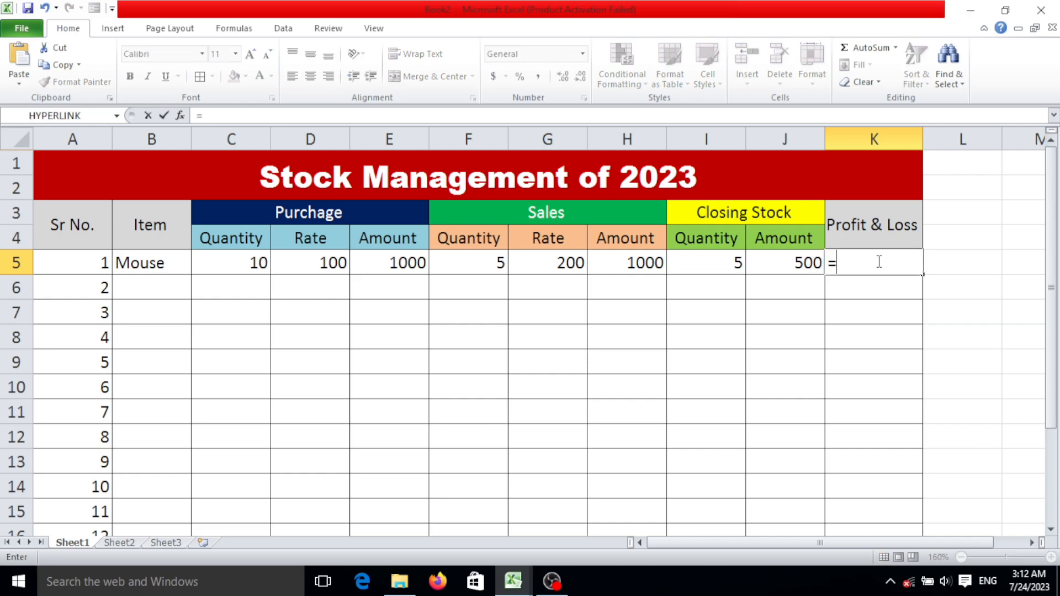
pyautogui.click(786, 266)
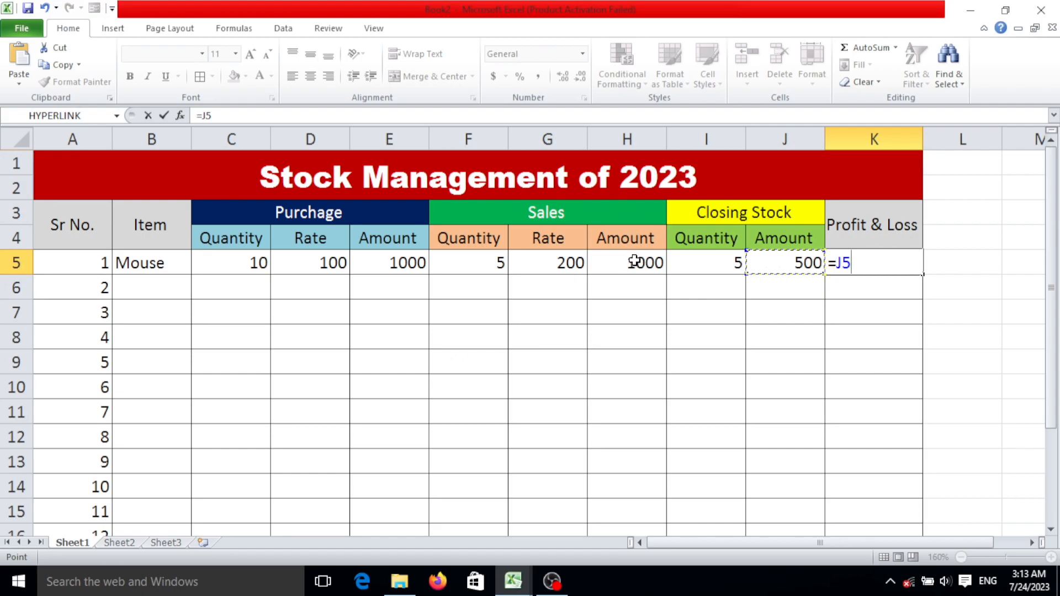
pyautogui.write('+')
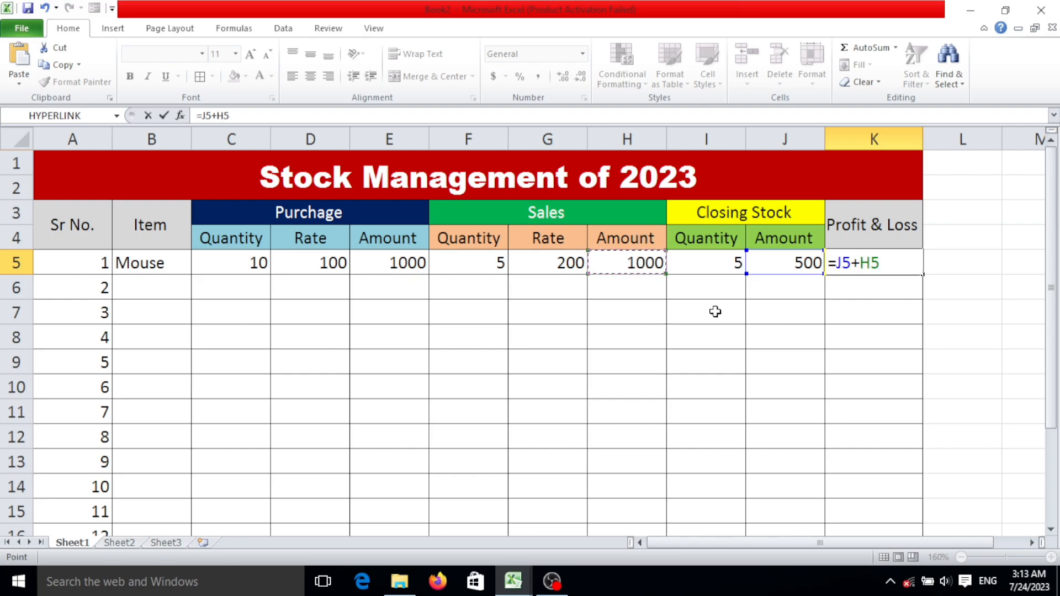
pyautogui.write('-')
pyautogui.click(411, 267)
pyautogui.press('Return')
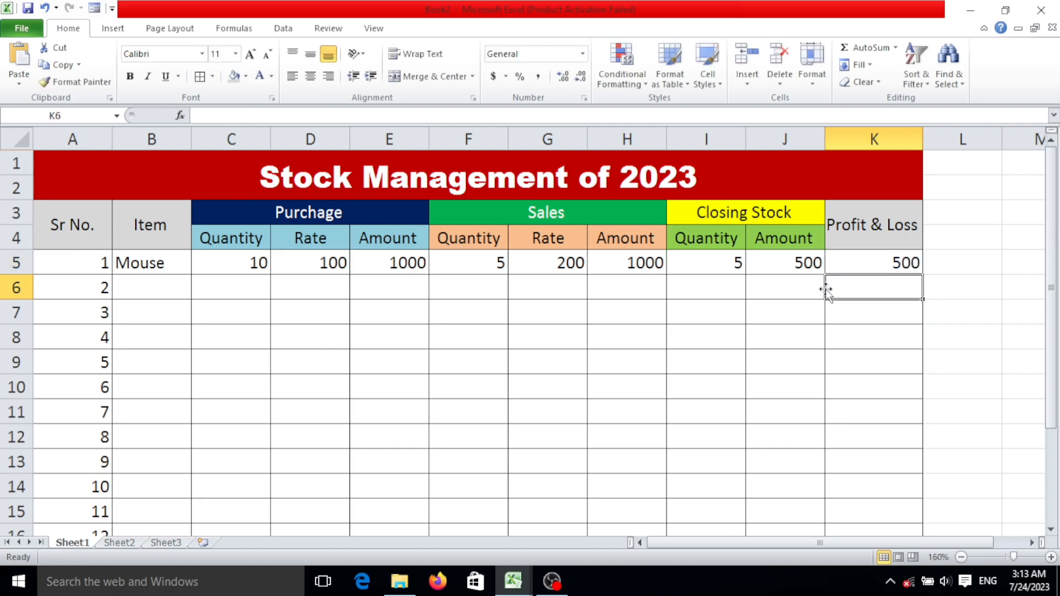
pyautogui.click(907, 264)
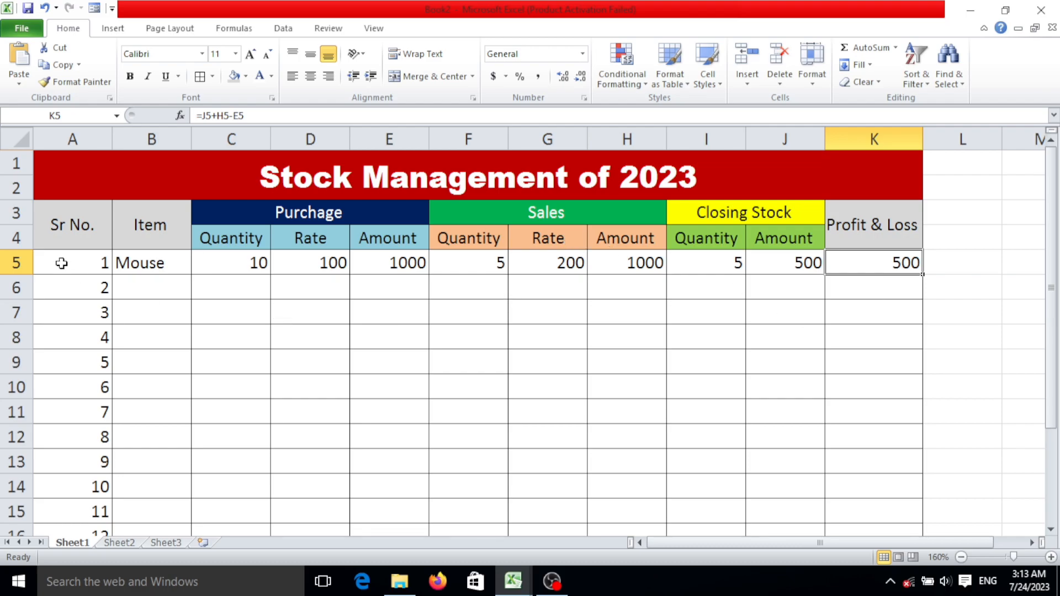
pyautogui.click(137, 282)
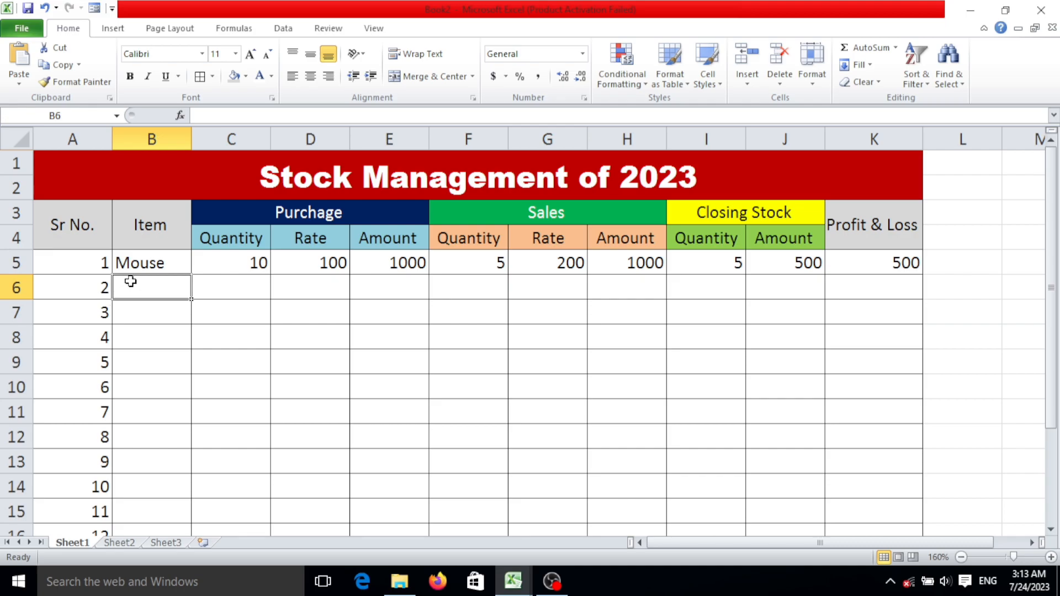
# Step: Fill the Profit & Loss formula from K5 down to row 16
pyautogui.click(880, 265)
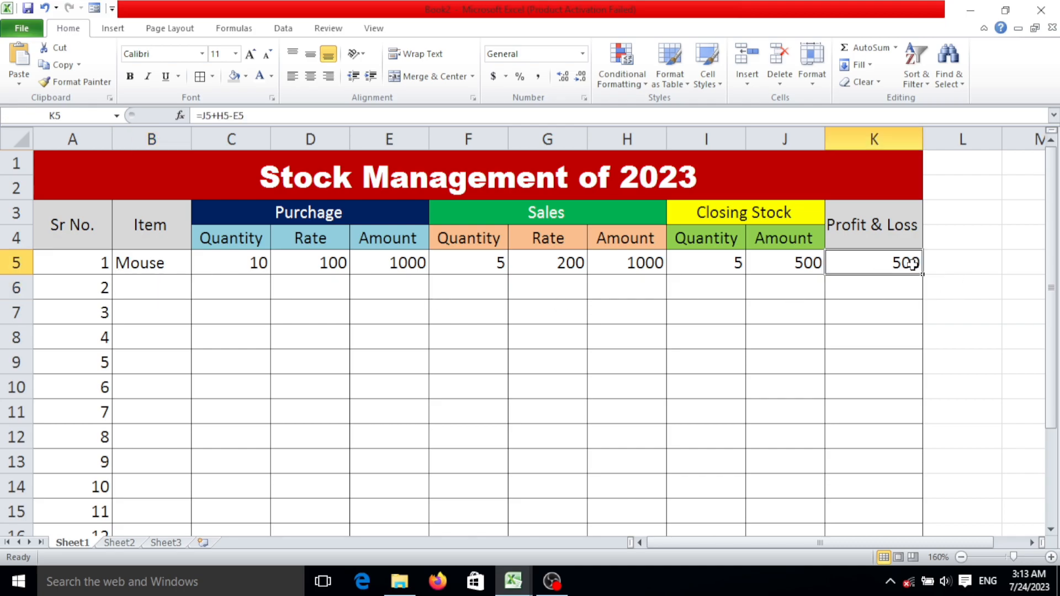
pyautogui.moveTo(922, 275); pyautogui.dragTo(904, 544)
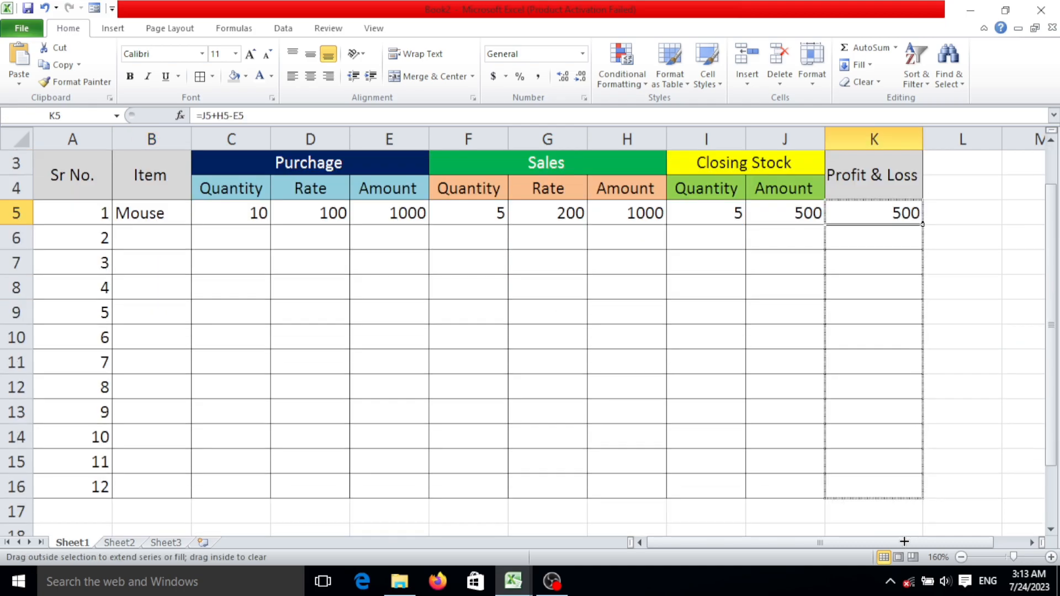
pyautogui.moveTo(903, 501); pyautogui.dragTo(903, 500)
# Step: Fill the closing stock Amount and Quantity formulas in J5 and I5 down to row 16
pyautogui.click(795, 216)
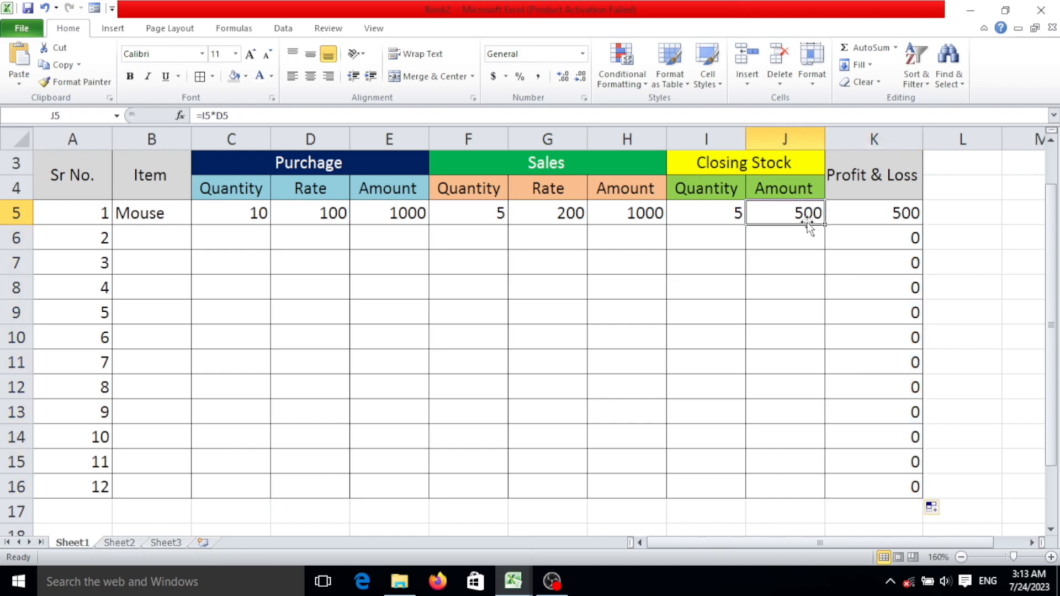
pyautogui.moveTo(826, 226); pyautogui.dragTo(826, 492)
pyautogui.click(713, 214)
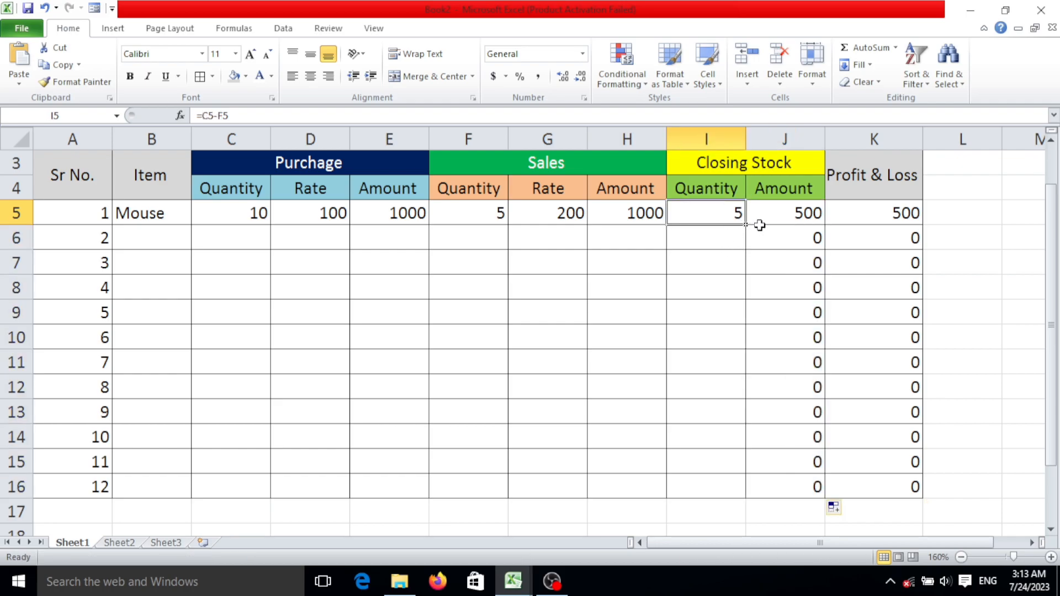
pyautogui.moveTo(742, 221); pyautogui.dragTo(745, 475)
# Step: Fill the Sales Amount formula from H5 down to row 15 and the Purchase Amount formula from E5 down to row 16
pyautogui.click(613, 210)
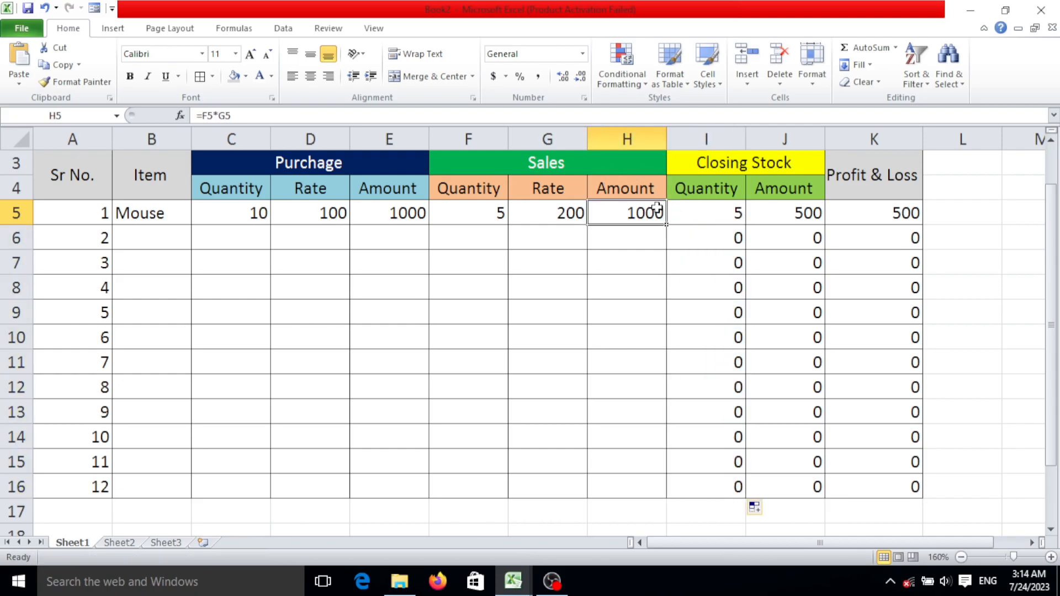
pyautogui.moveTo(668, 227); pyautogui.dragTo(649, 467)
pyautogui.click(543, 213)
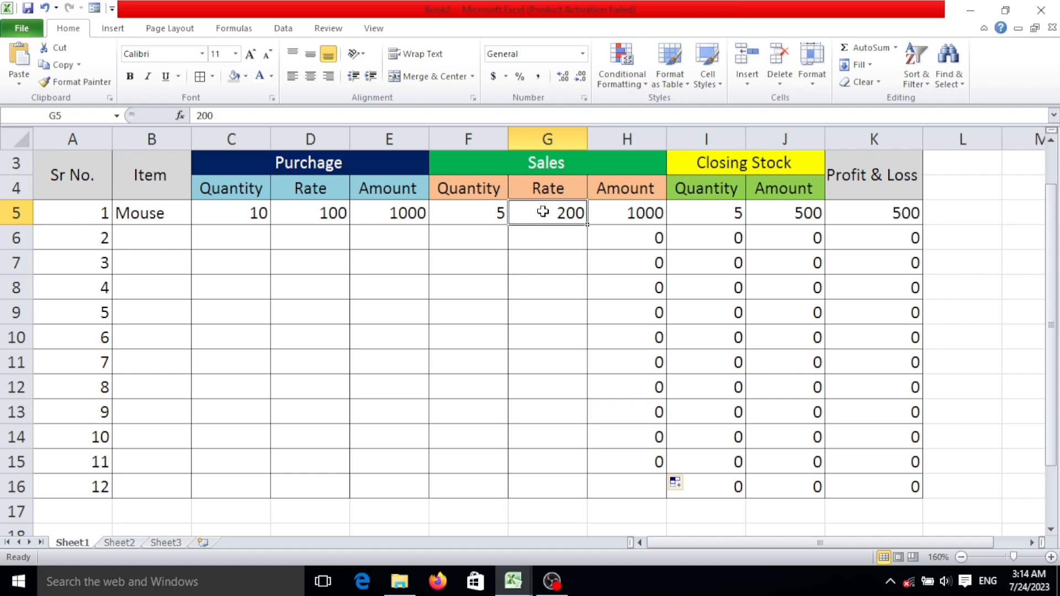
pyautogui.click(482, 213)
pyautogui.click(374, 216)
pyautogui.moveTo(430, 228); pyautogui.dragTo(433, 485)
pyautogui.scroll(1, 288, 266)
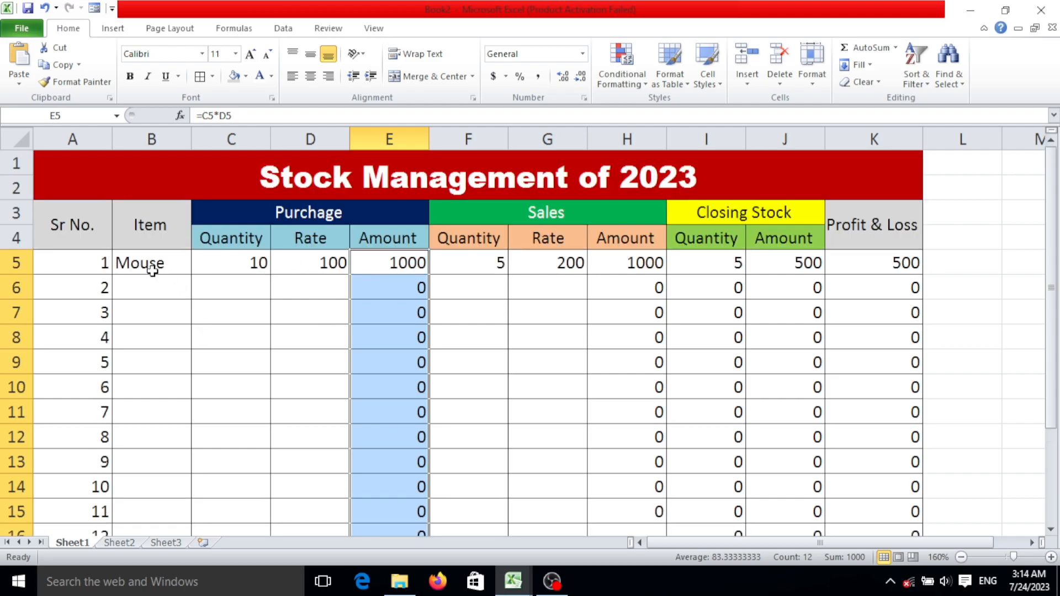
# Step: Enter Computer as the second item in B6 with a purchase quantity of 200 and a purchase rate of 10000
pyautogui.click(145, 288)
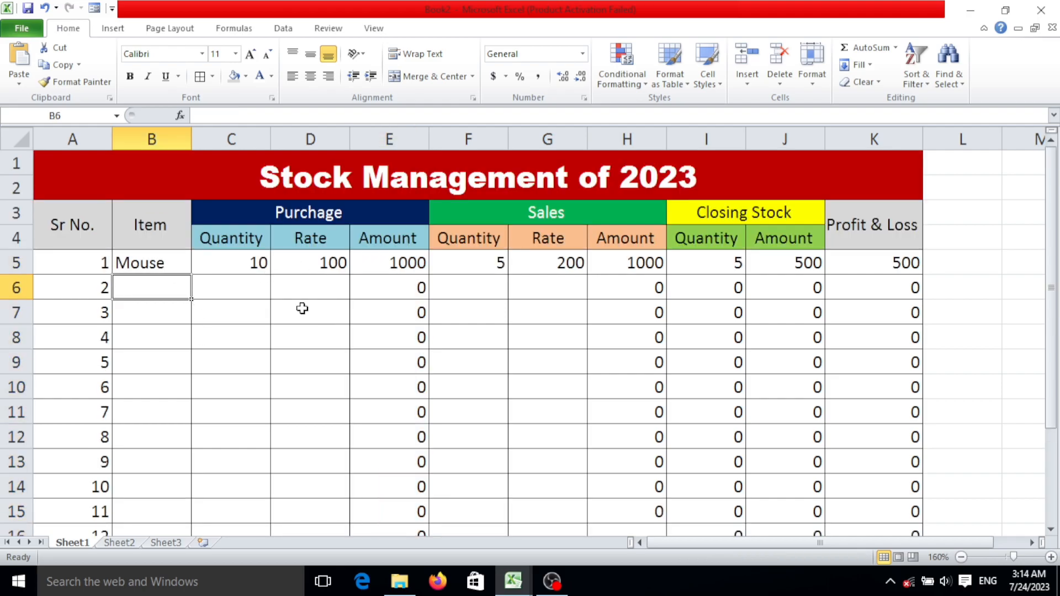
pyautogui.write('Com')
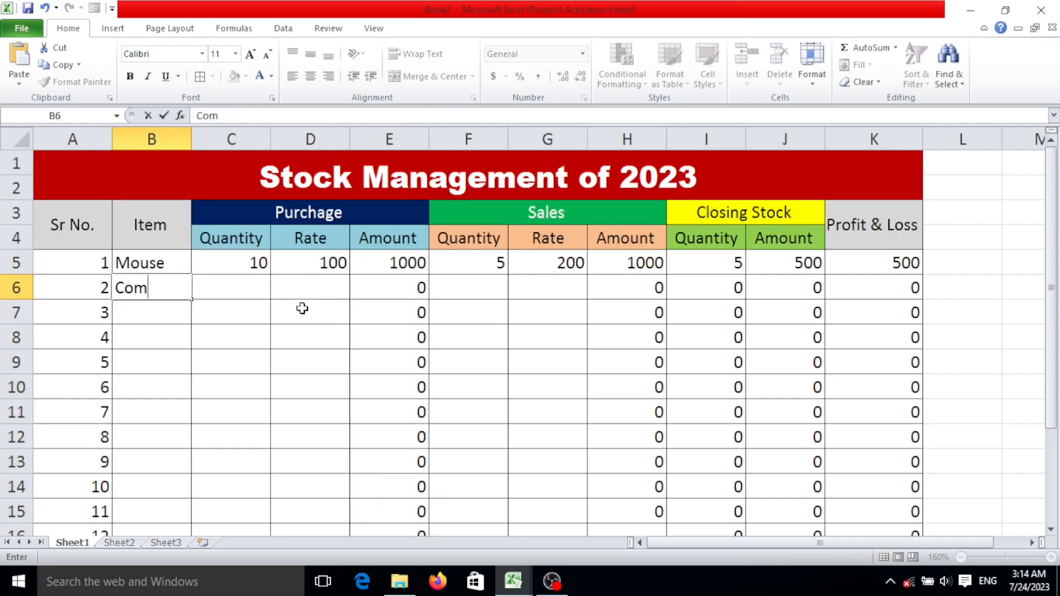
pyautogui.write('puter')
pyautogui.press('Tab')
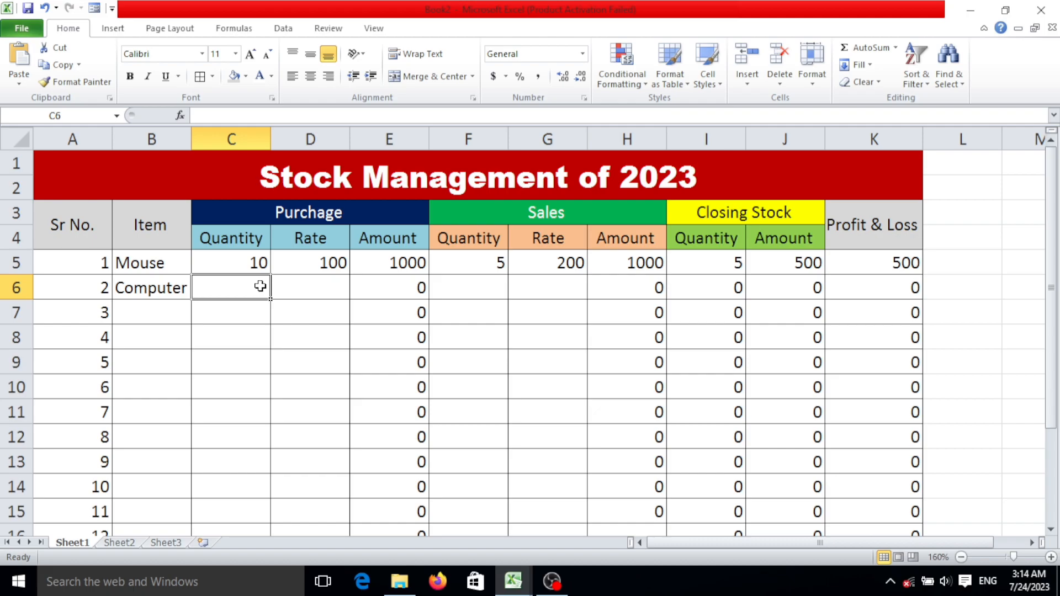
pyautogui.write('200')
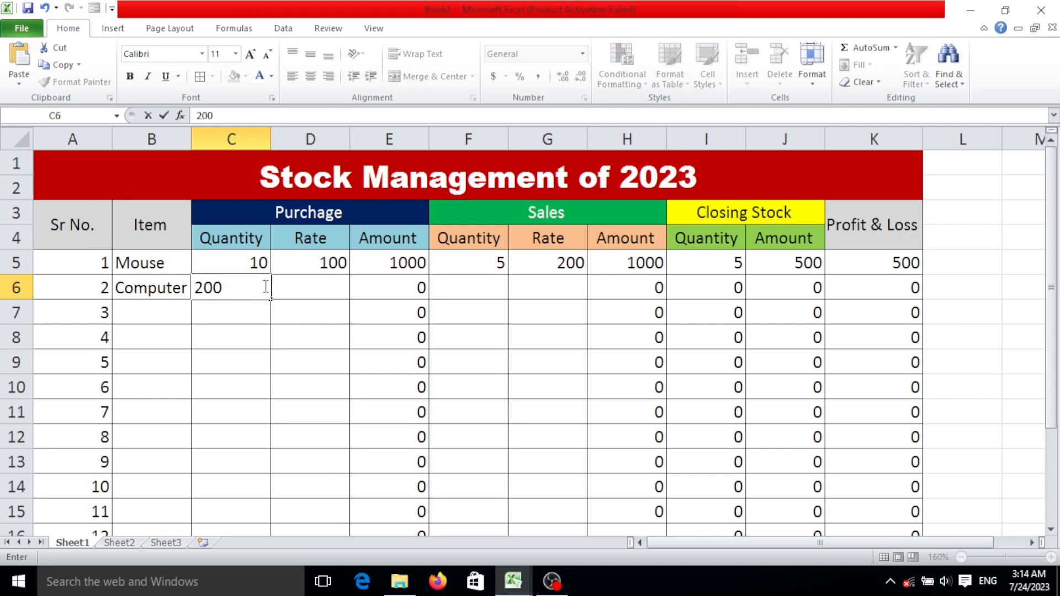
pyautogui.click(325, 294)
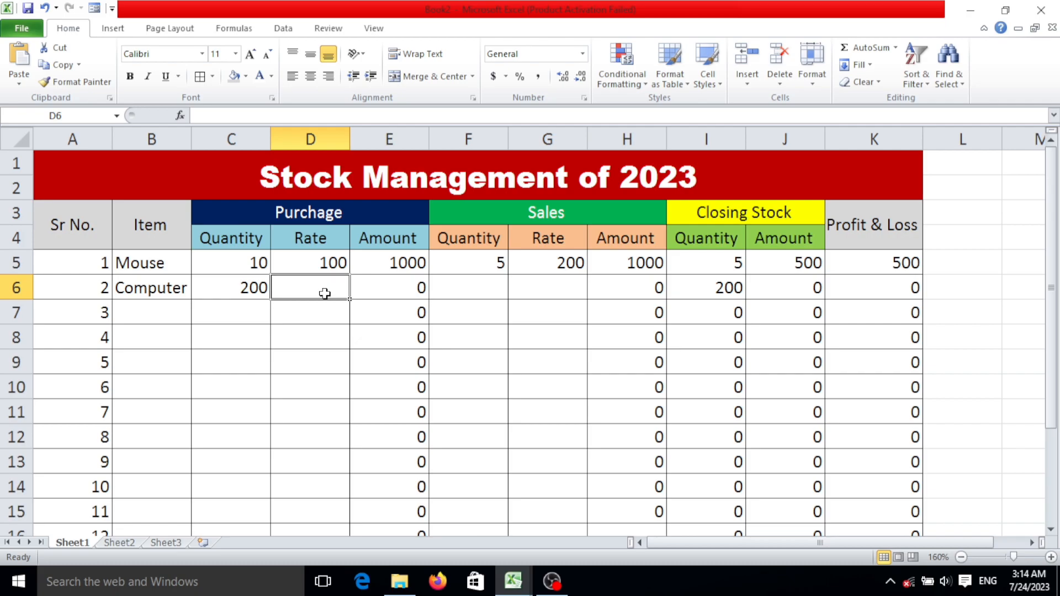
pyautogui.write('10000')
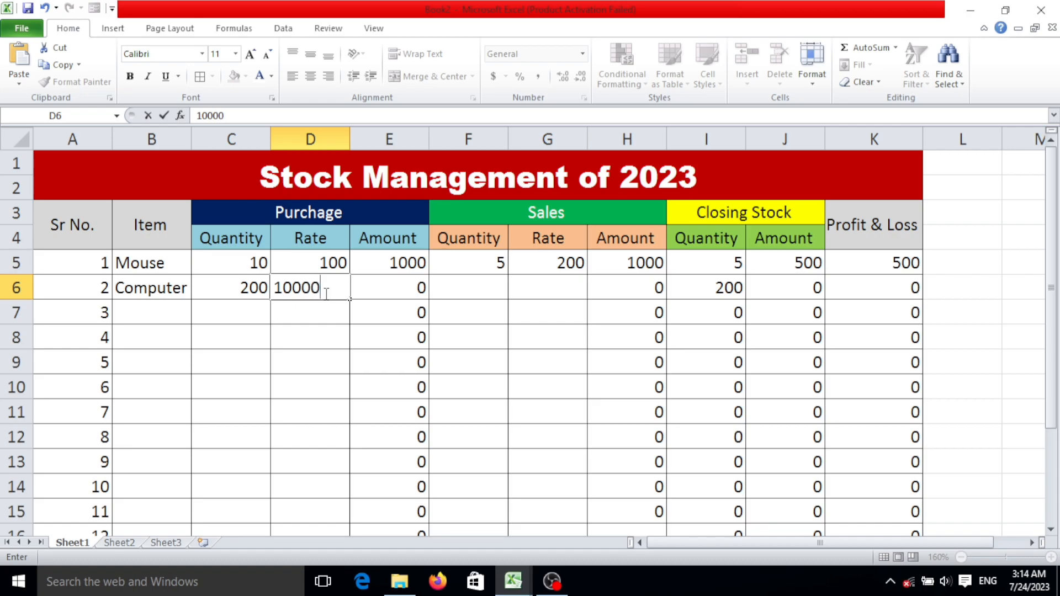
pyautogui.press('Tab')
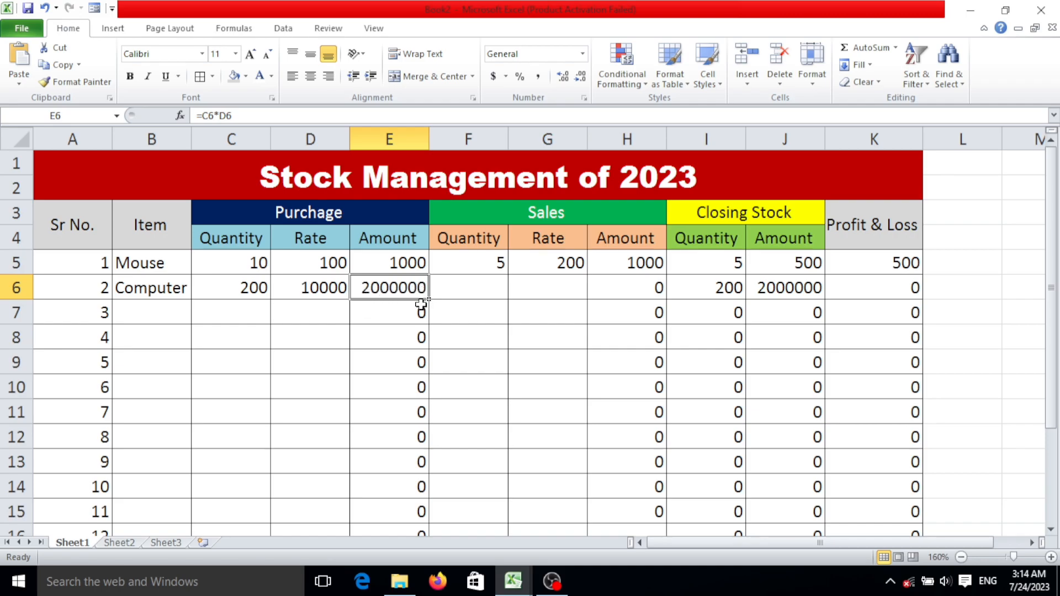
# Step: Enter a sales quantity of 100 in F6 and a sales rate of 15000 in G6 for the Computer
pyautogui.click(466, 293)
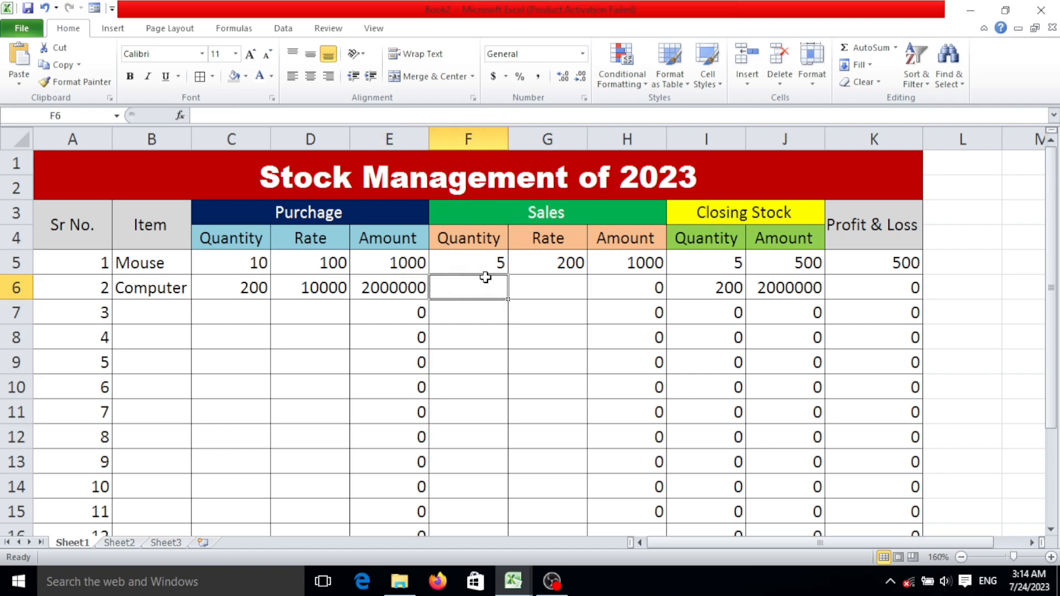
pyautogui.write('100')
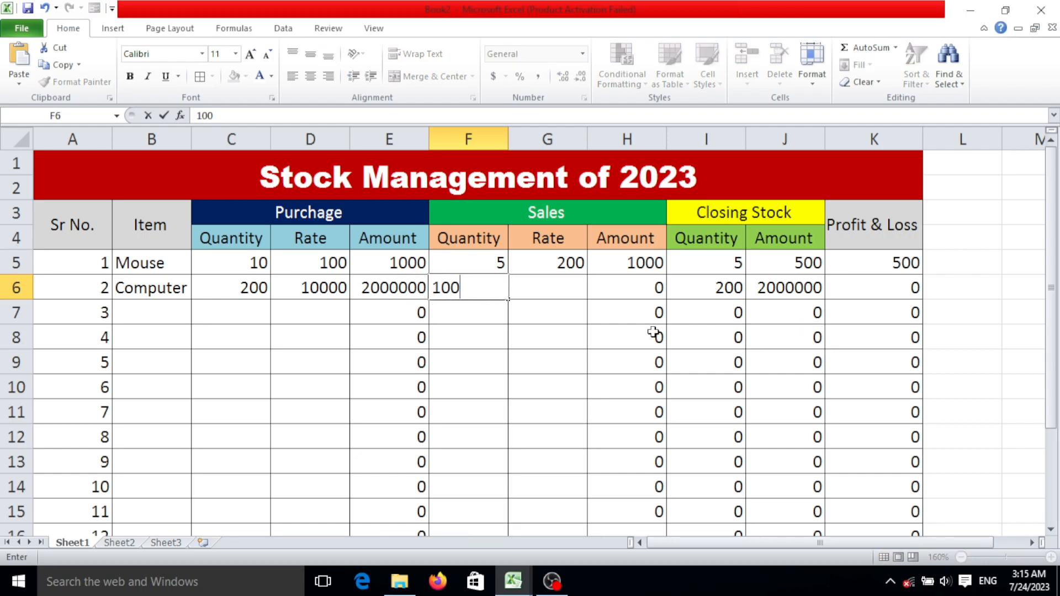
pyautogui.click(556, 294)
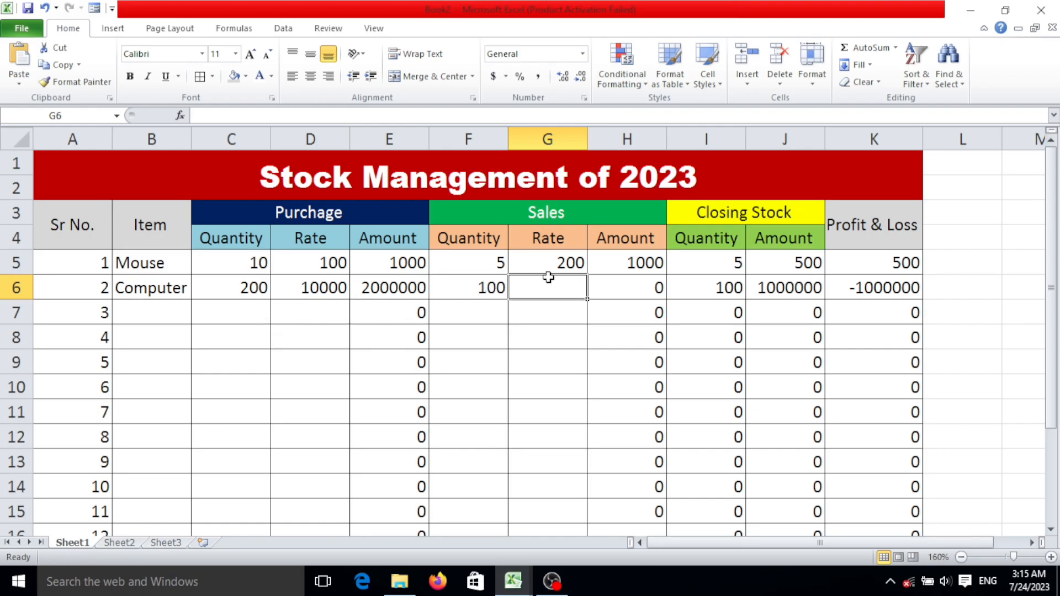
pyautogui.write('1500')
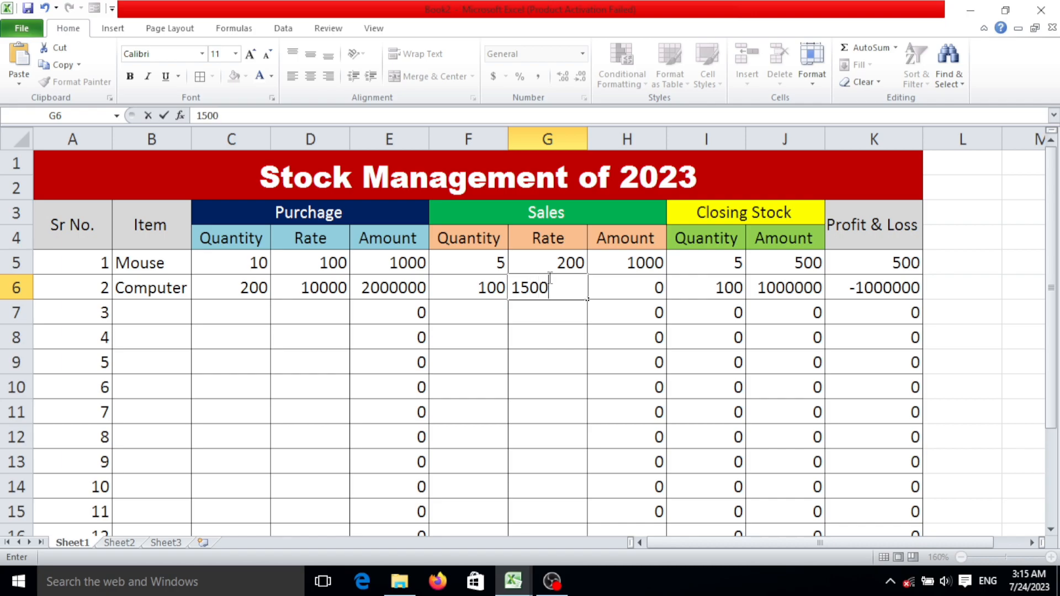
pyautogui.write('0')
pyautogui.press('Tab')
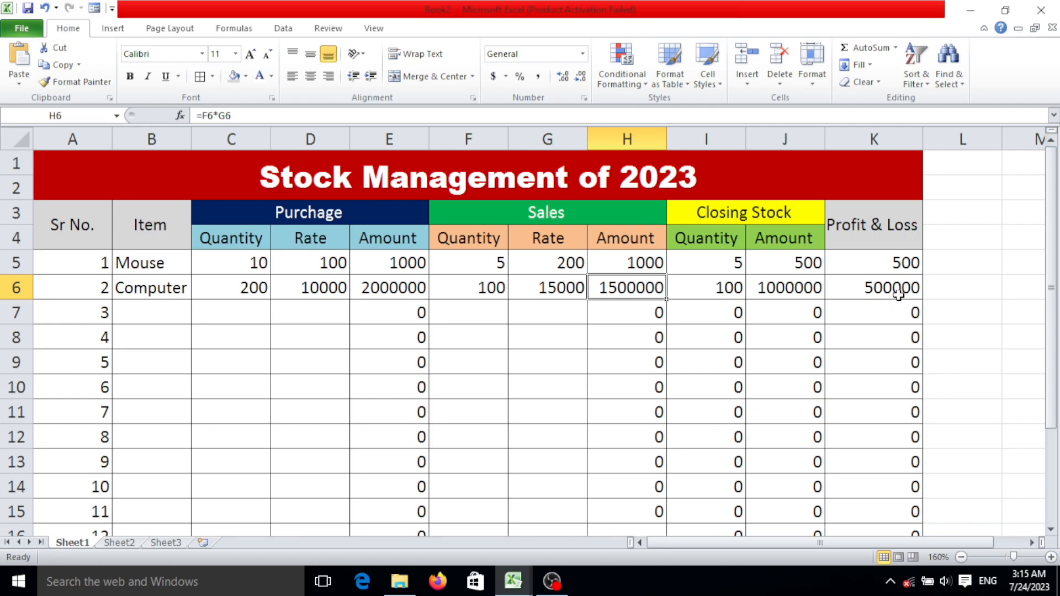
# Step: Enter Keyboard as the third item in B7 with a purchase quantity of 300 and a purchase rate of 200
pyautogui.click(167, 316)
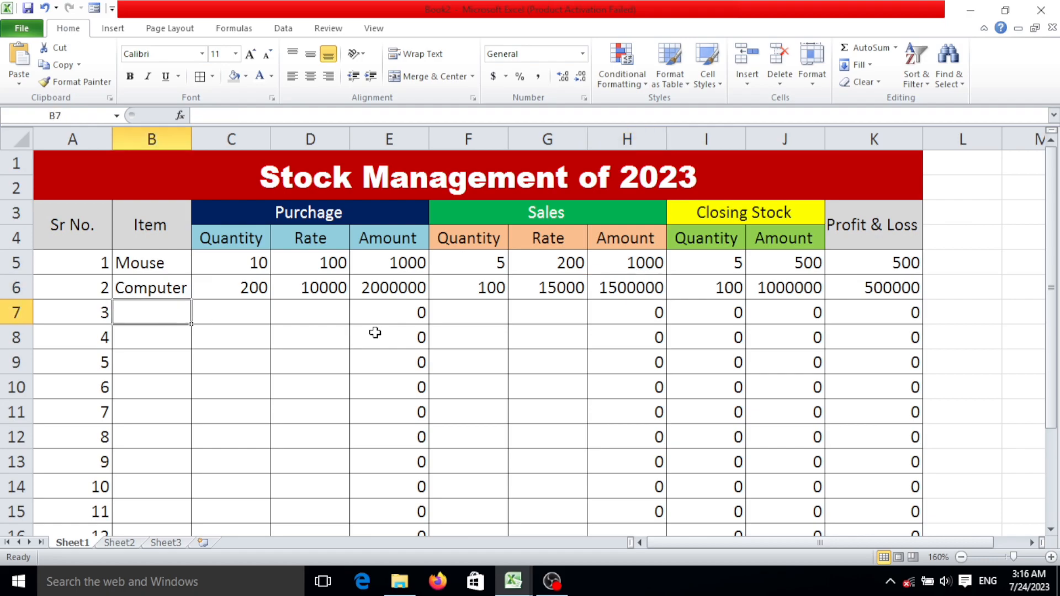
pyautogui.write('K')
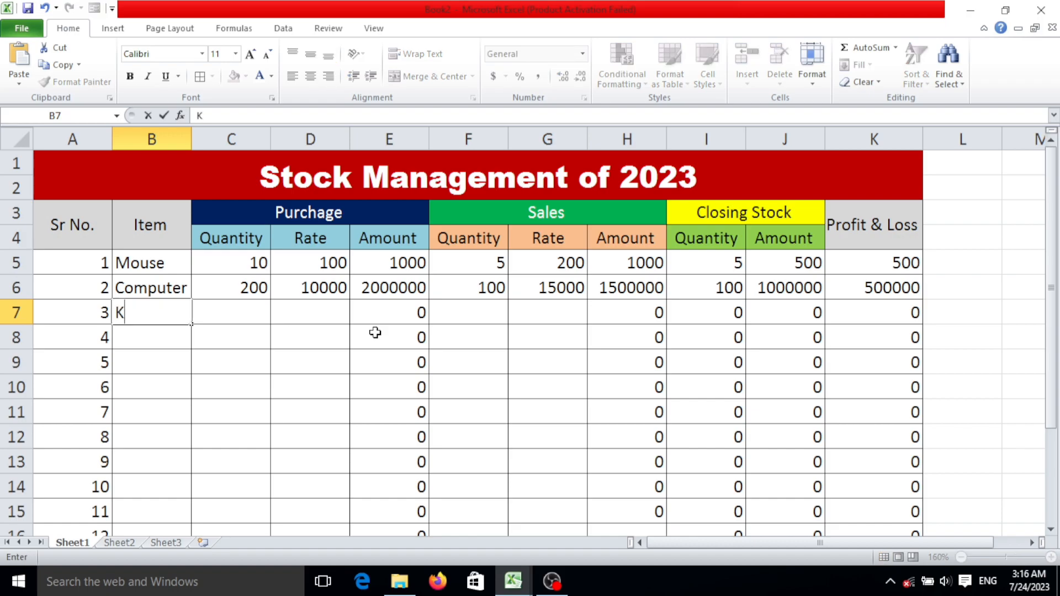
pyautogui.write('eyboard')
pyautogui.press('Tab')
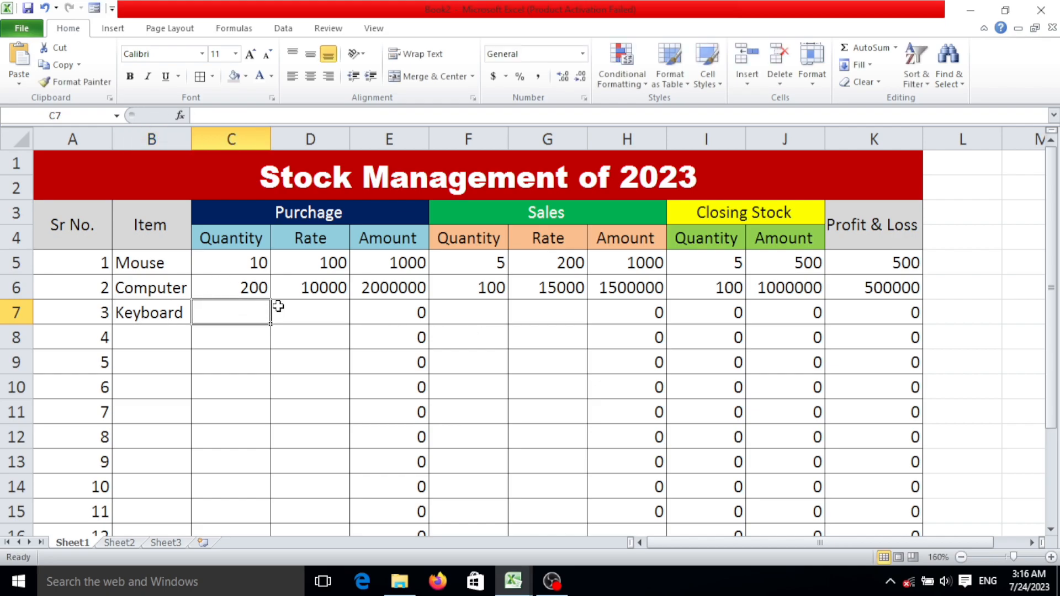
pyautogui.write('200')
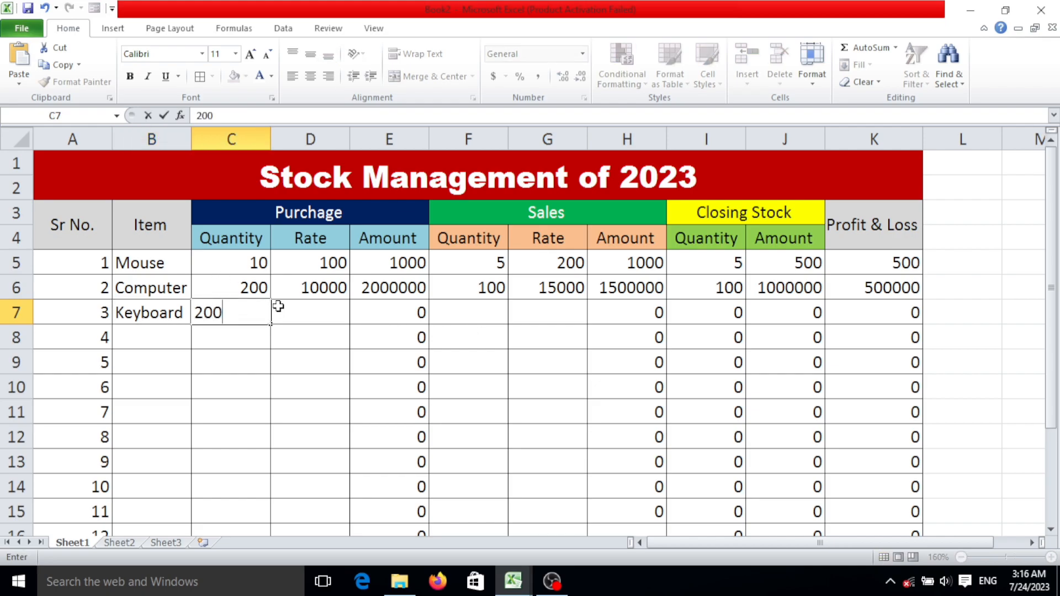
pyautogui.press('BackSpace')
pyautogui.press('BackSpace')
pyautogui.press('BackSpace')
pyautogui.write('300')
pyautogui.press('Tab')
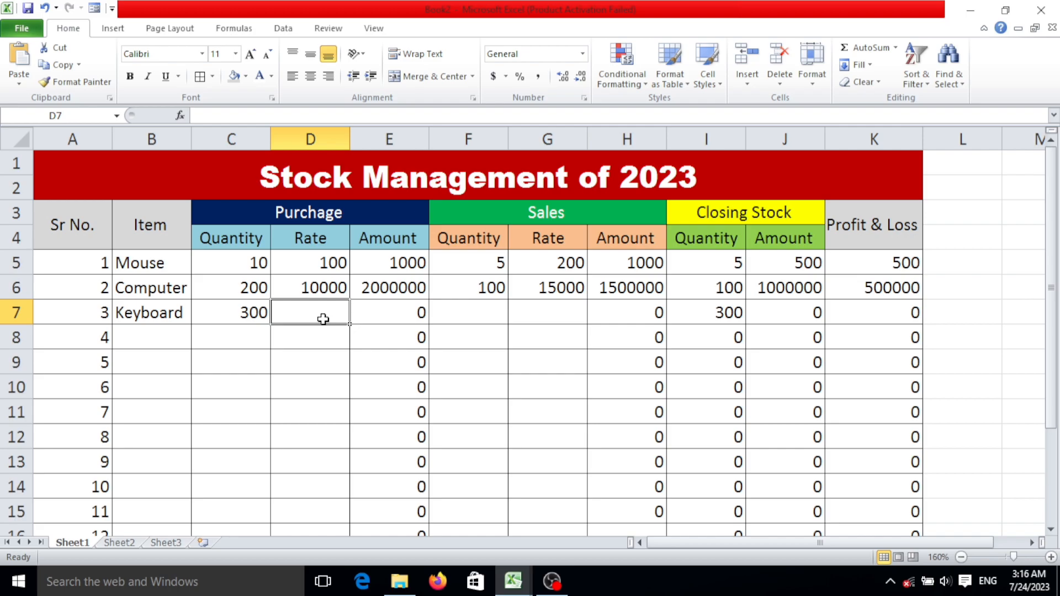
pyautogui.write('200')
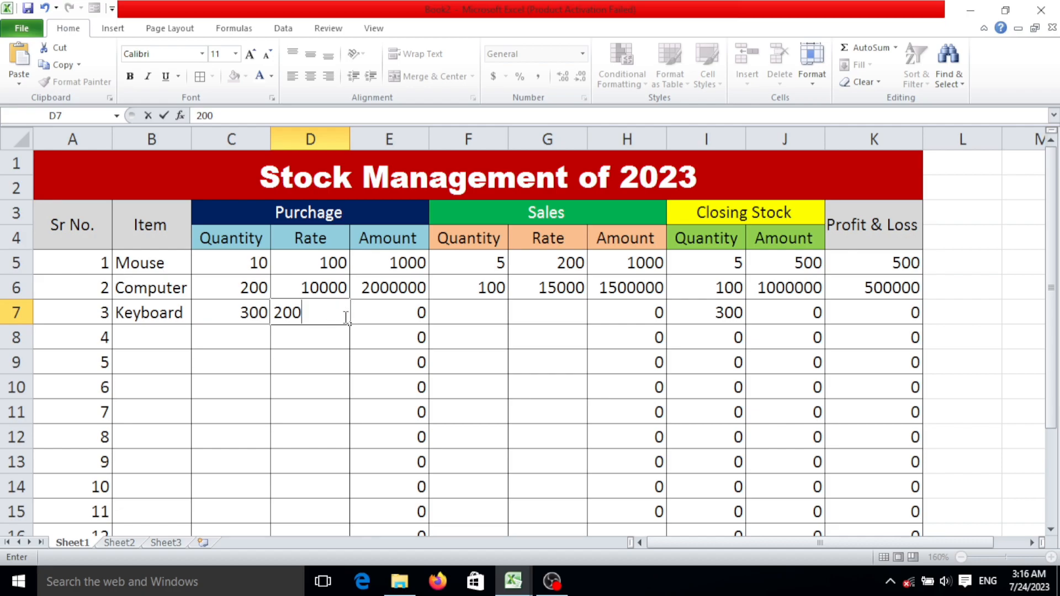
pyautogui.press('Tab')
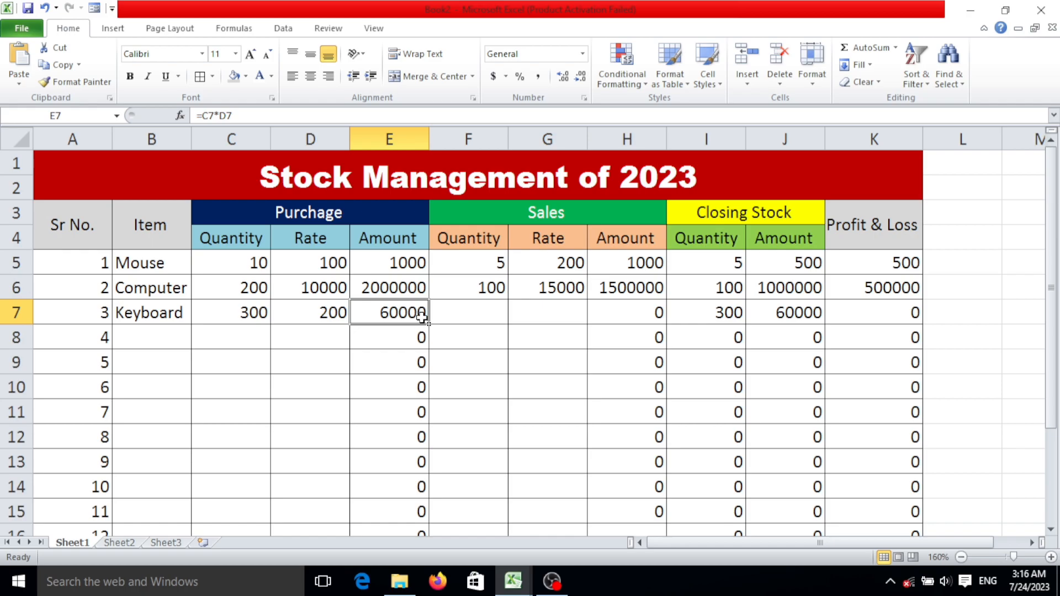
# Step: Enter a sales quantity of 150 in F7 and a sales rate of 400 in G7 for the Keyboard
pyautogui.click(469, 313)
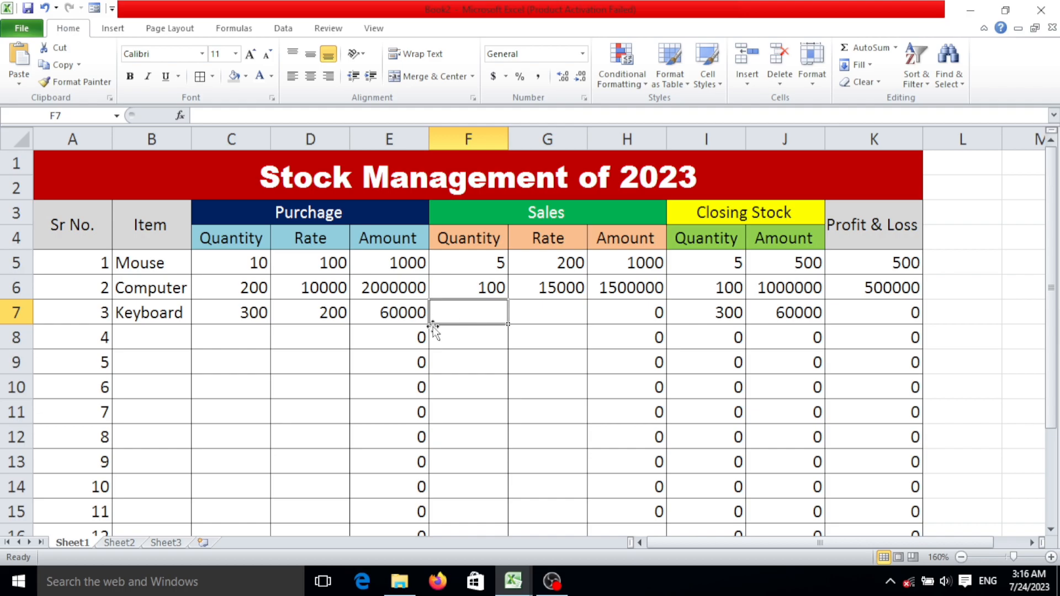
pyautogui.write('150')
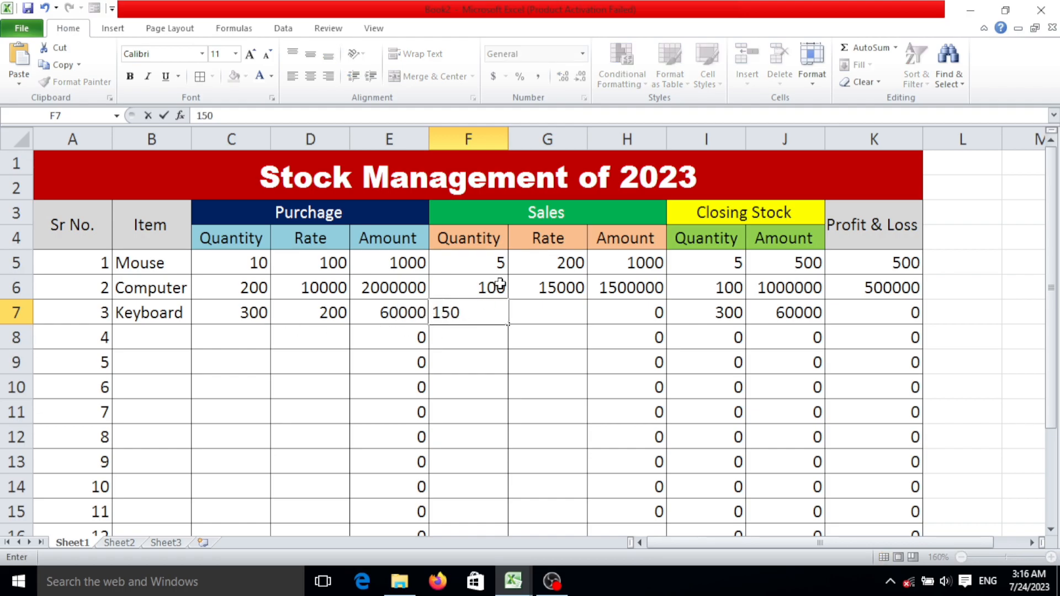
pyautogui.press('Tab')
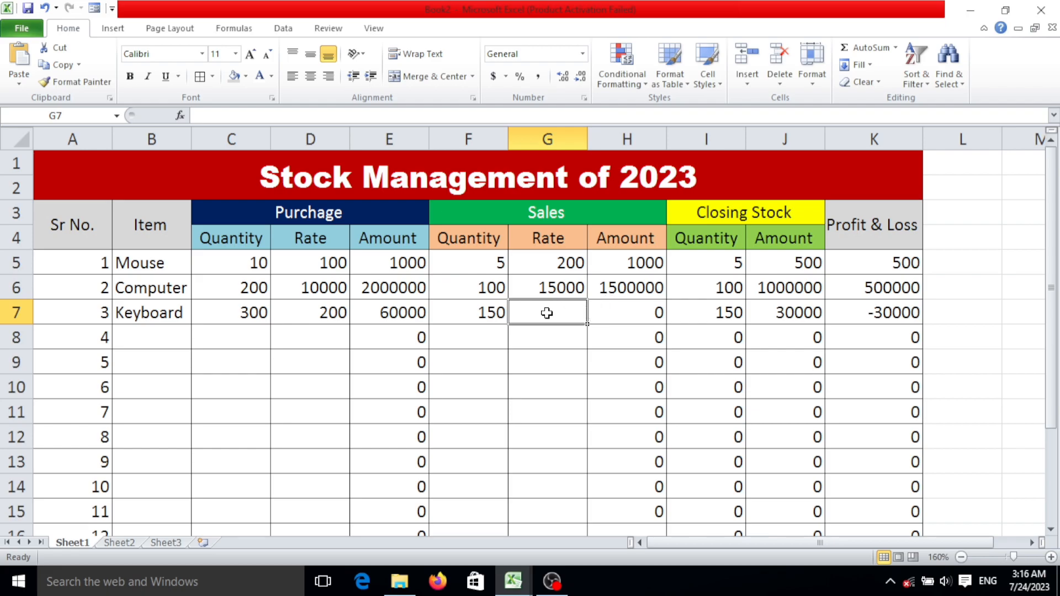
pyautogui.write('4')
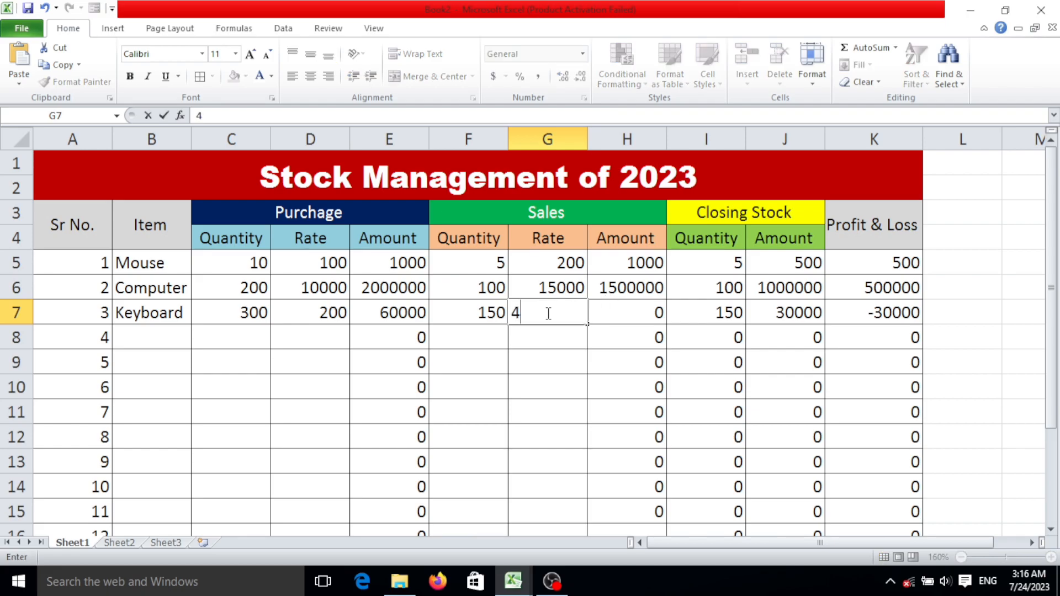
pyautogui.write('000')
pyautogui.press('BackSpace')
pyautogui.press('Tab')
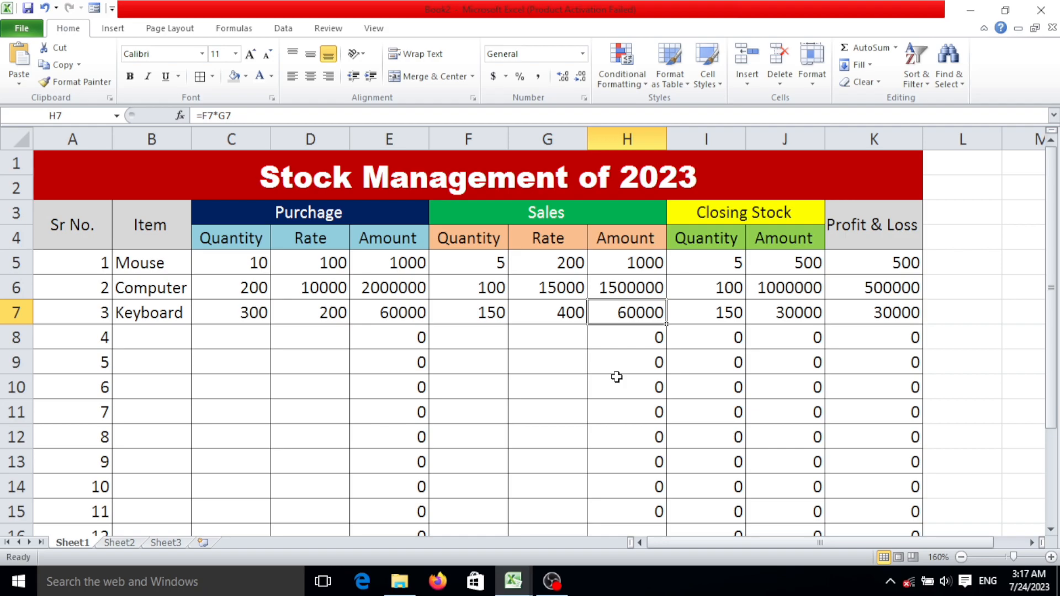
pyautogui.press('End')
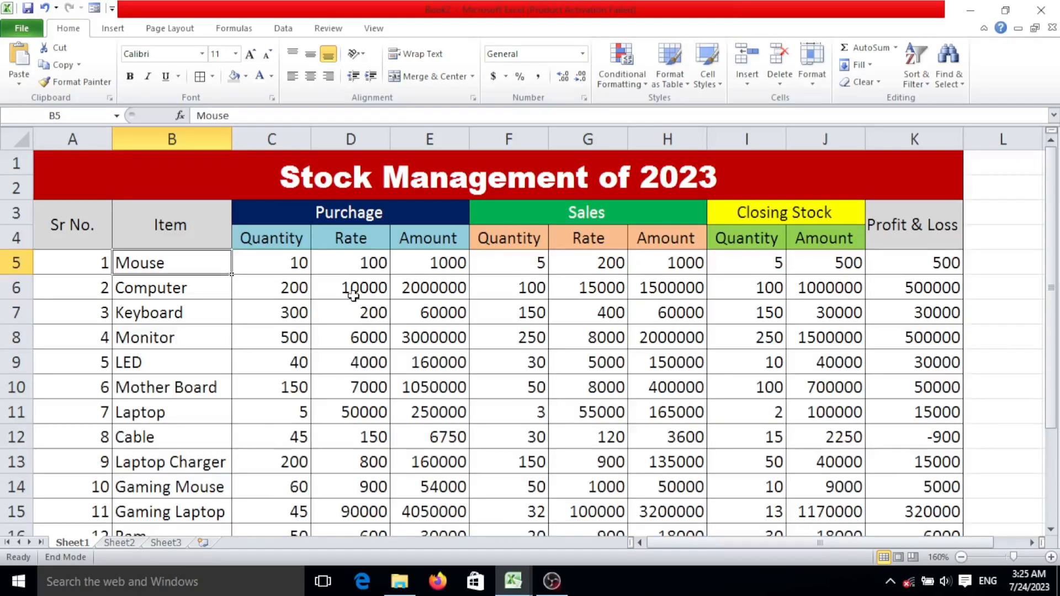
pyautogui.press('End')
pyautogui.moveTo(87, 224); pyautogui.dragTo(939, 505)
pyautogui.click(930, 474)
pyautogui.scroll(1, 331, 265)
pyautogui.moveTo(101, 218); pyautogui.dragTo(964, 492)
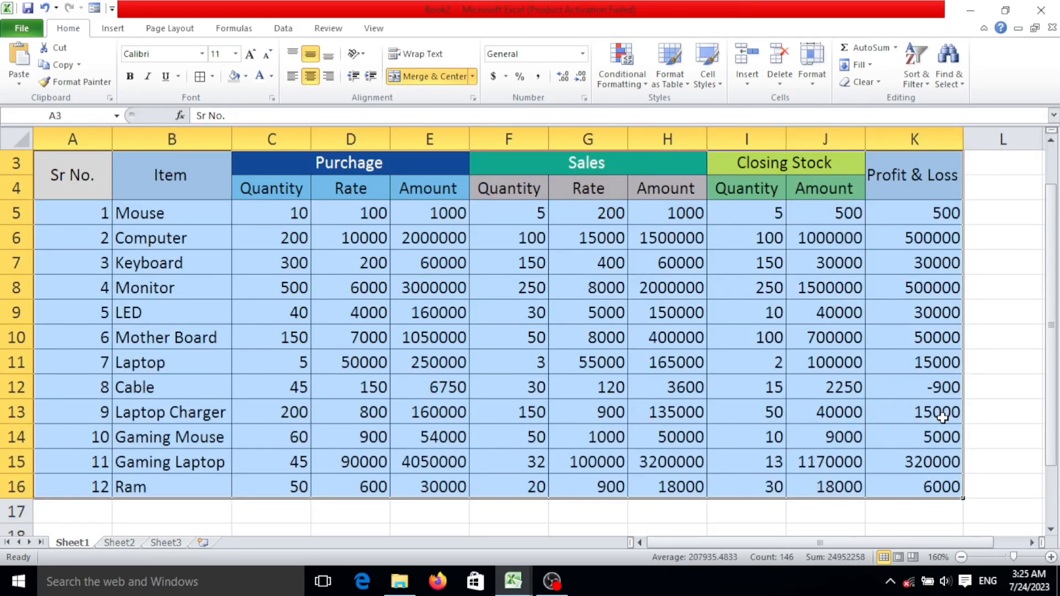
pyautogui.scroll(1, 938, 393)
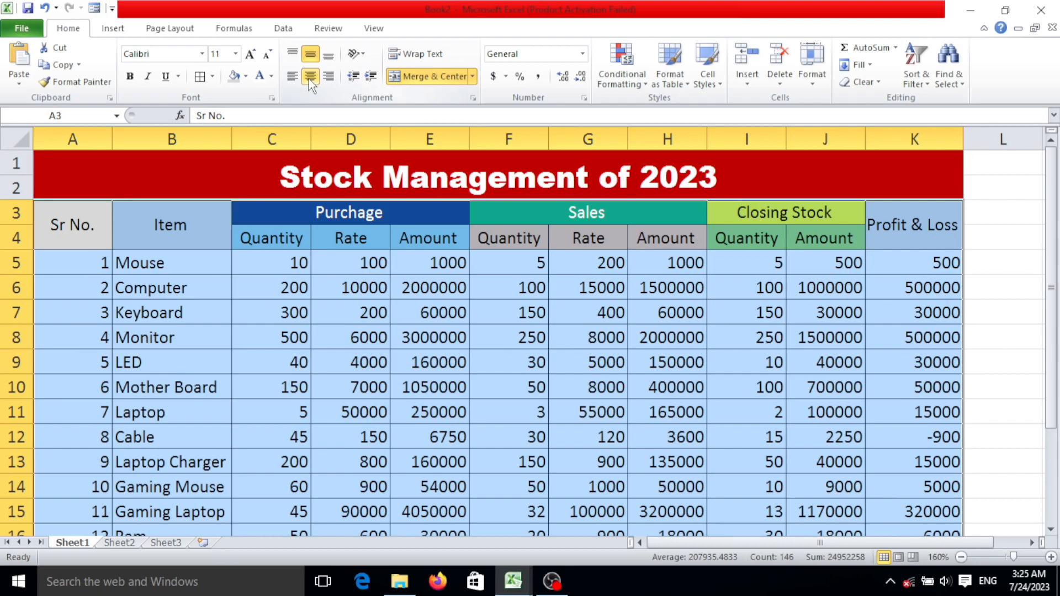
pyautogui.click(312, 269)
# Step: Center the item data in A5:K16 horizontally and align it to the middle vertically
pyautogui.moveTo(58, 268); pyautogui.dragTo(937, 493)
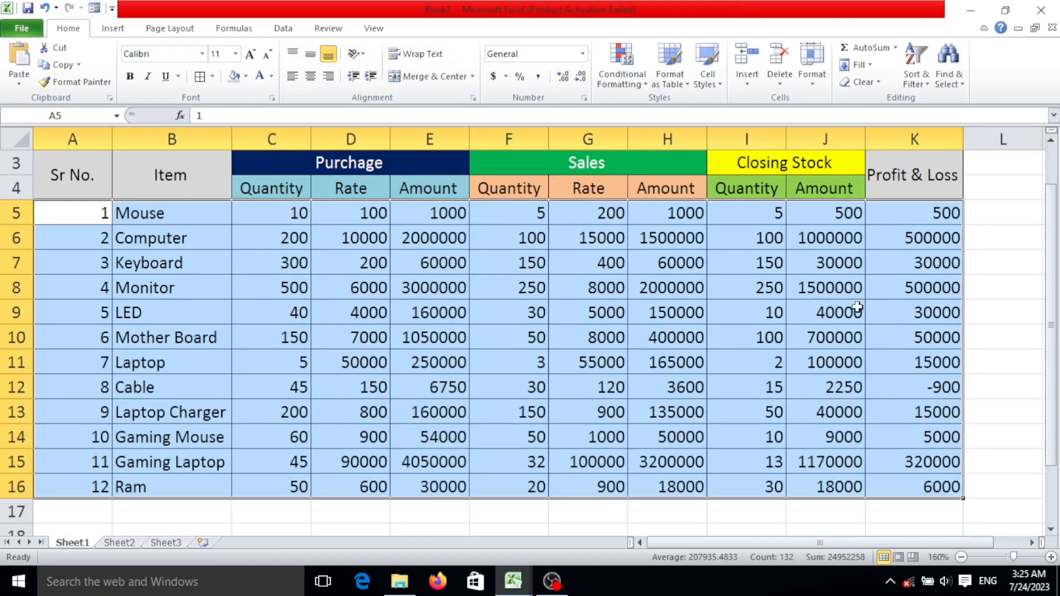
pyautogui.click(310, 78)
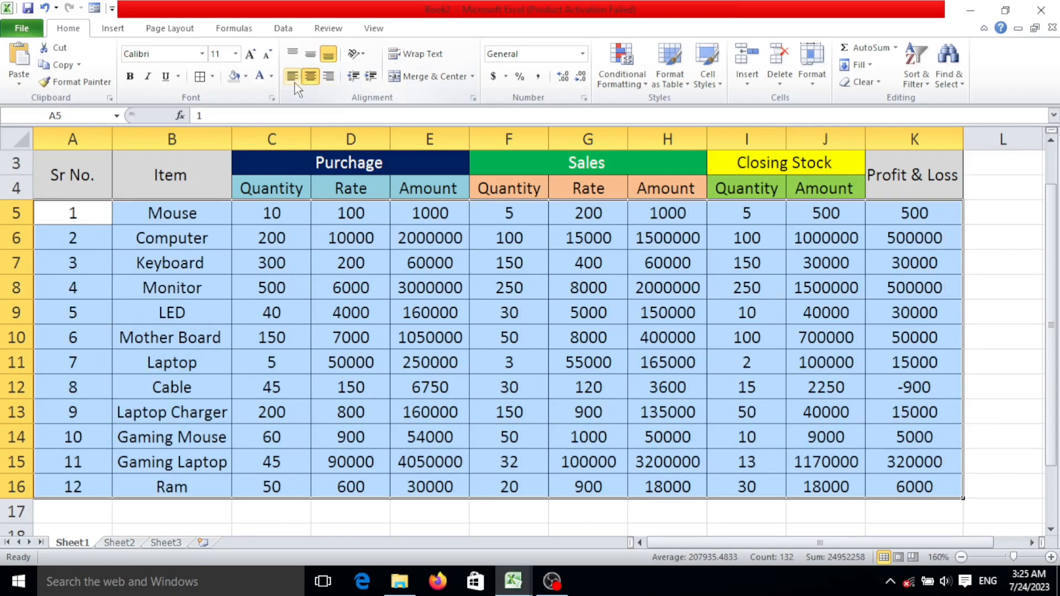
pyautogui.click(313, 54)
pyautogui.scroll(1, 290, 293)
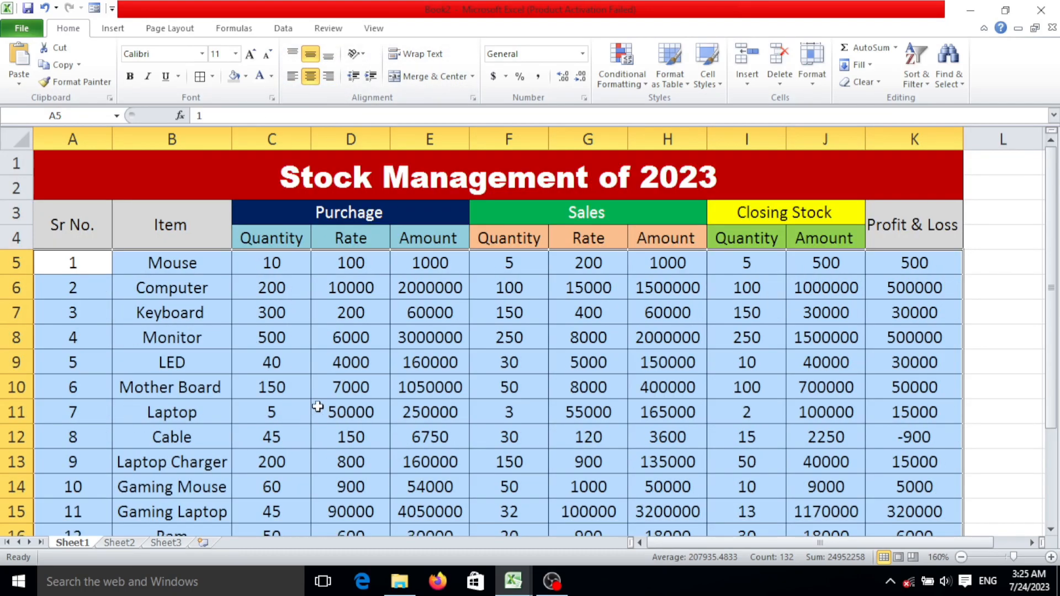
pyautogui.click(313, 381)
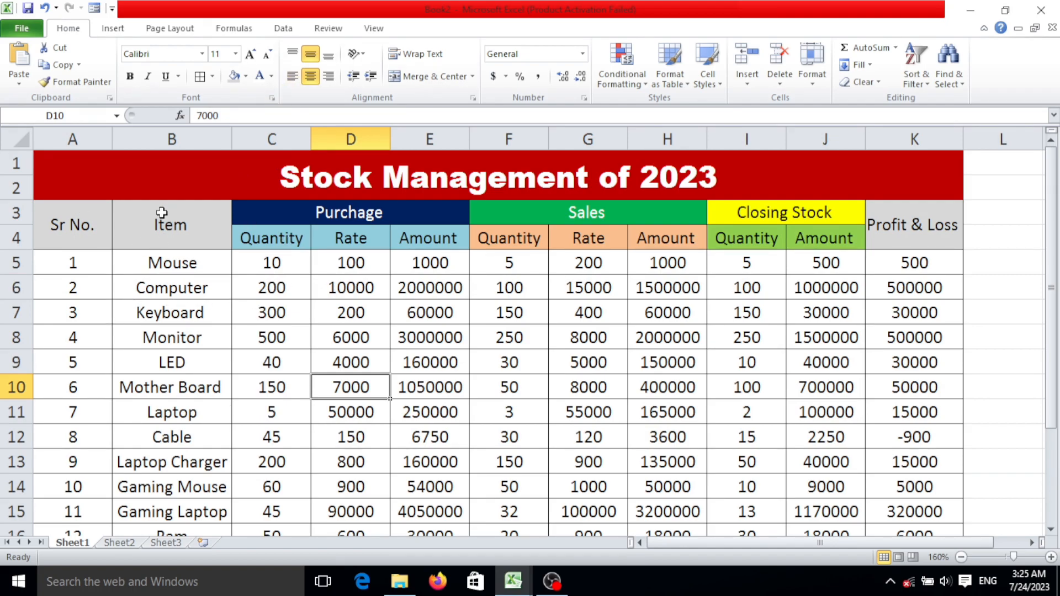
pyautogui.scroll(-2, 69, 237)
pyautogui.scroll(2, 74, 187)
pyautogui.scroll(-2, 301, 319)
pyautogui.scroll(2, 318, 264)
# Step: Apply the custom number format #"pcs" to the purchase quantities in C5:C16
pyautogui.moveTo(303, 263); pyautogui.dragTo(311, 478)
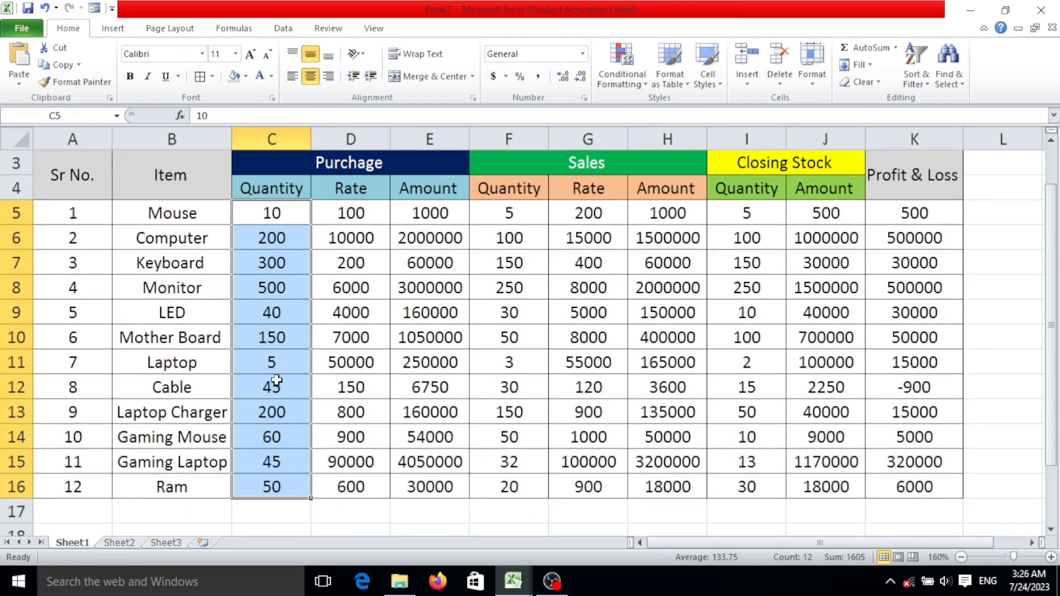
pyautogui.scroll(1, 262, 354)
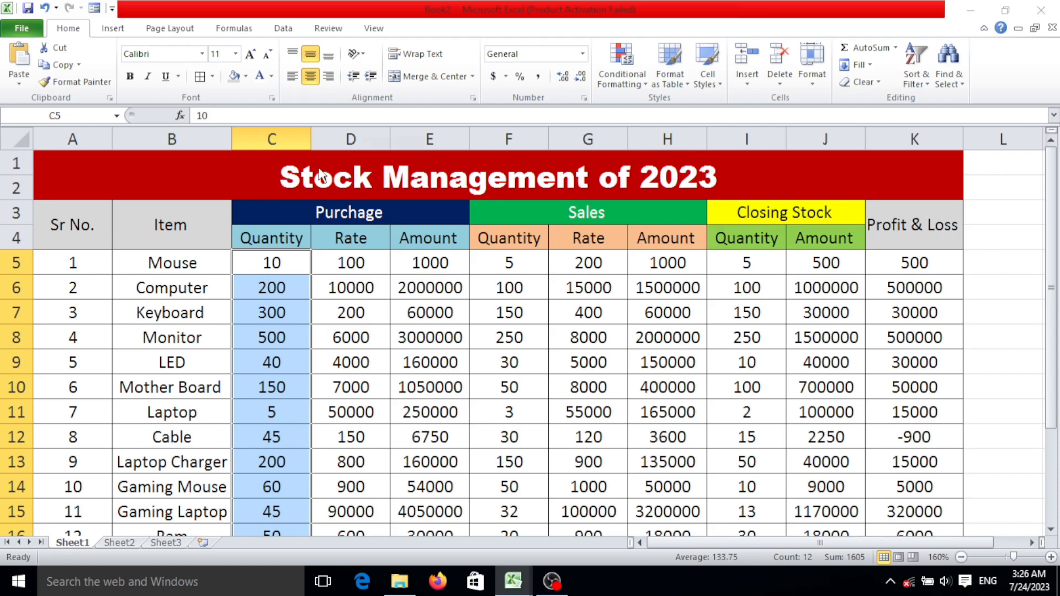
pyautogui.hotkey('ctrl', '1')
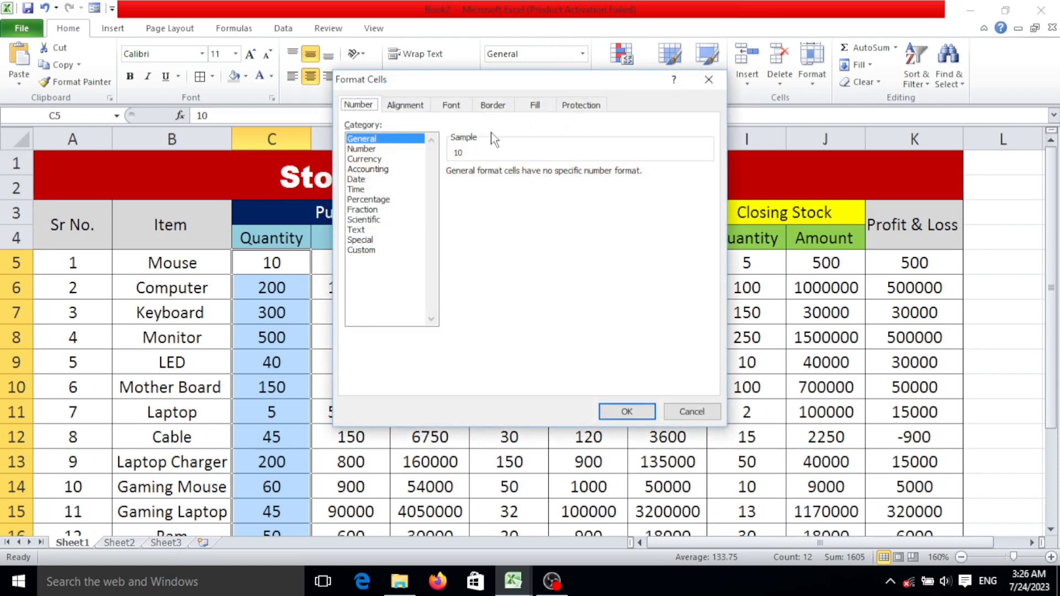
pyautogui.moveTo(561, 87); pyautogui.dragTo(557, 107)
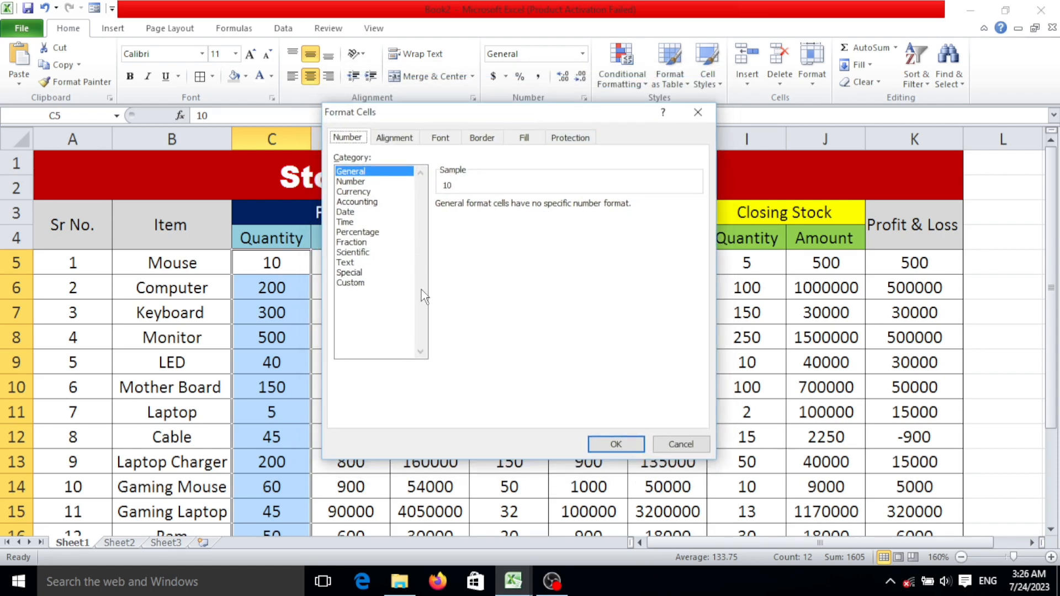
pyautogui.click(366, 283)
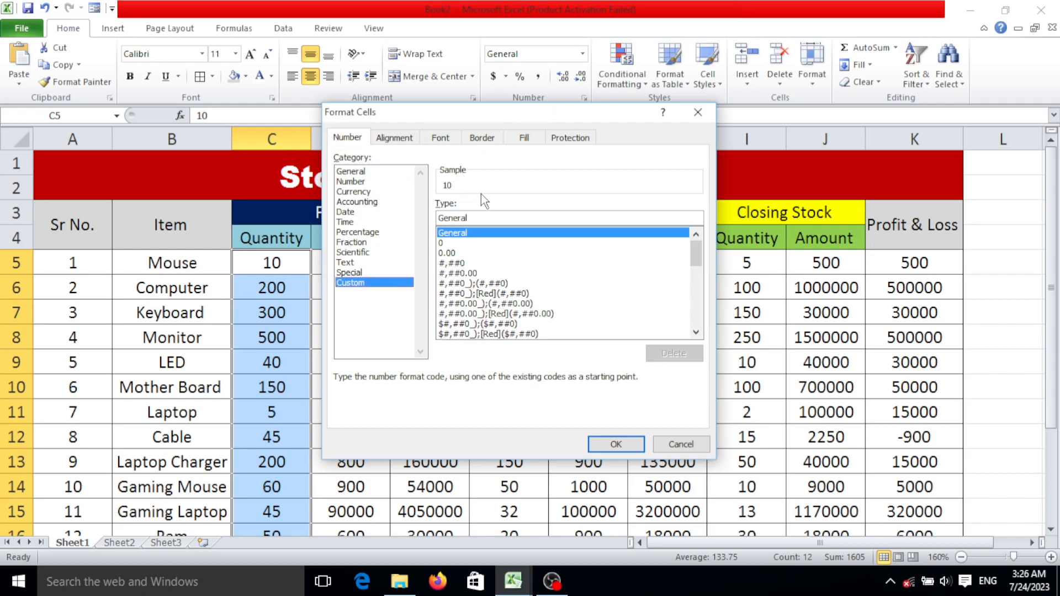
pyautogui.moveTo(489, 217); pyautogui.dragTo(423, 217)
pyautogui.press('BackSpace')
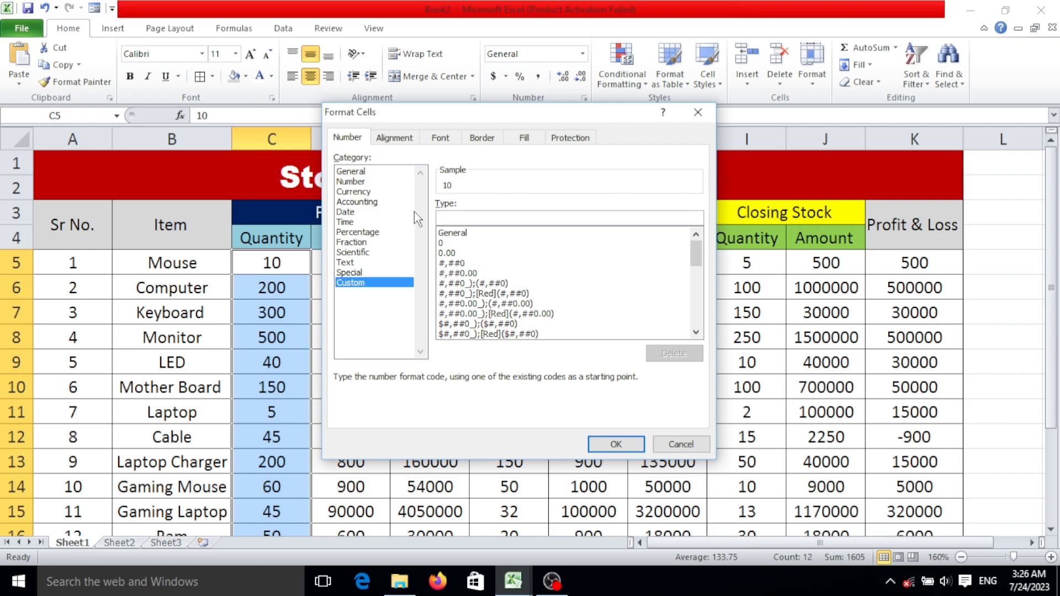
pyautogui.write('$')
pyautogui.press('BackSpace')
pyautogui.write('#"p')
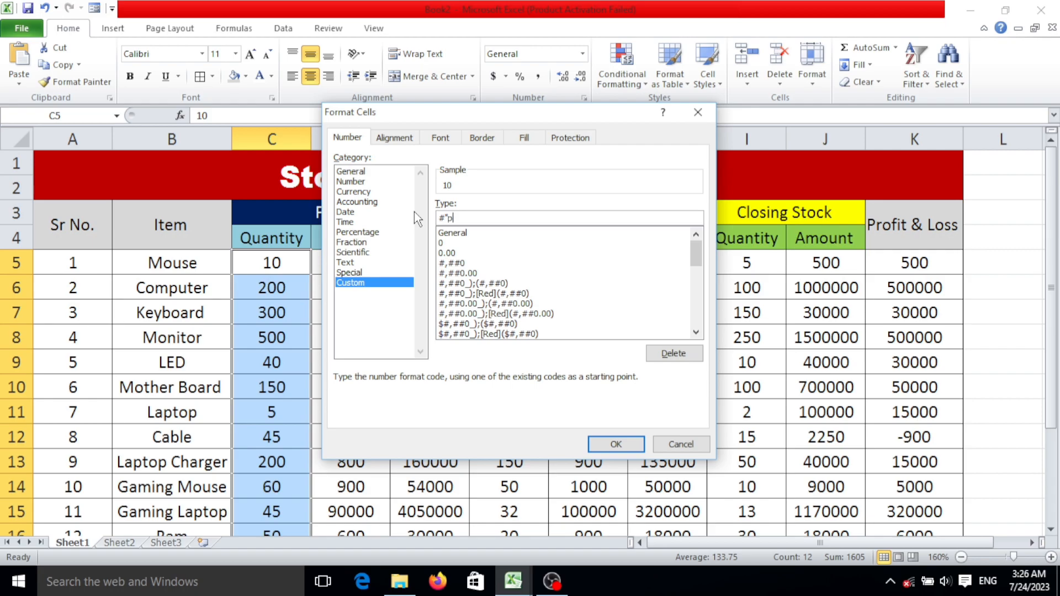
pyautogui.write('cs"')
pyautogui.click(602, 443)
# Step: Examine the newly formatted purchase quantities and the rest of the stock table down to row 16
pyautogui.scroll(-2, 289, 436)
pyautogui.scroll(2, 285, 314)
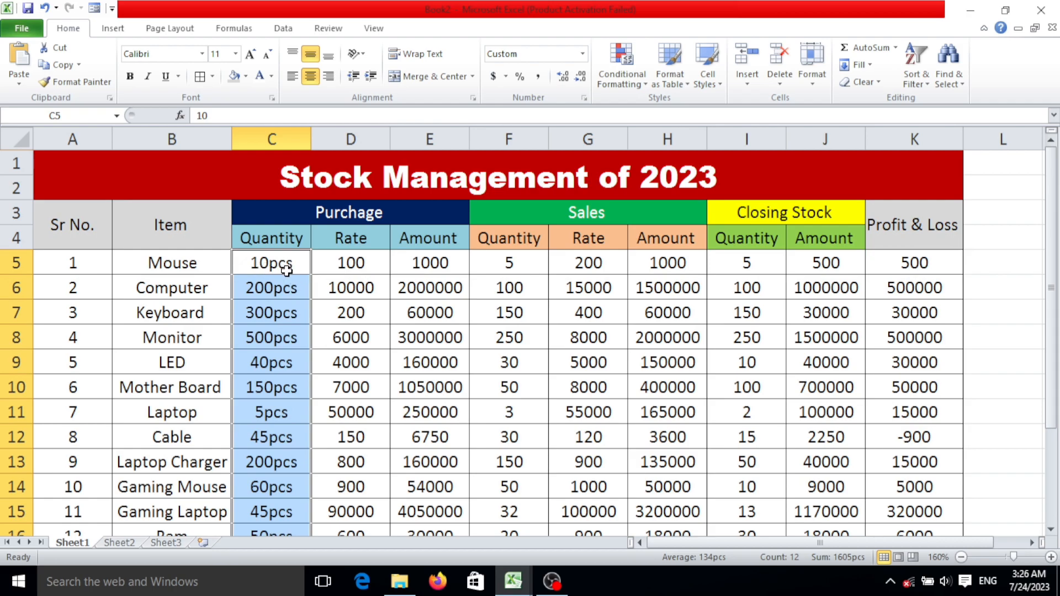
pyautogui.click(271, 313)
pyautogui.scroll(-2, 296, 284)
pyautogui.scroll(2, 284, 243)
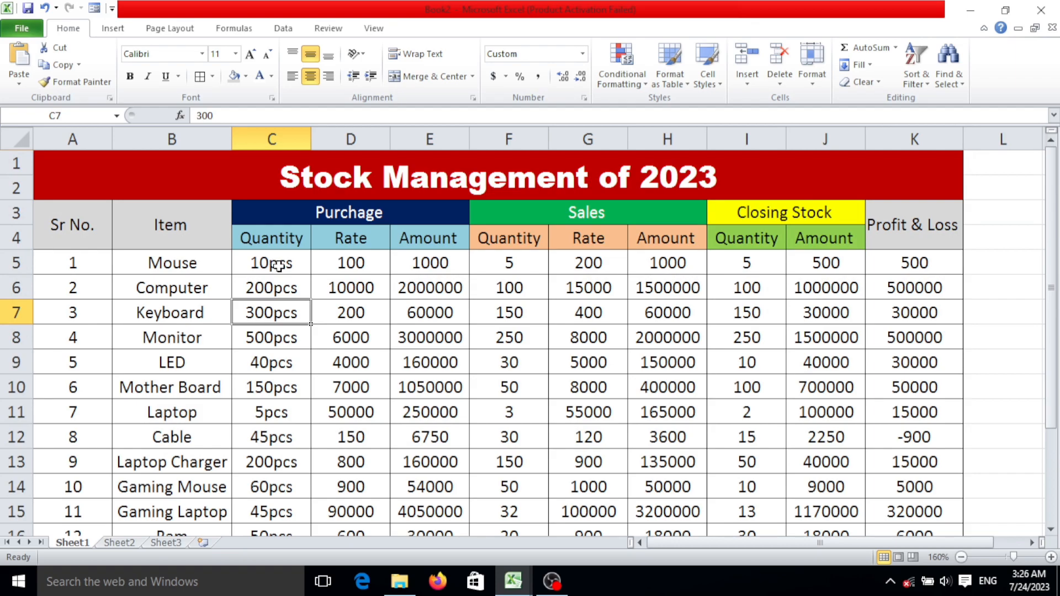
pyautogui.scroll(-5, 278, 298)
pyautogui.scroll(5, 285, 312)
pyautogui.scroll(-2, 416, 275)
pyautogui.scroll(2, 497, 284)
# Step: Fill the serial numbers in A5:A16 with standard red
pyautogui.moveTo(77, 263); pyautogui.dragTo(99, 475)
pyautogui.scroll(1, 414, 364)
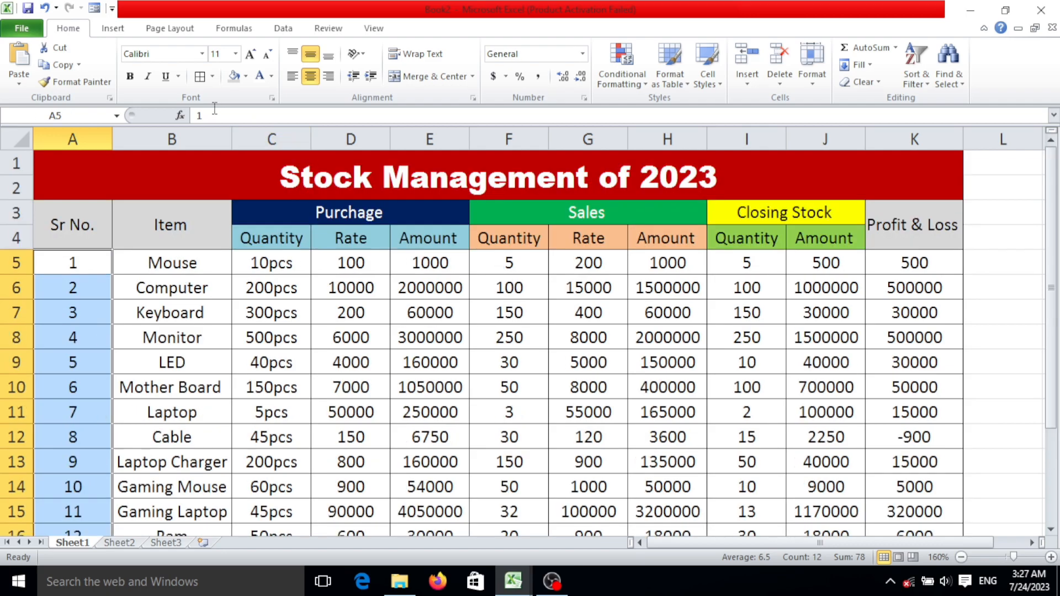
pyautogui.click(247, 76)
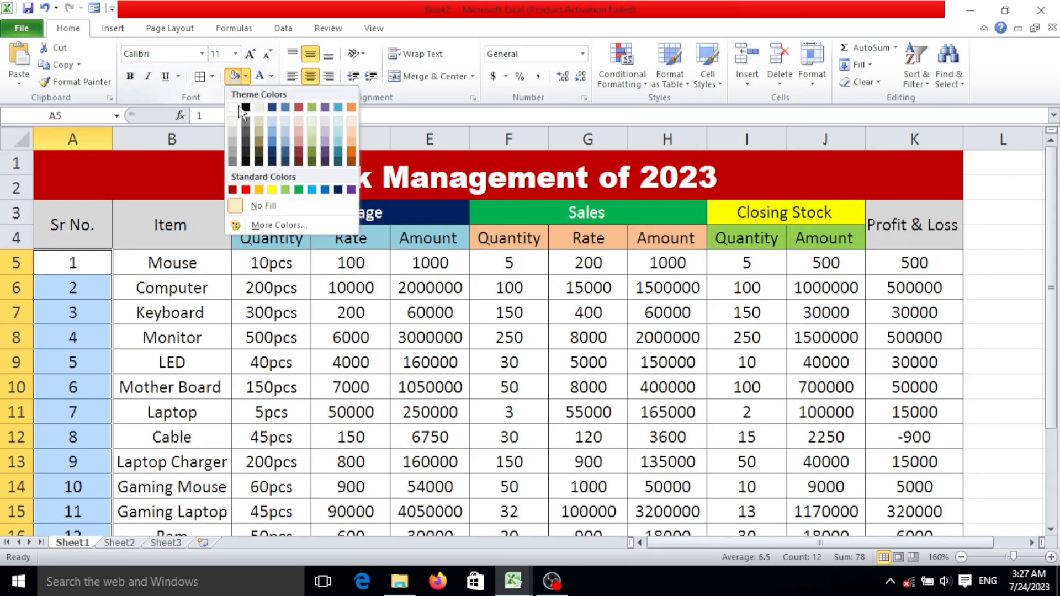
pyautogui.click(246, 190)
# Step: Fill the item names in B5:B16 with standard yellow
pyautogui.moveTo(196, 260); pyautogui.dragTo(208, 483)
pyautogui.scroll(1, 212, 258)
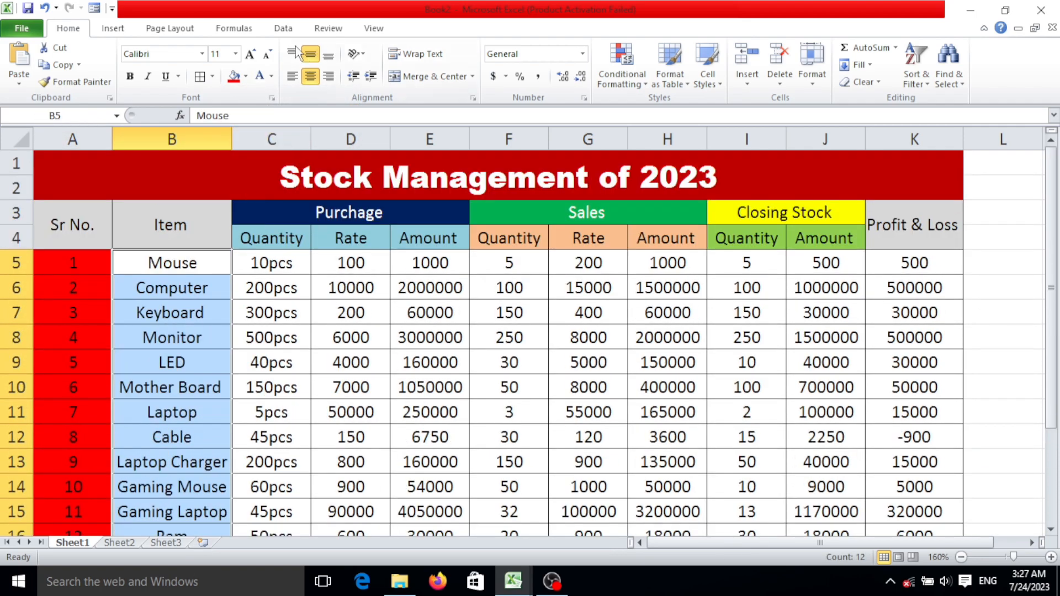
pyautogui.click(246, 77)
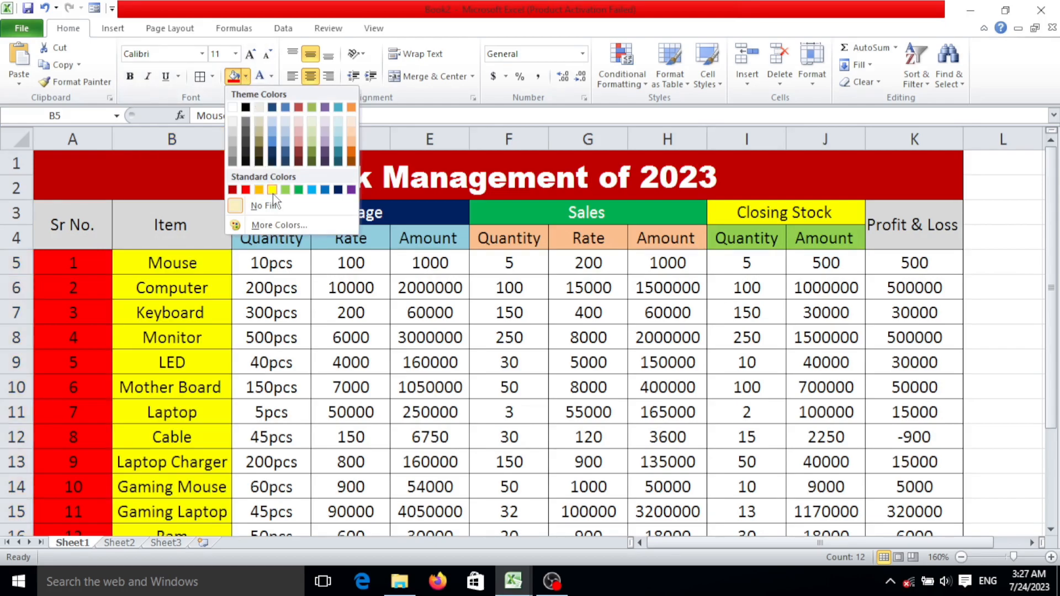
pyautogui.click(272, 189)
# Step: Fill the purchase quantities in C5:C16 with light orange and the purchase rates in D5:D16 with standard orange
pyautogui.moveTo(276, 264); pyautogui.dragTo(284, 478)
pyautogui.click(250, 81)
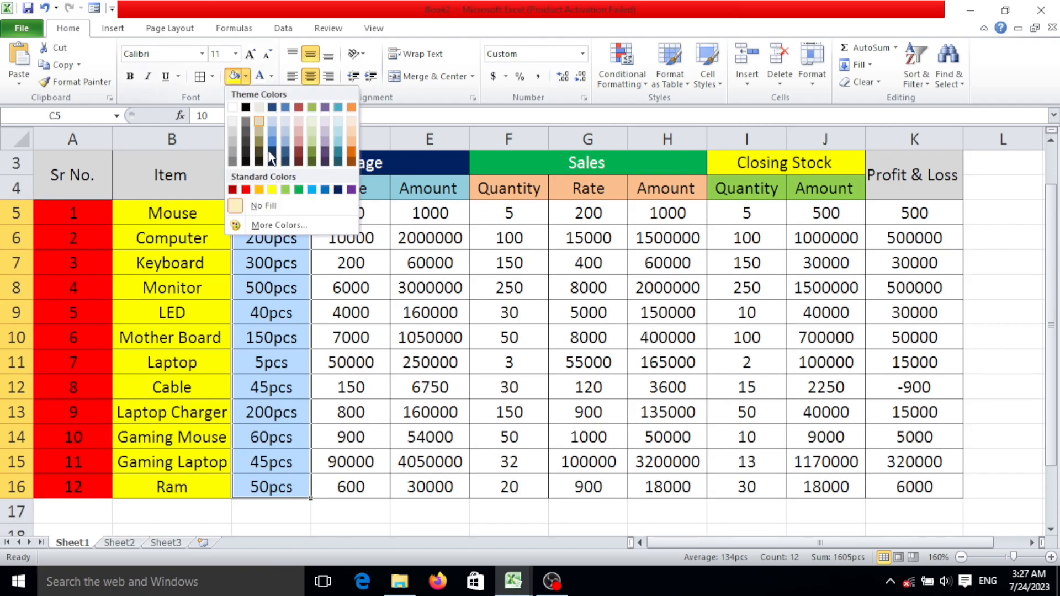
pyautogui.click(352, 150)
pyautogui.moveTo(350, 214); pyautogui.dragTo(357, 478)
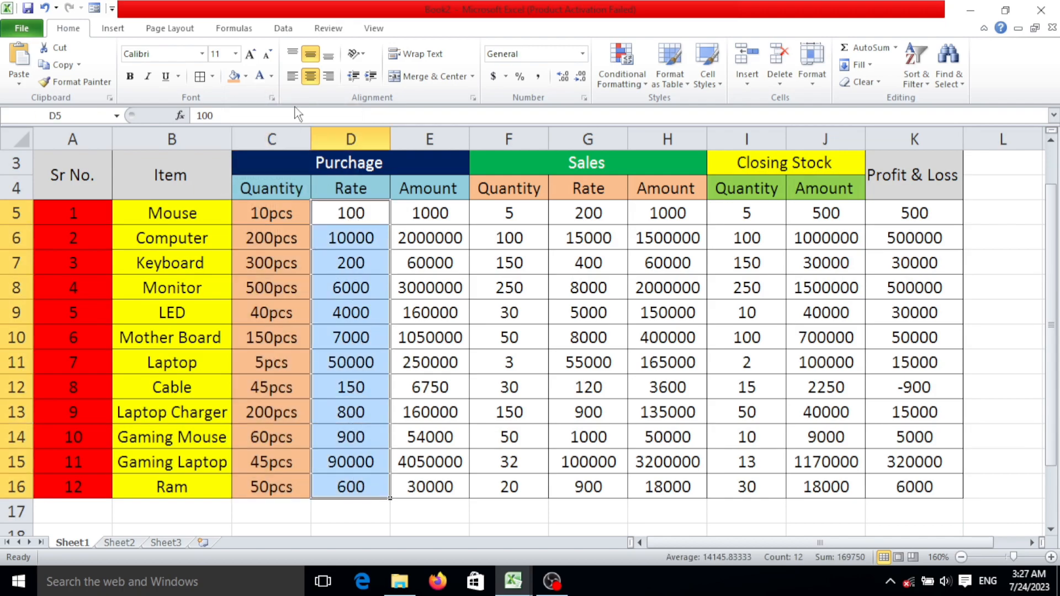
pyautogui.click(246, 77)
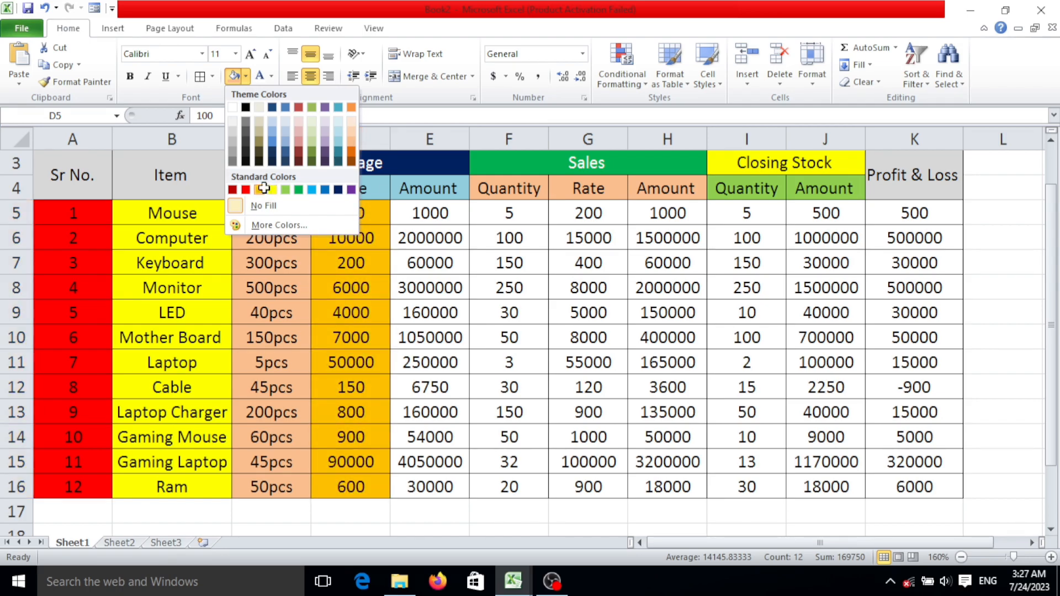
pyautogui.click(259, 190)
# Step: Fill the purchase amounts in E5:E16 with a light olive green theme colour
pyautogui.moveTo(428, 213); pyautogui.dragTo(440, 490)
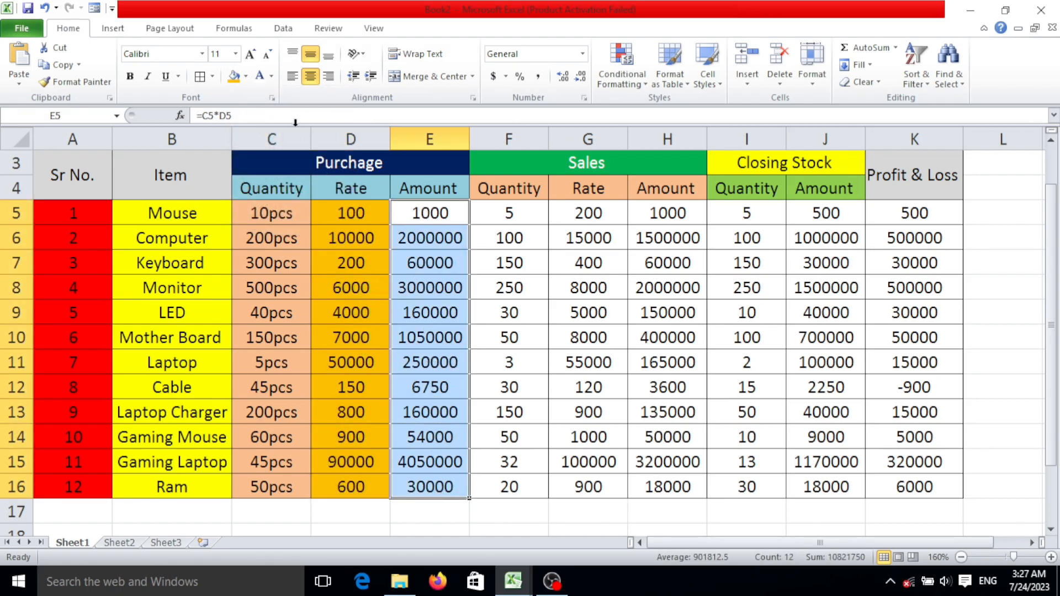
pyautogui.click(234, 76)
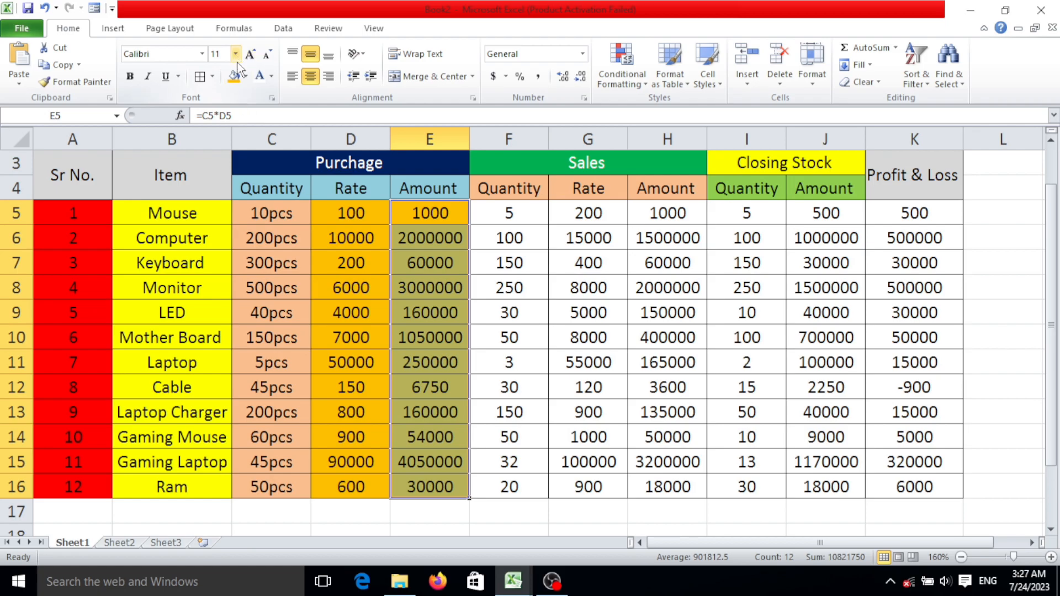
pyautogui.click(246, 77)
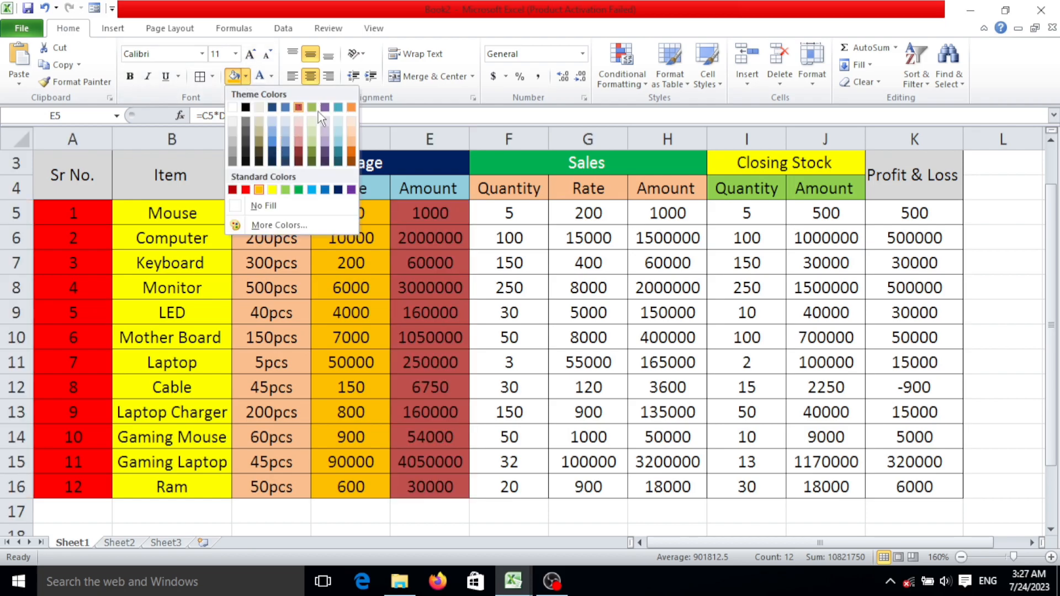
pyautogui.click(312, 126)
# Step: Fill the sales quantities in F5:F16 with standard light blue and the sales rates in G5:G16 with standard orange
pyautogui.moveTo(538, 216); pyautogui.dragTo(523, 486)
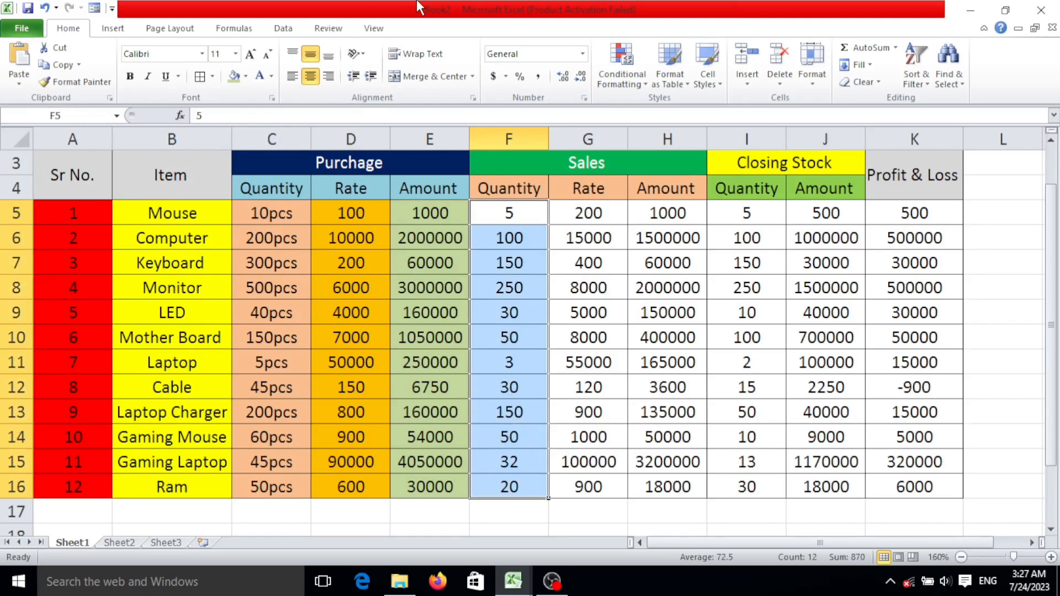
pyautogui.click(245, 77)
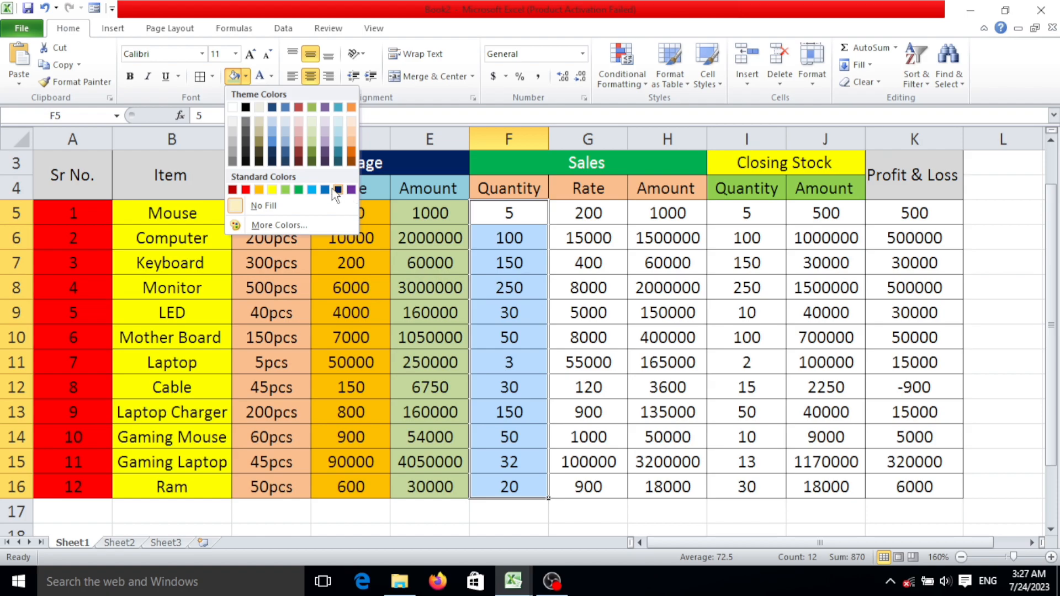
pyautogui.moveTo(558, 212); pyautogui.dragTo(607, 486)
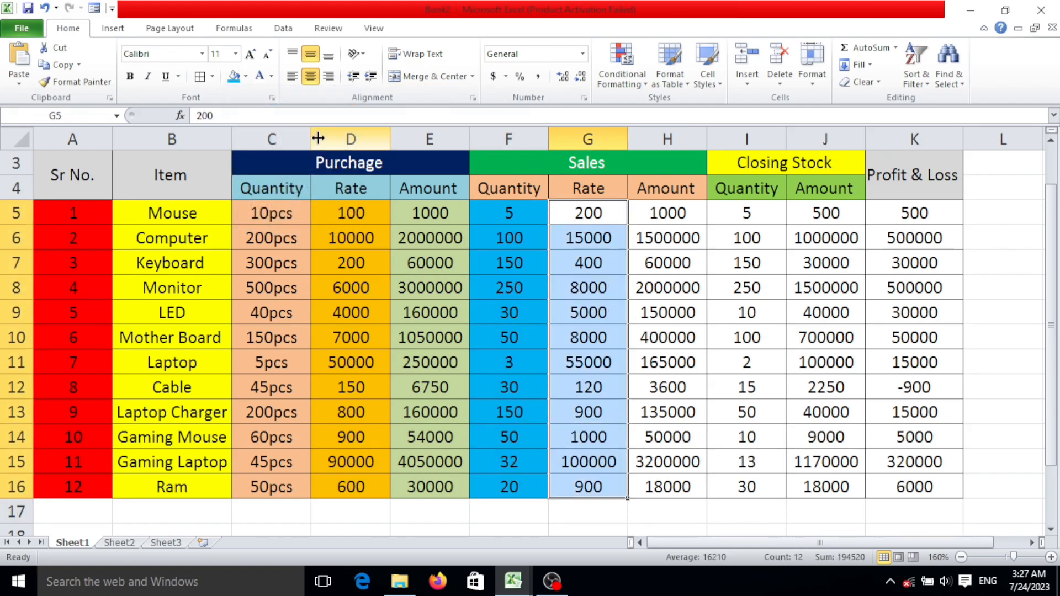
pyautogui.click(245, 76)
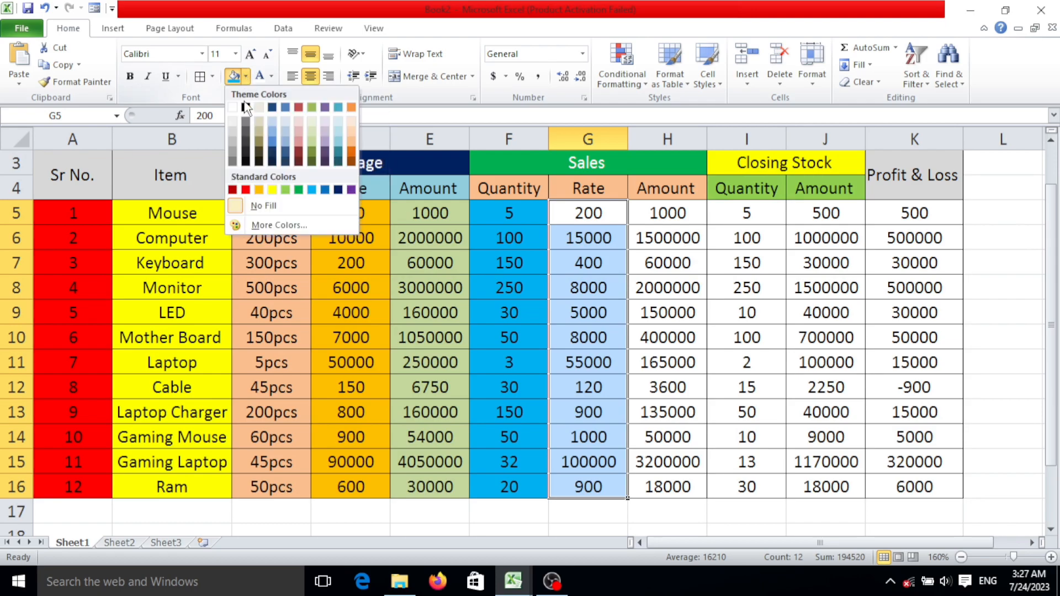
pyautogui.click(258, 189)
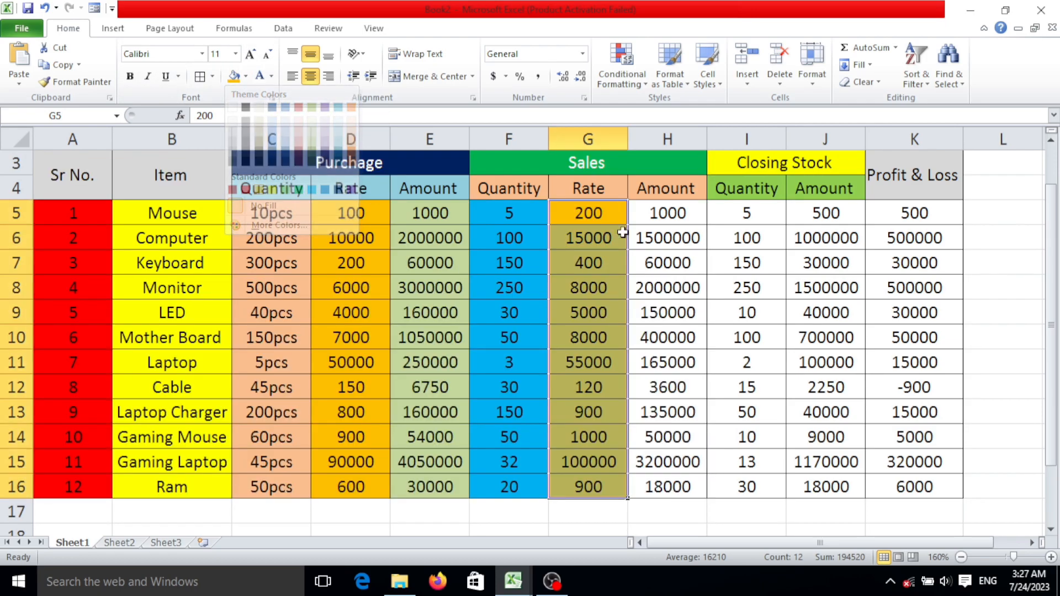
# Step: Fill the sales amounts in H5:H16 with a soft blue theme colour and the closing quantities in I5:I16 with standard light green
pyautogui.moveTo(676, 229); pyautogui.dragTo(683, 486)
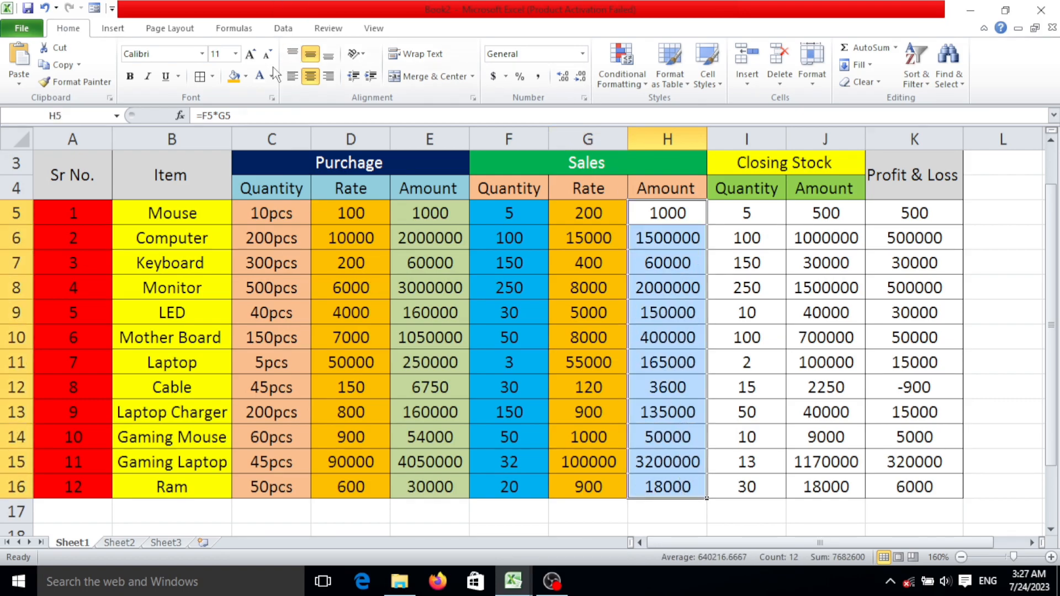
pyautogui.click(245, 76)
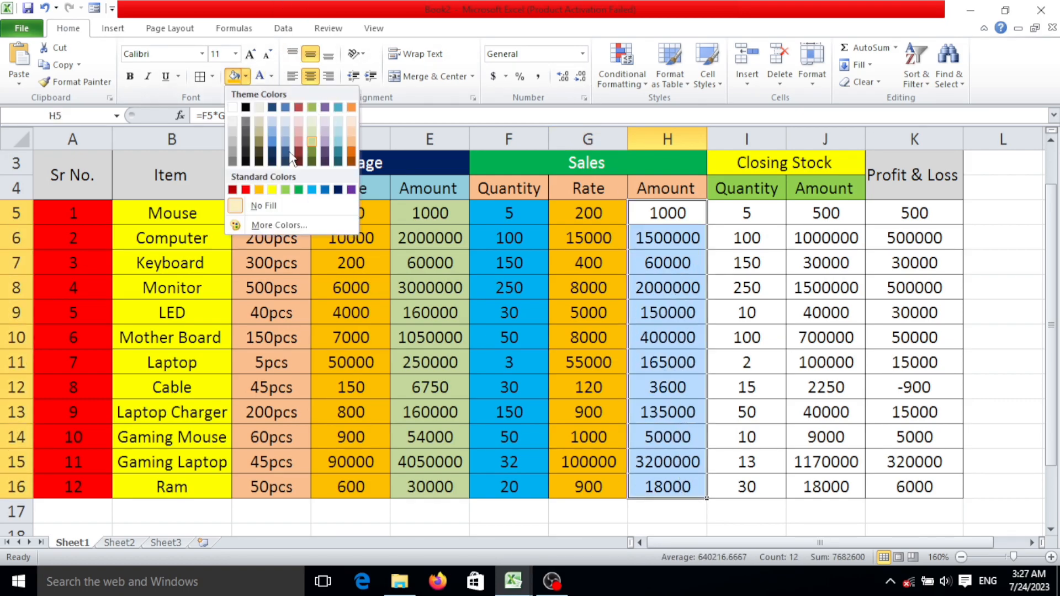
pyautogui.click(271, 126)
pyautogui.moveTo(746, 214); pyautogui.dragTo(768, 480)
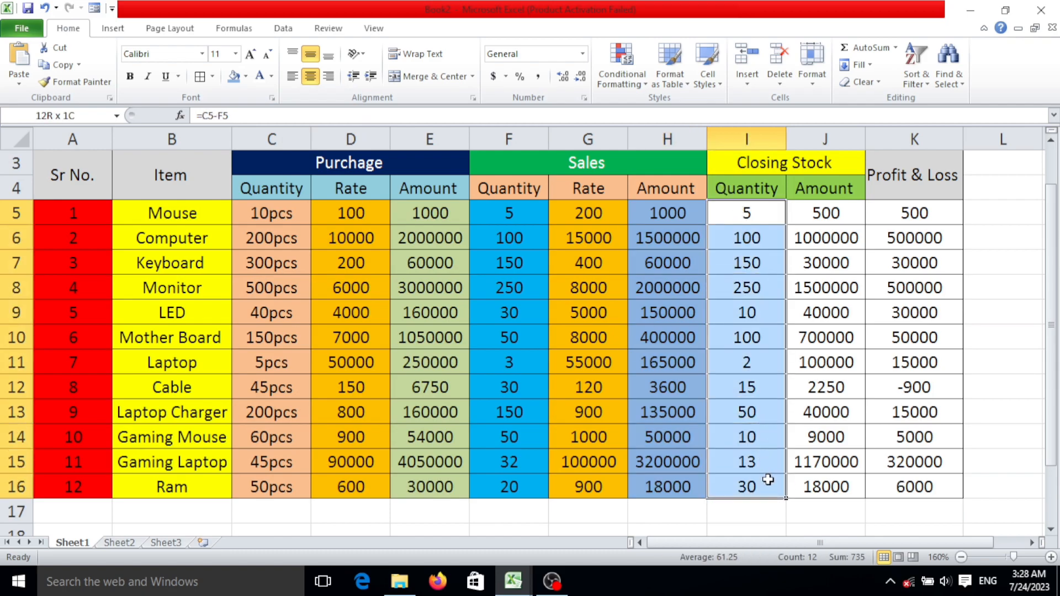
pyautogui.click(245, 77)
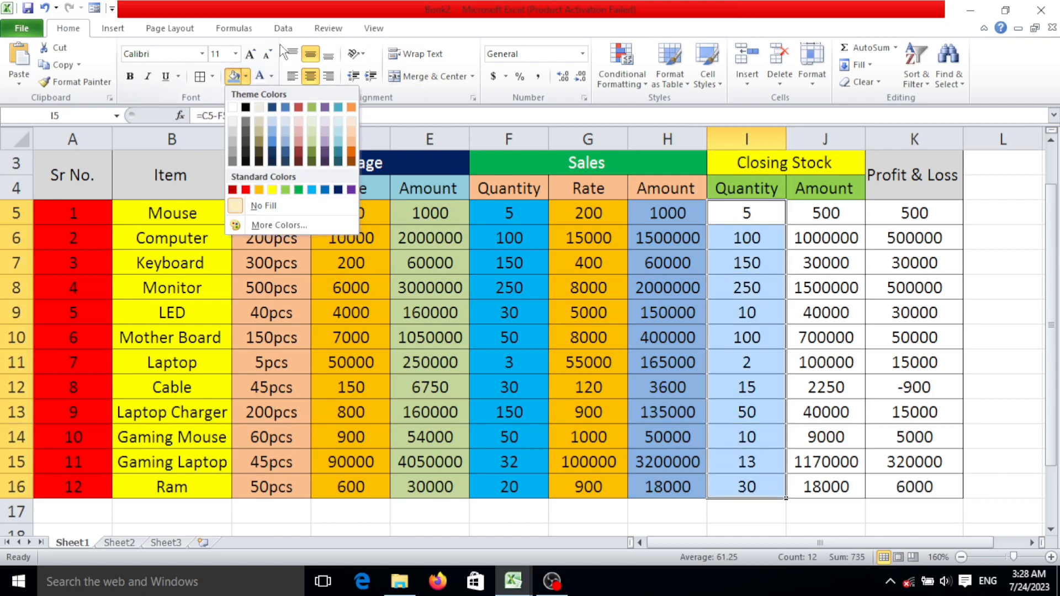
pyautogui.click(286, 191)
# Step: Fill the closing stock amounts in J5:J16 with standard red
pyautogui.moveTo(817, 206); pyautogui.dragTo(840, 407)
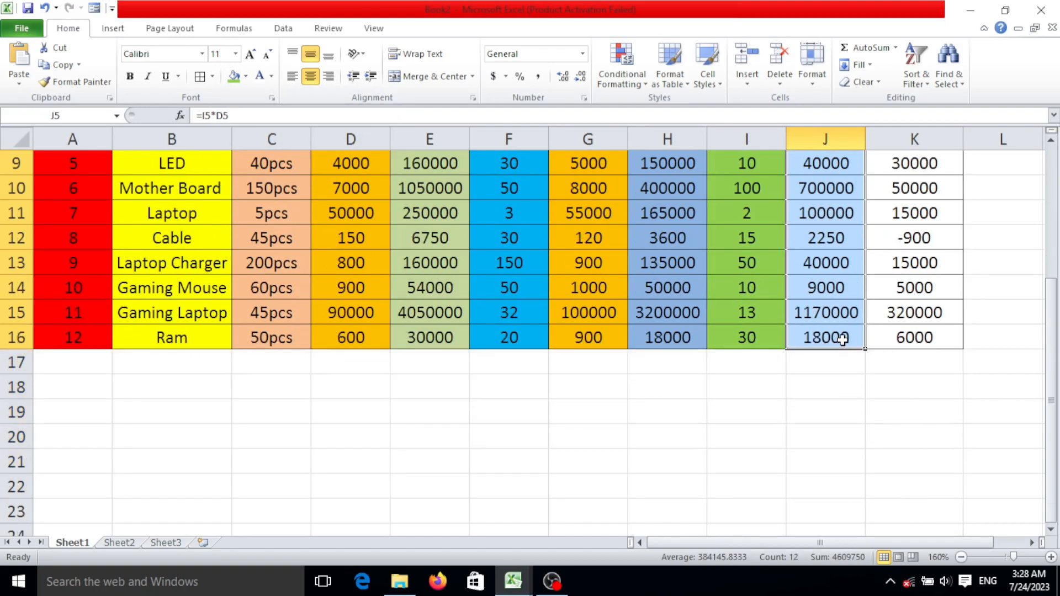
pyautogui.scroll(3, 840, 407)
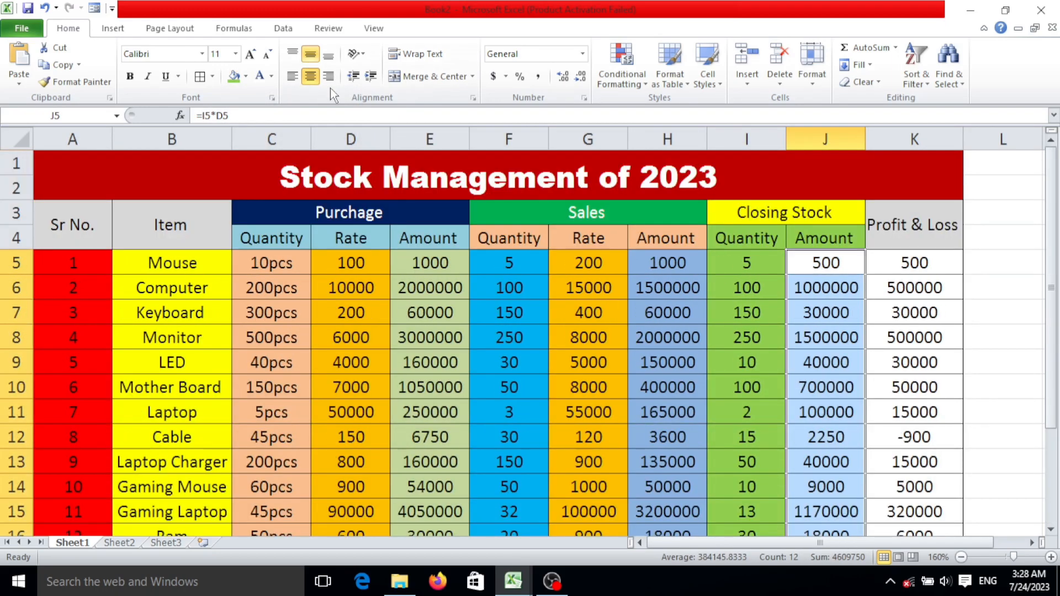
pyautogui.click(246, 76)
pyautogui.click(246, 190)
# Step: Fill the profit and loss values in K5:K16 with standard green
pyautogui.moveTo(936, 268); pyautogui.dragTo(944, 486)
pyautogui.scroll(1, 833, 415)
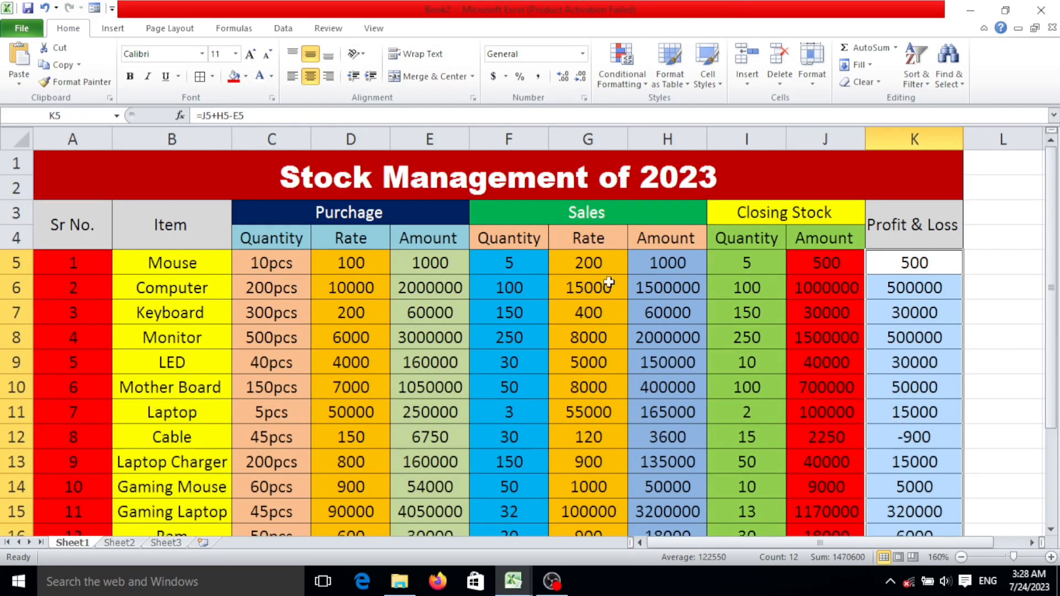
pyautogui.click(246, 77)
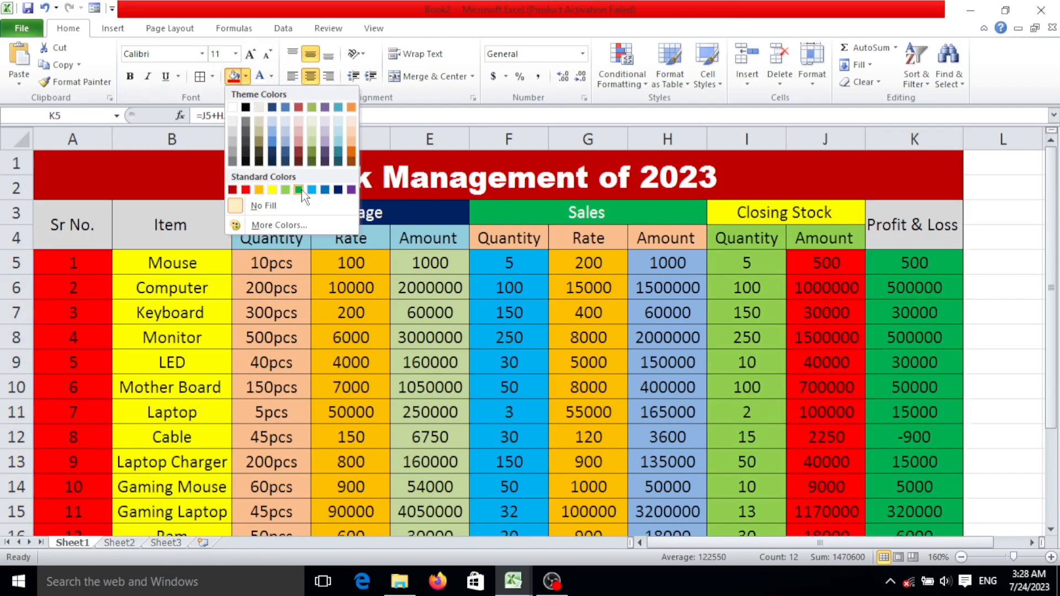
pyautogui.click(300, 191)
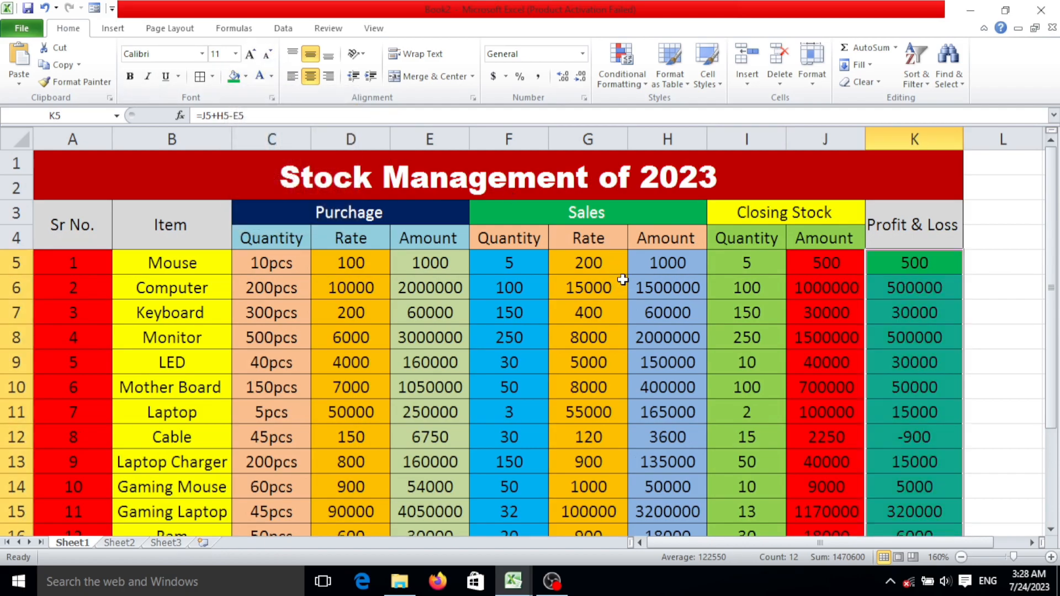
# Step: Review the finished colour-filled stock table from its title down to the last item row
pyautogui.scroll(-2, 623, 280)
pyautogui.scroll(2, 621, 268)
pyautogui.scroll(-2, 593, 209)
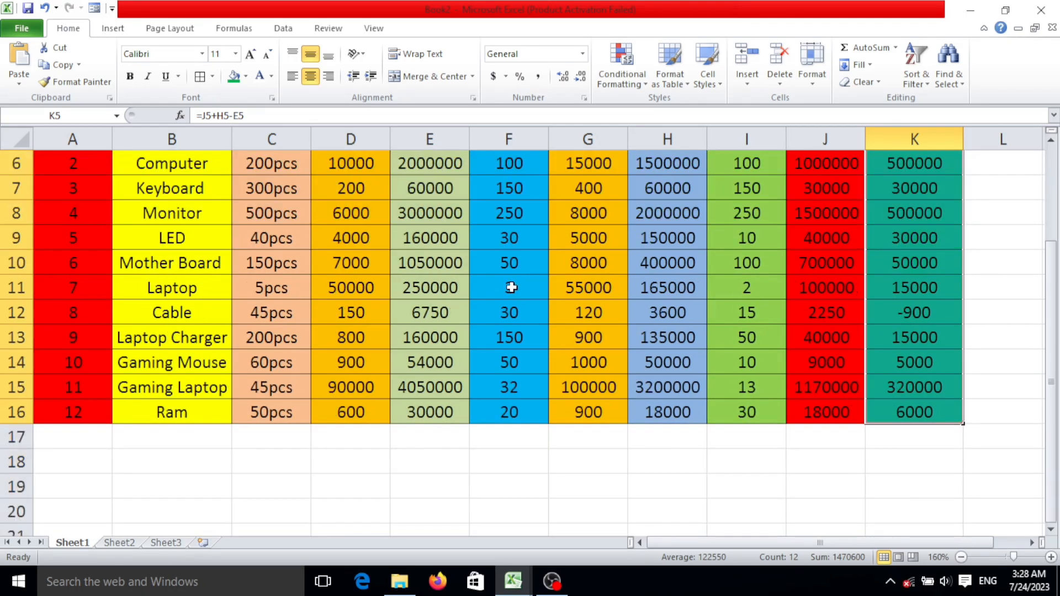
pyautogui.scroll(2, 516, 279)
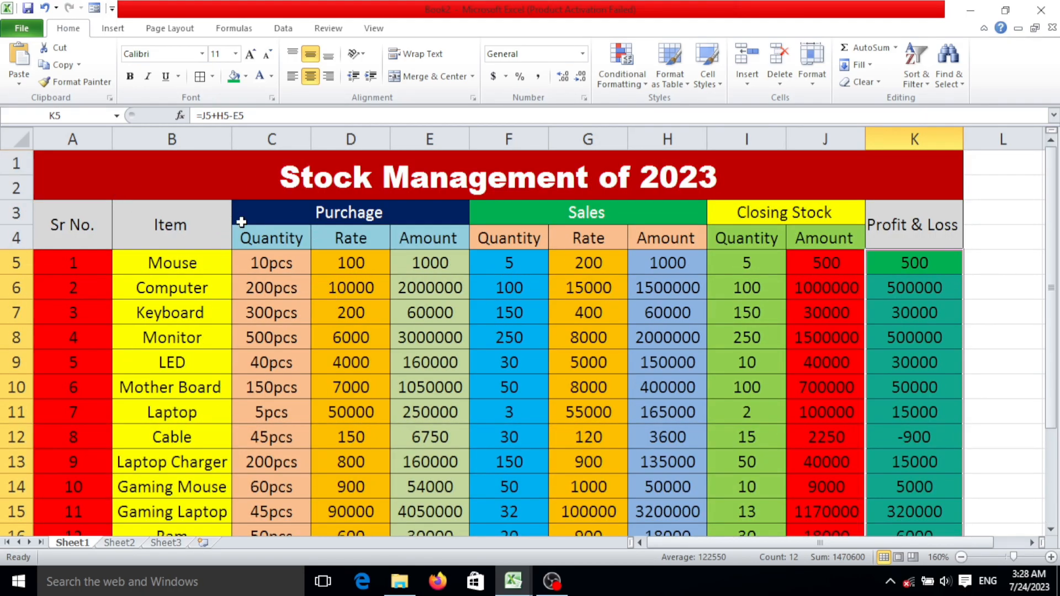
pyautogui.scroll(-2, 406, 301)
pyautogui.scroll(2, 500, 294)
pyautogui.scroll(-2, 393, 346)
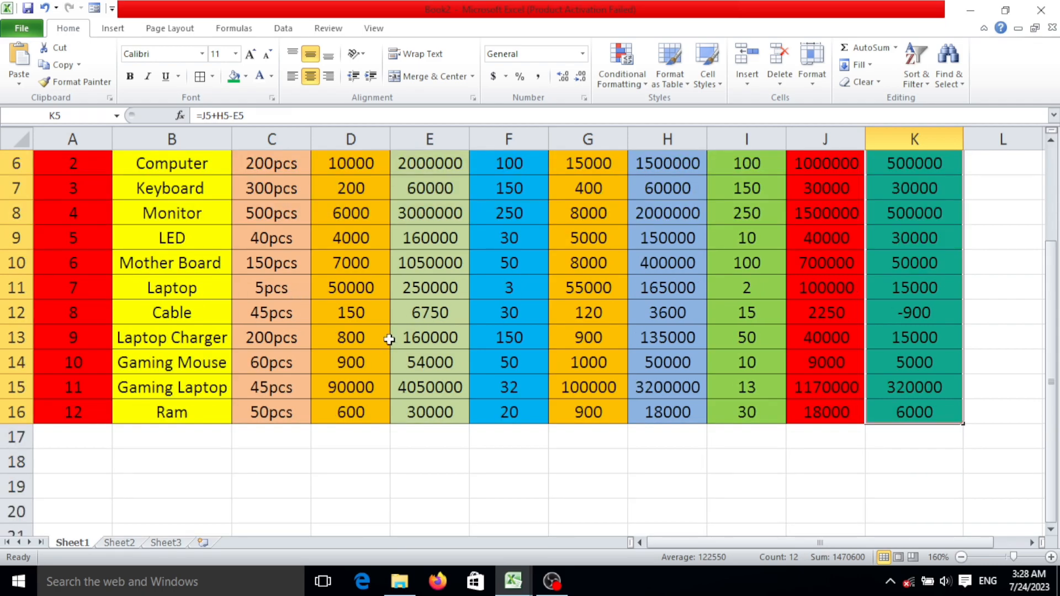
pyautogui.scroll(2, 389, 339)
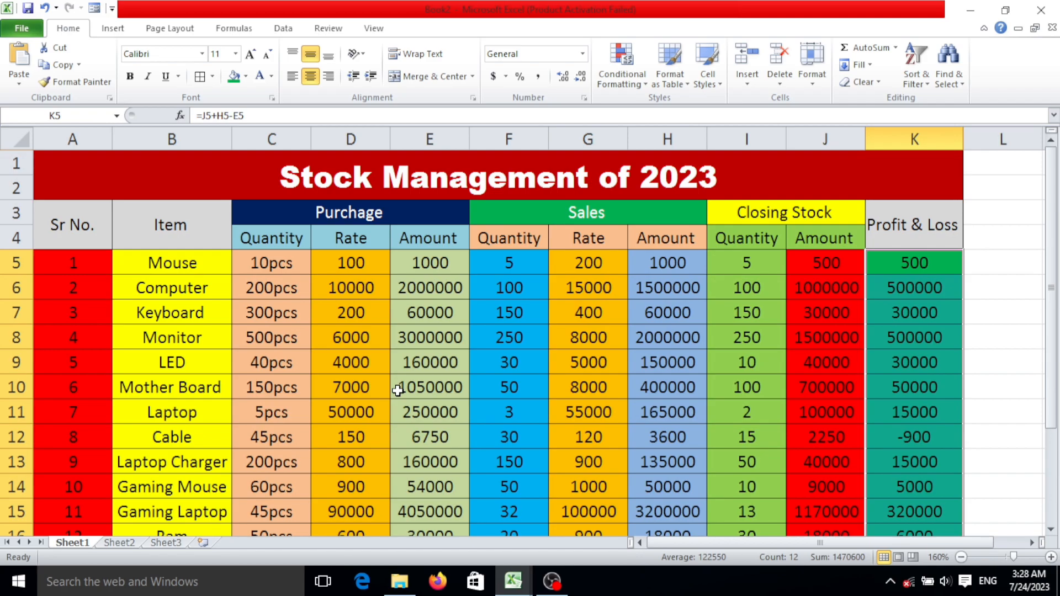